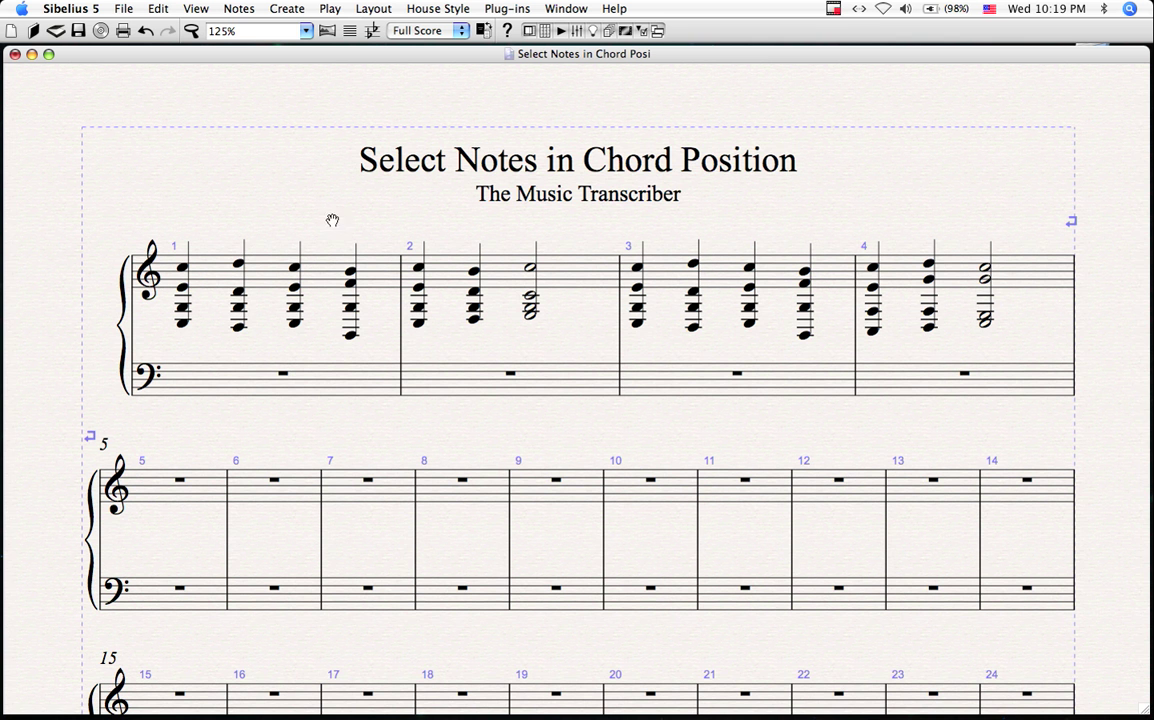
Step: Select treble bars 1–4, filter to each chord's bottom note, then reselect bar 1's chords
scroll(327, 211, "down", 1)
scroll(320, 213, "right", 2)
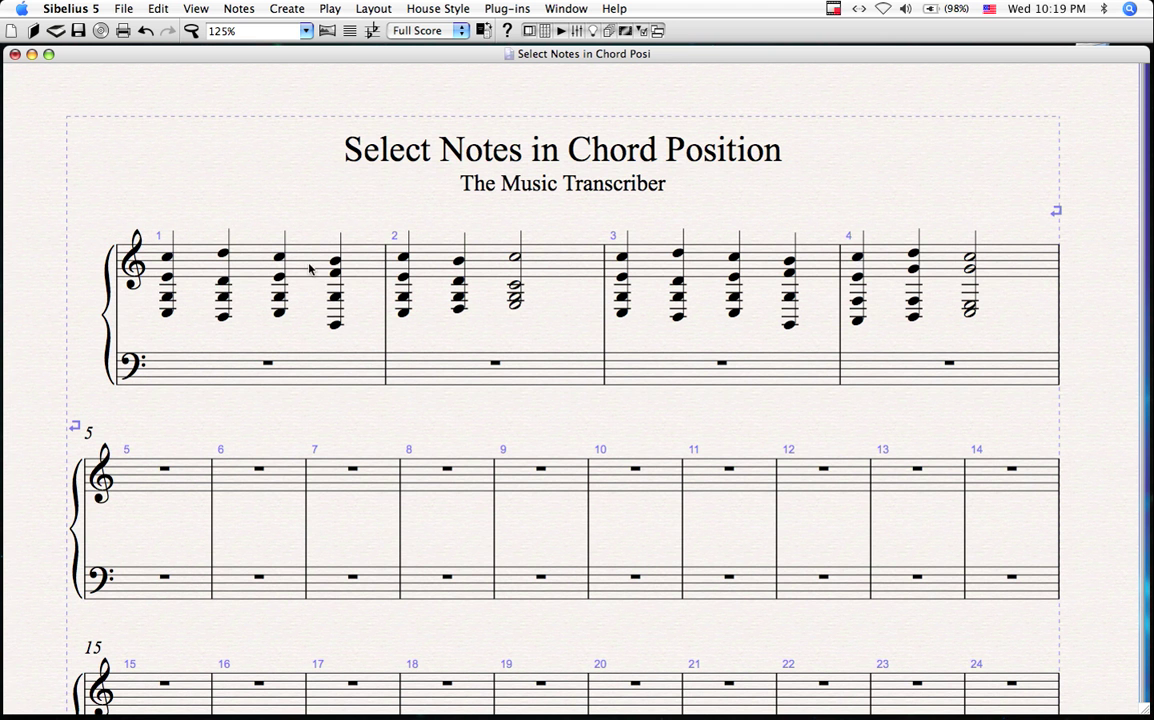
left_click(352, 245)
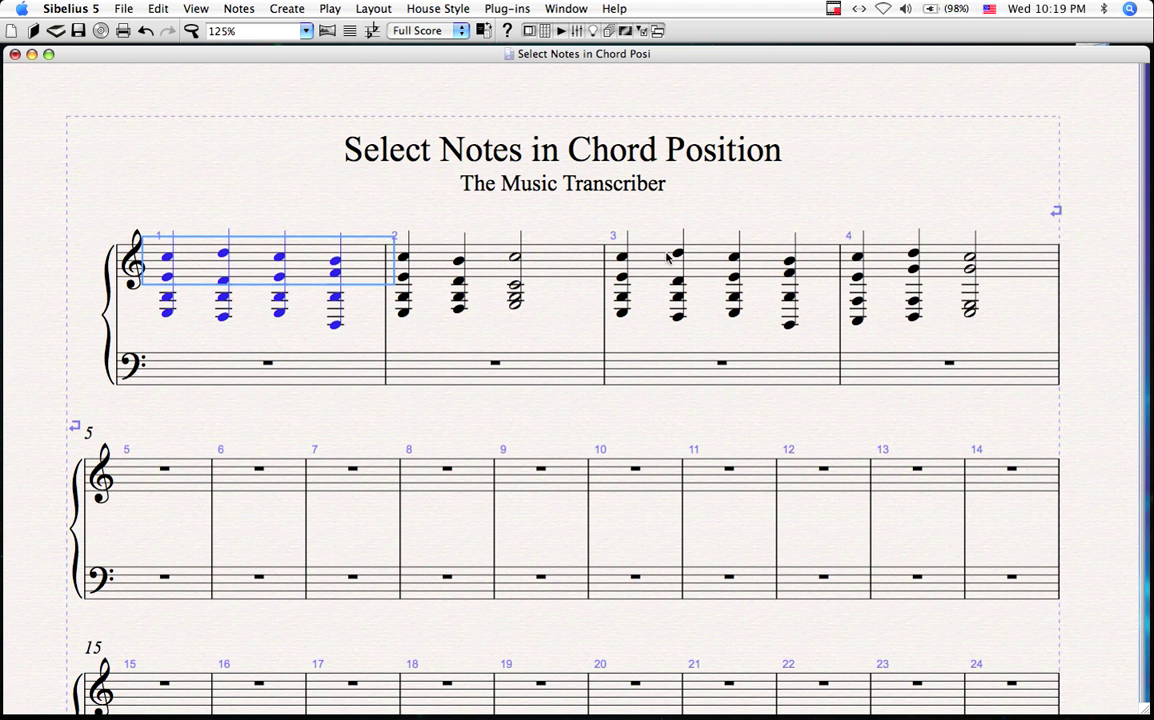
left_click(1003, 265, "shift")
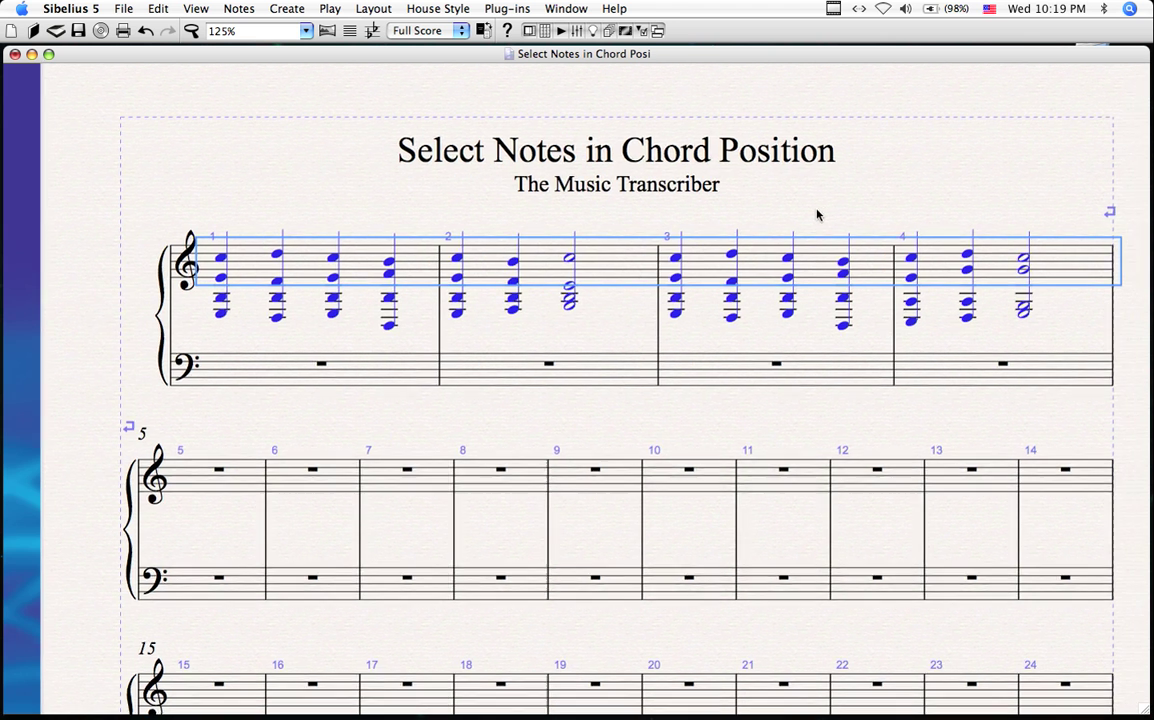
left_click(157, 12)
mouse_move(210, 366)
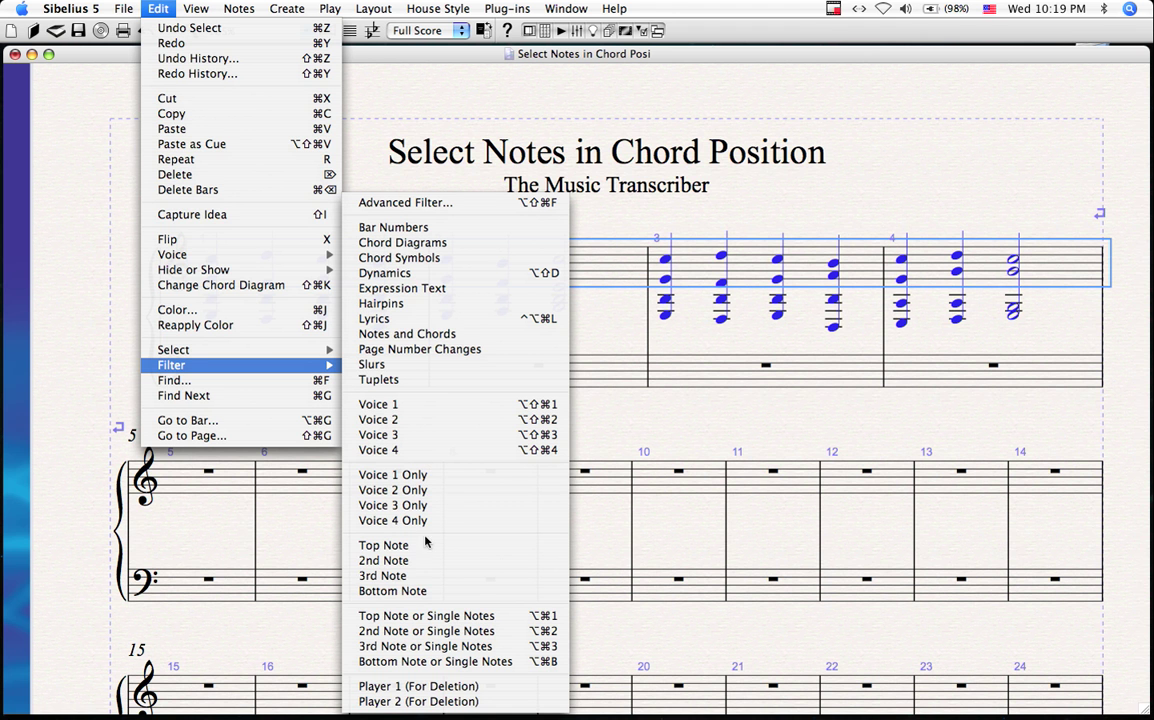
left_click(392, 591)
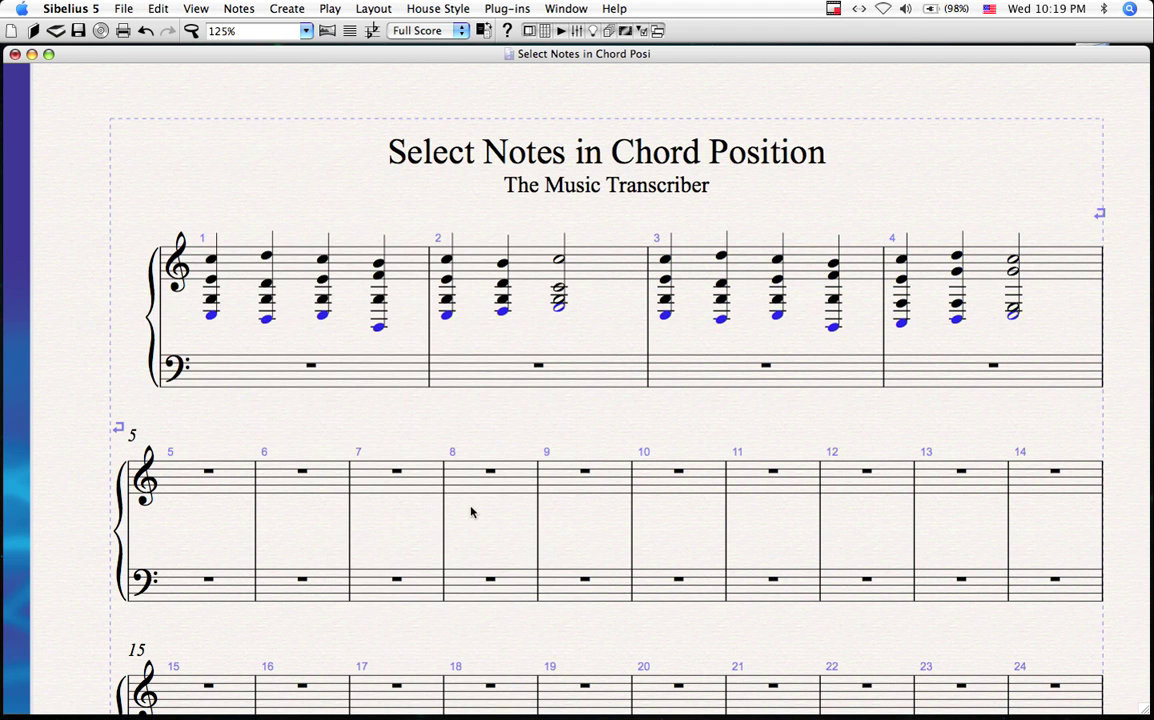
scroll(521, 332, "up", 2)
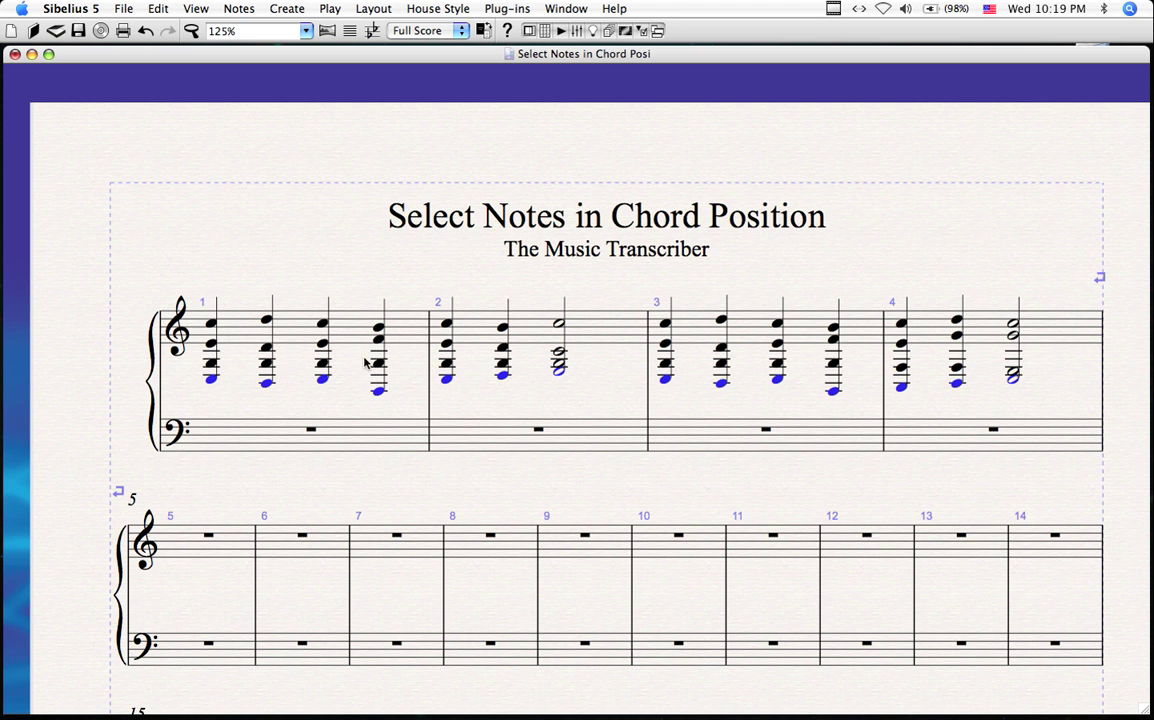
left_click_drag(183, 303, 437, 350)
Step: Open Advanced Filter for bars 1–4, review the Note in chord choices, and cancel unchanged
left_click_drag(1073, 344, 1068, 341)
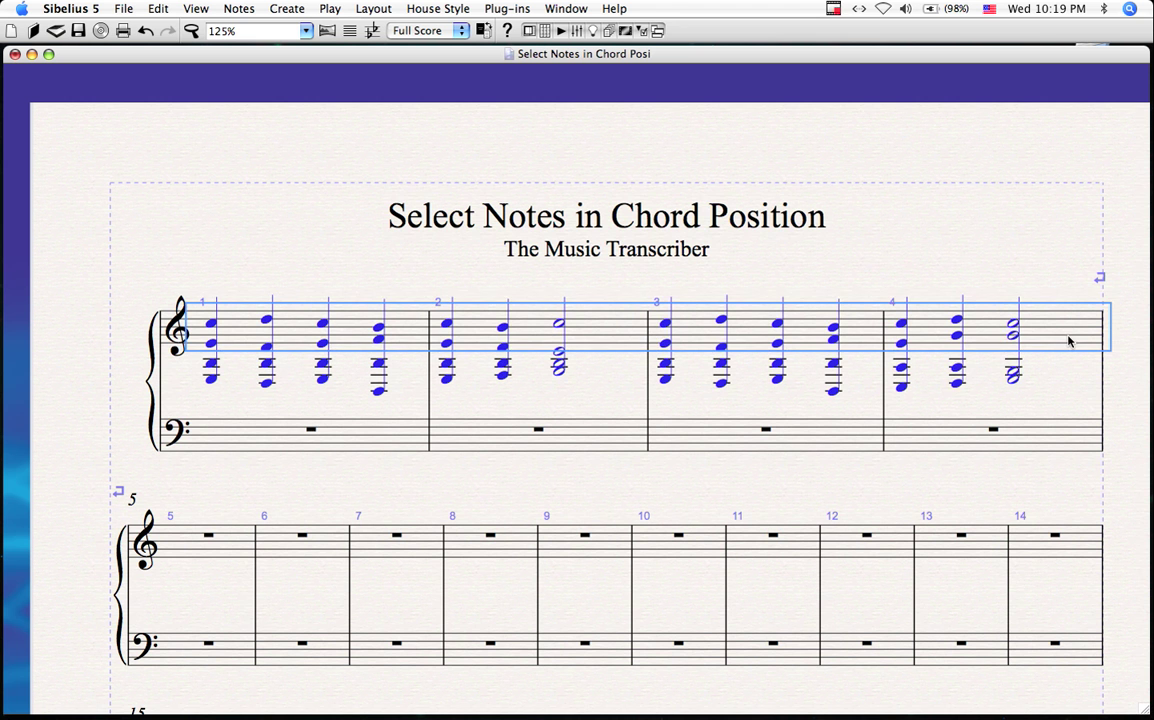
left_click(157, 9)
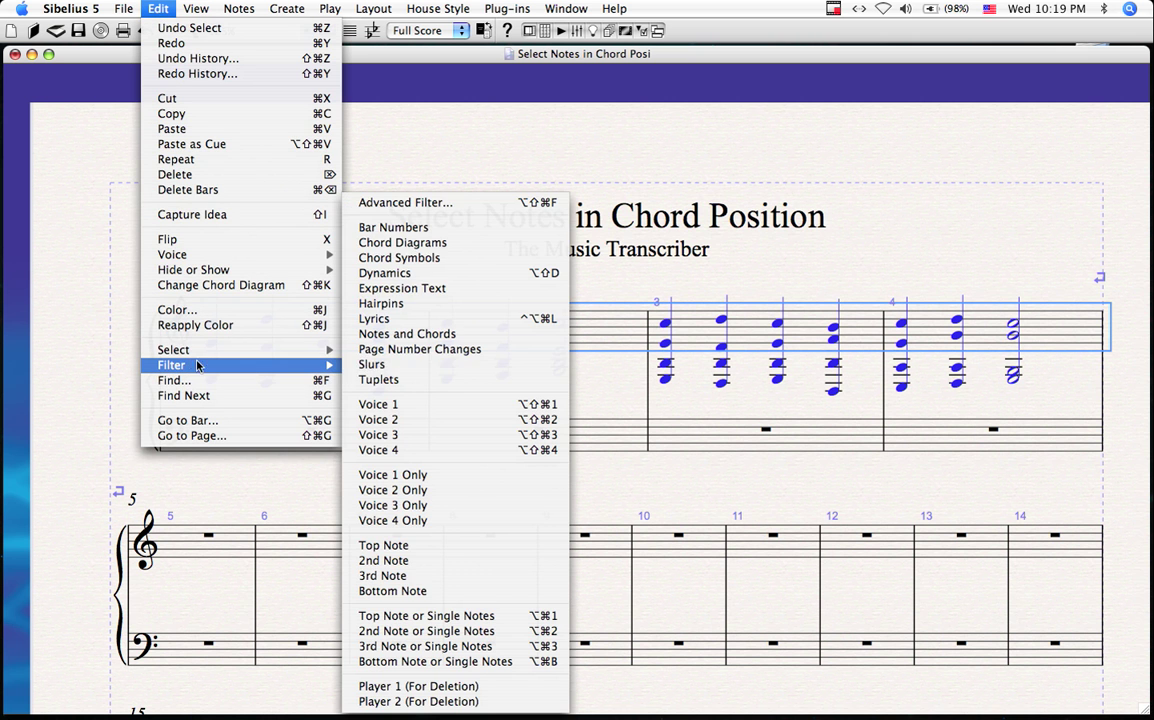
left_click(417, 204)
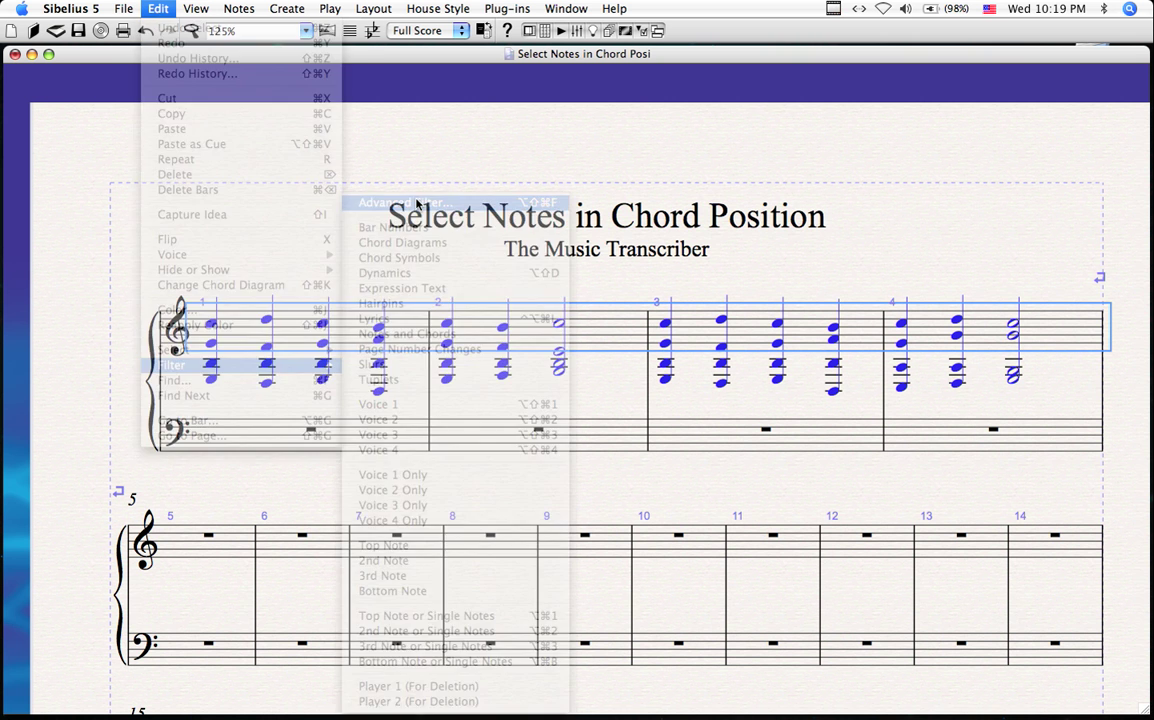
left_click_drag(483, 216, 500, 150)
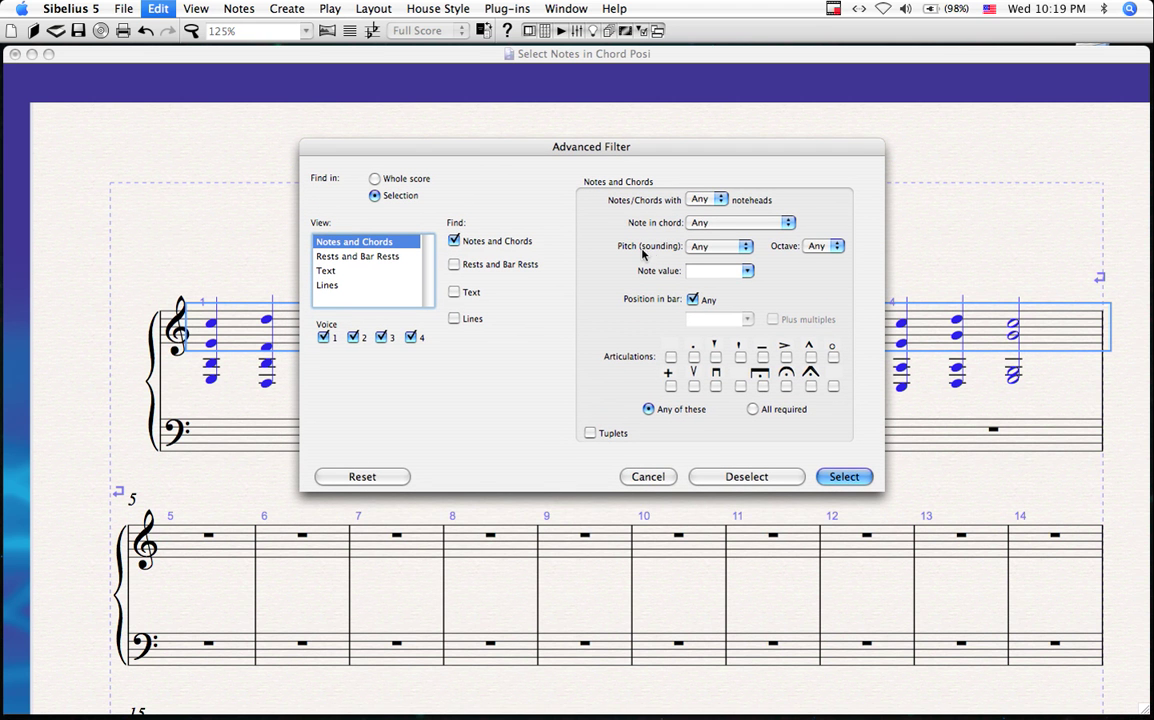
left_click(700, 224)
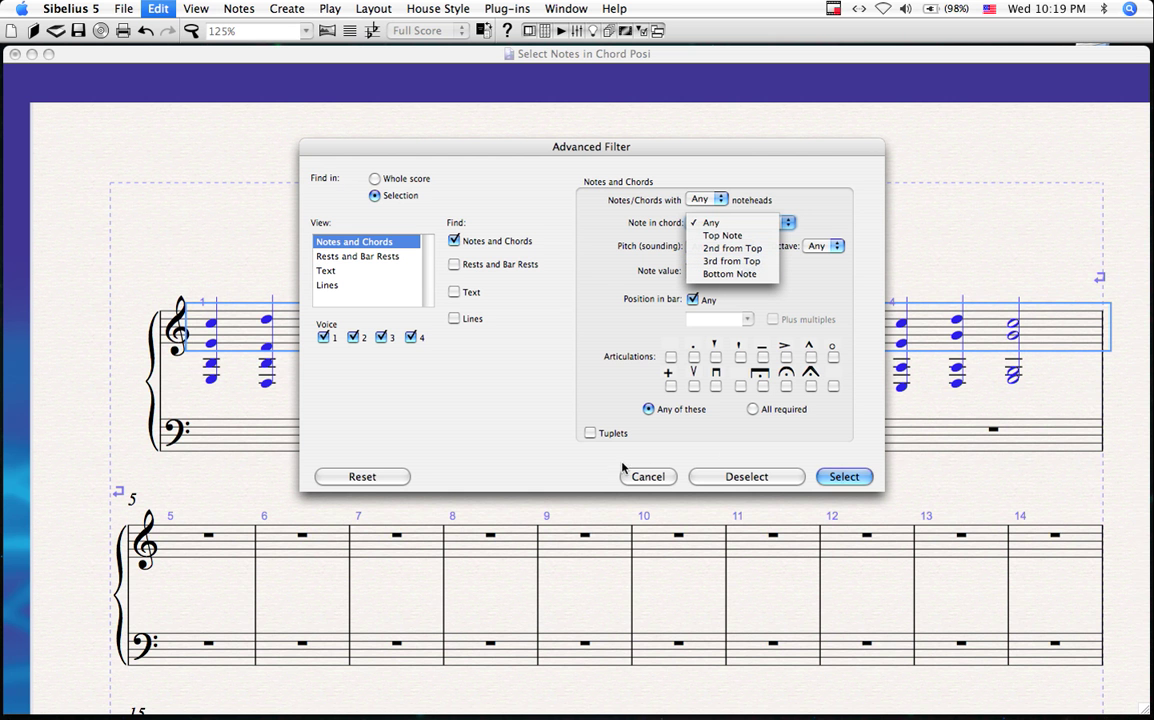
left_click(653, 481)
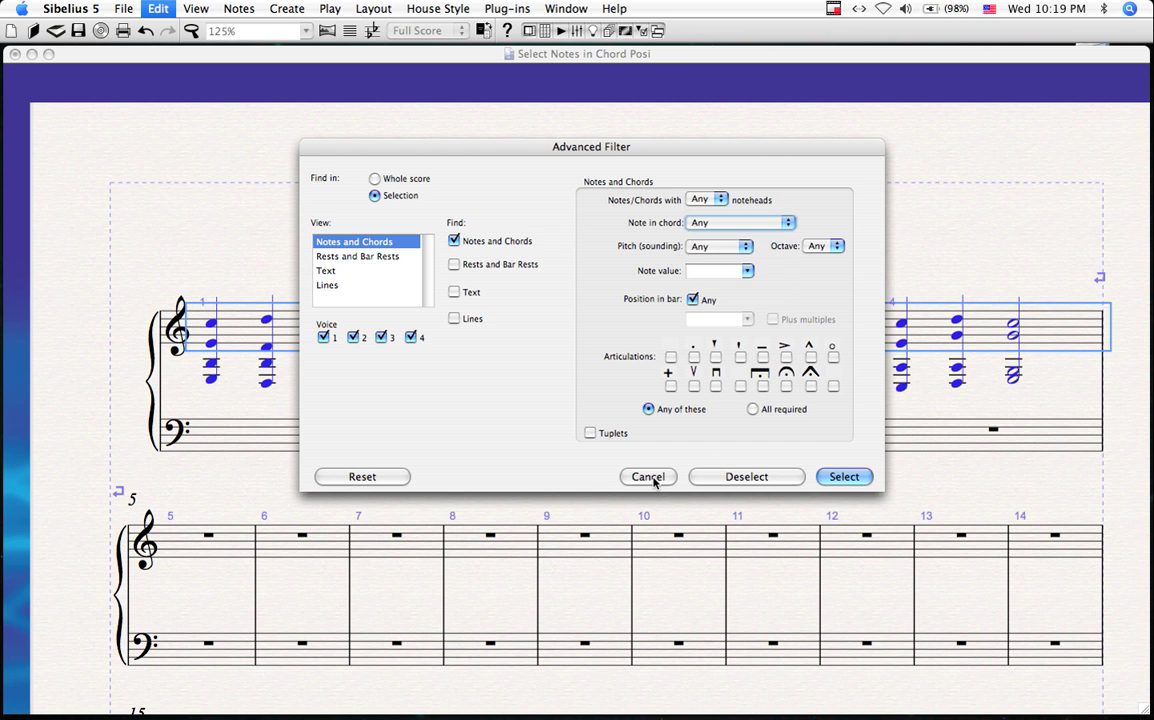
left_click(653, 478)
left_click_drag(643, 485, 636, 485)
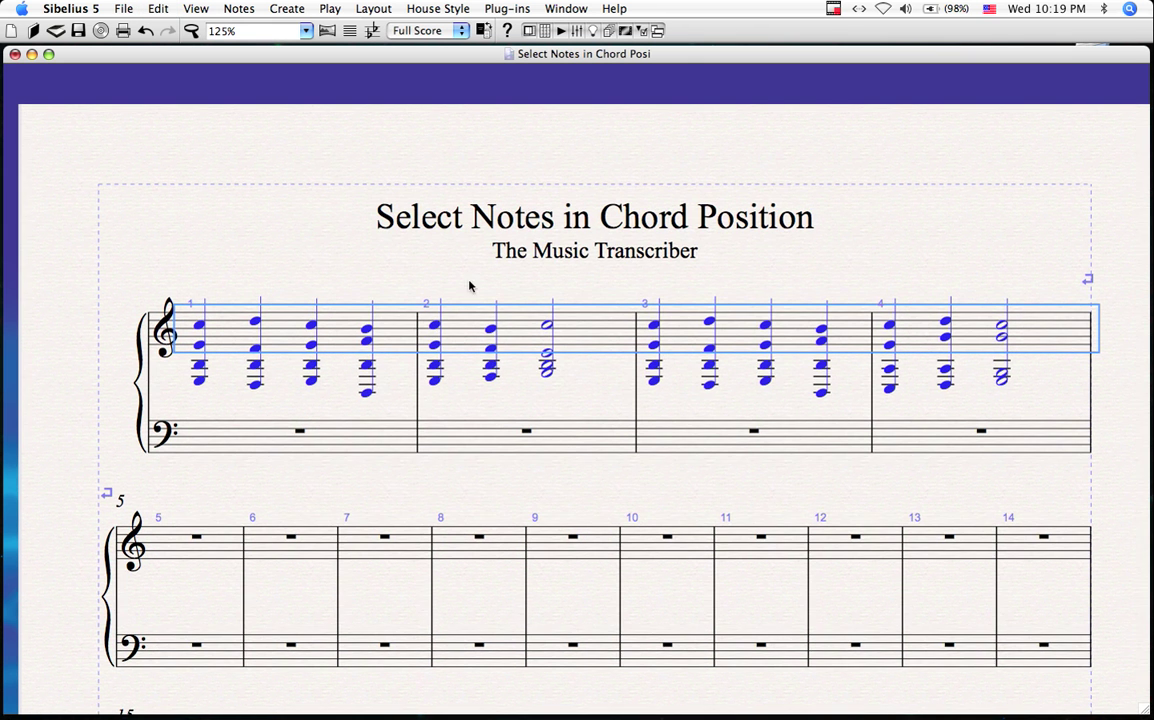
left_click_drag(416, 279, 401, 279)
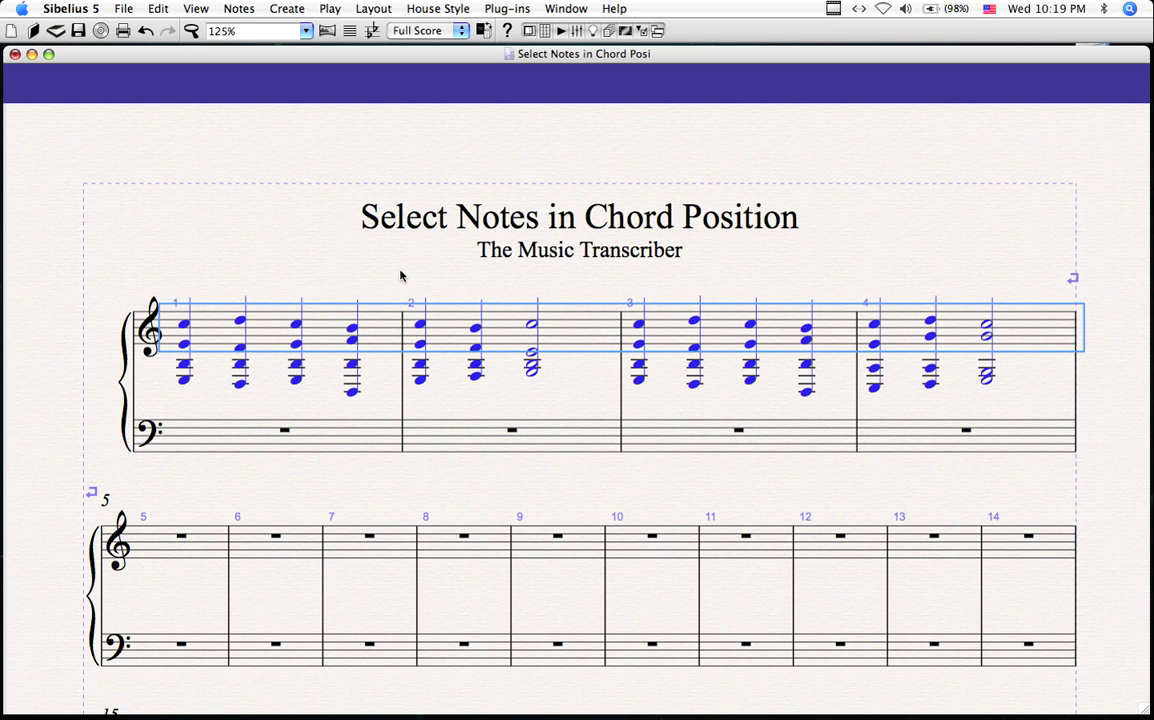
scroll(404, 260, "down", 2)
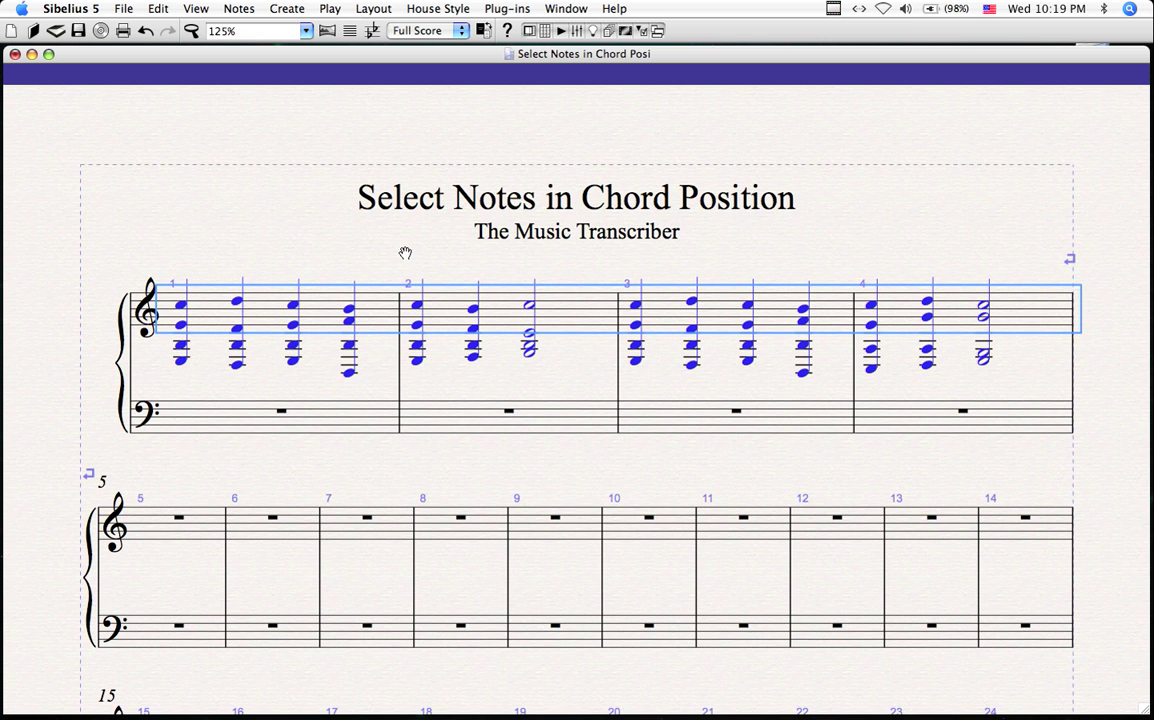
scroll(405, 253, "down", 2)
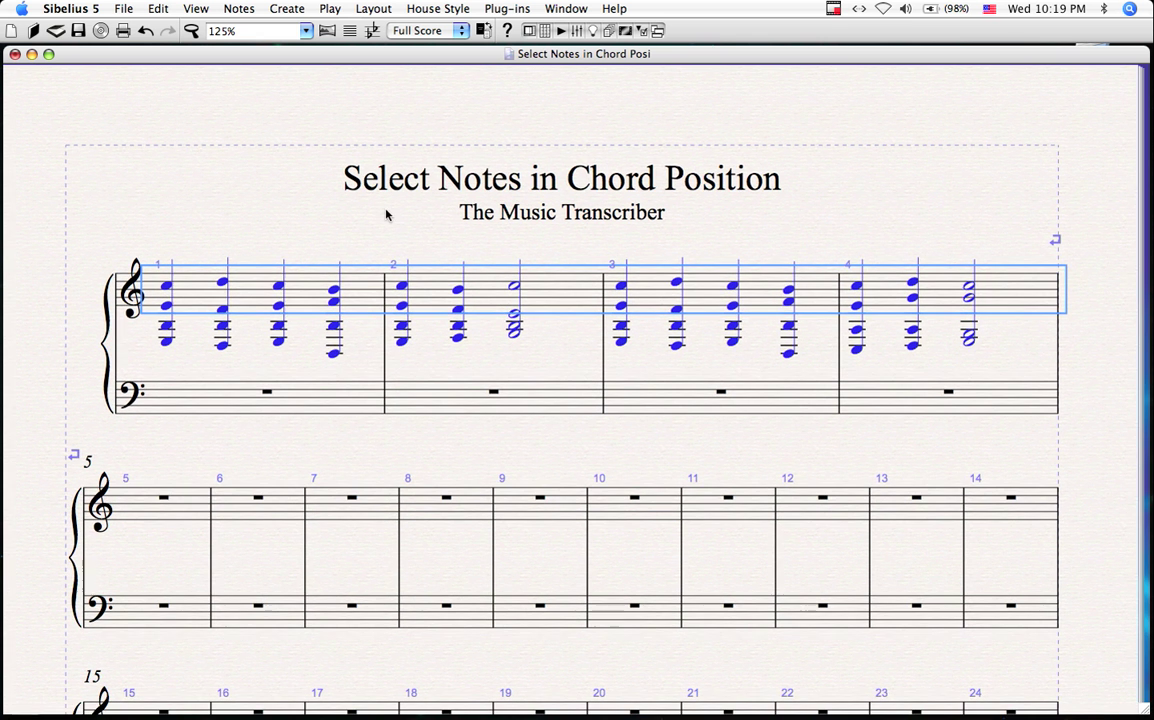
key("Escape")
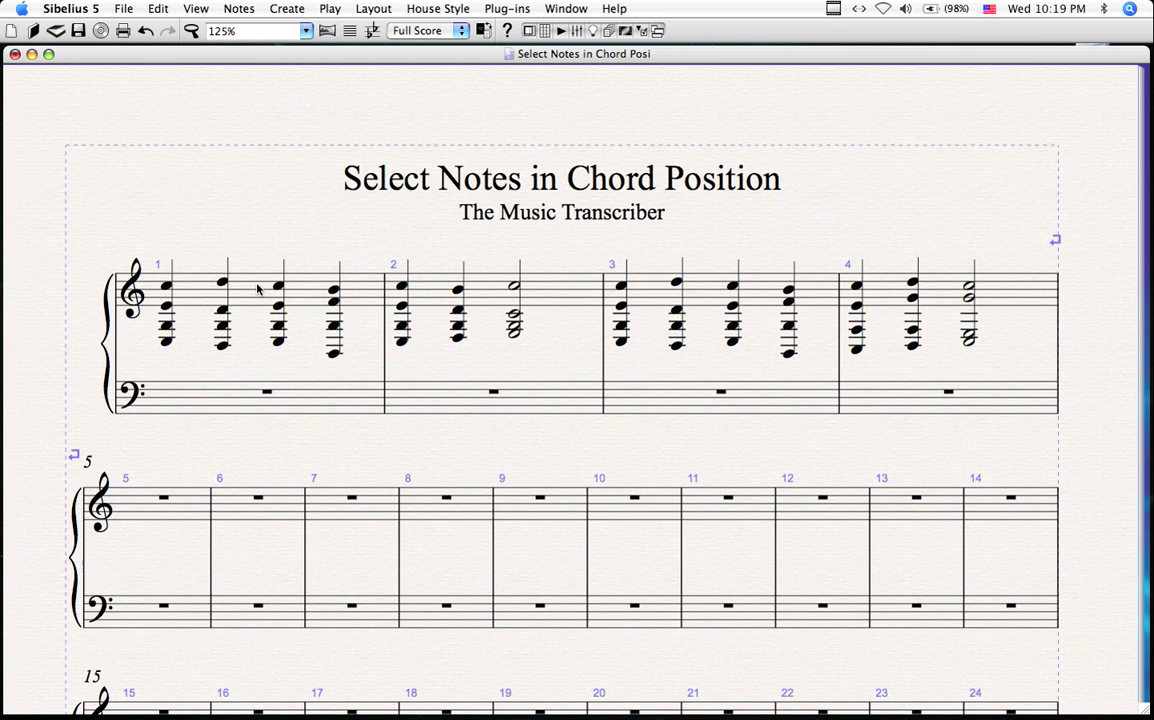
left_click(257, 289)
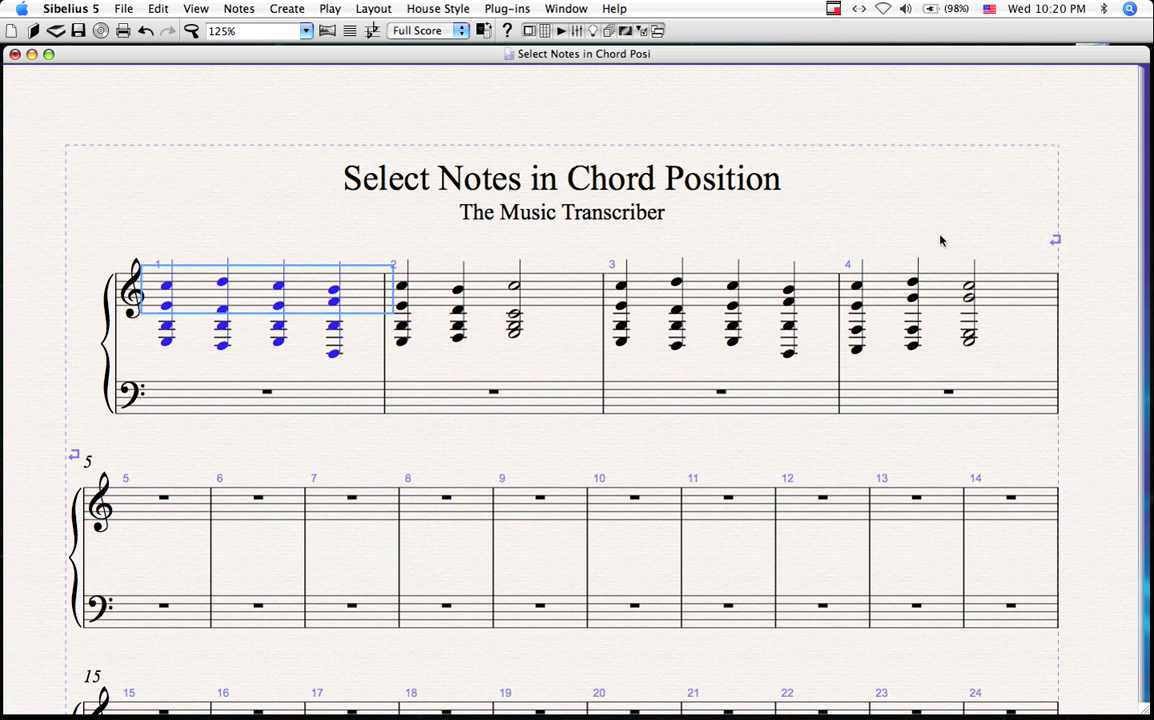
scroll(955, 270, "up", 1)
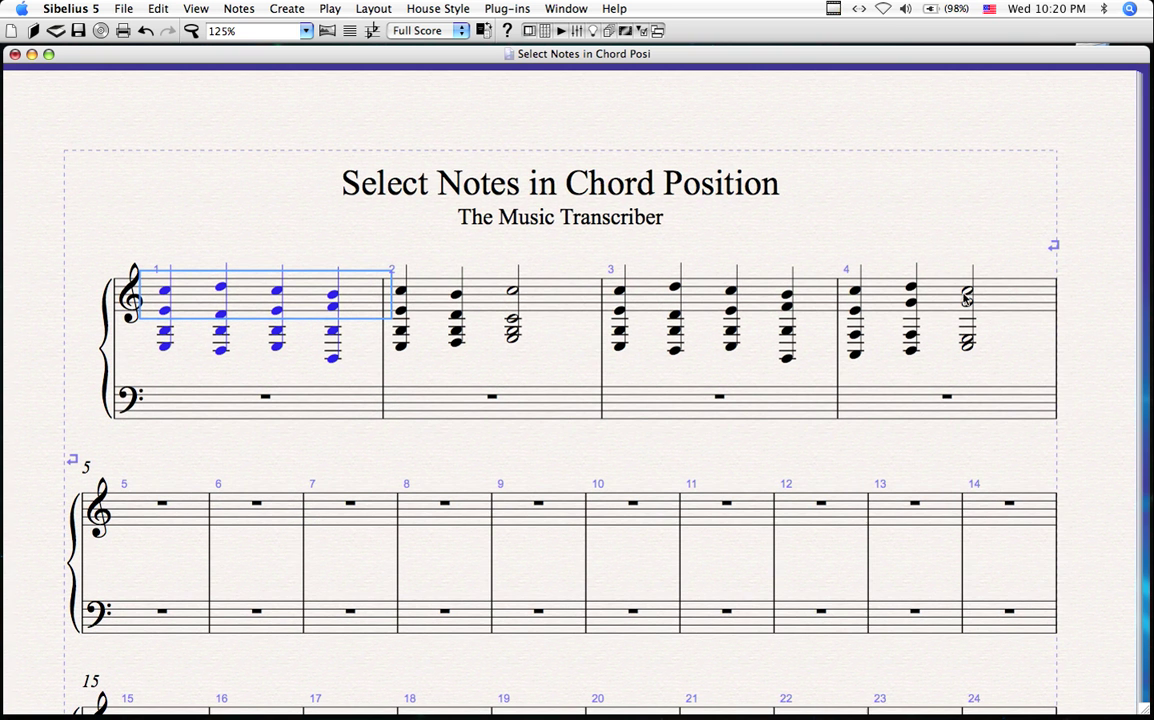
left_click(1008, 297, "shift")
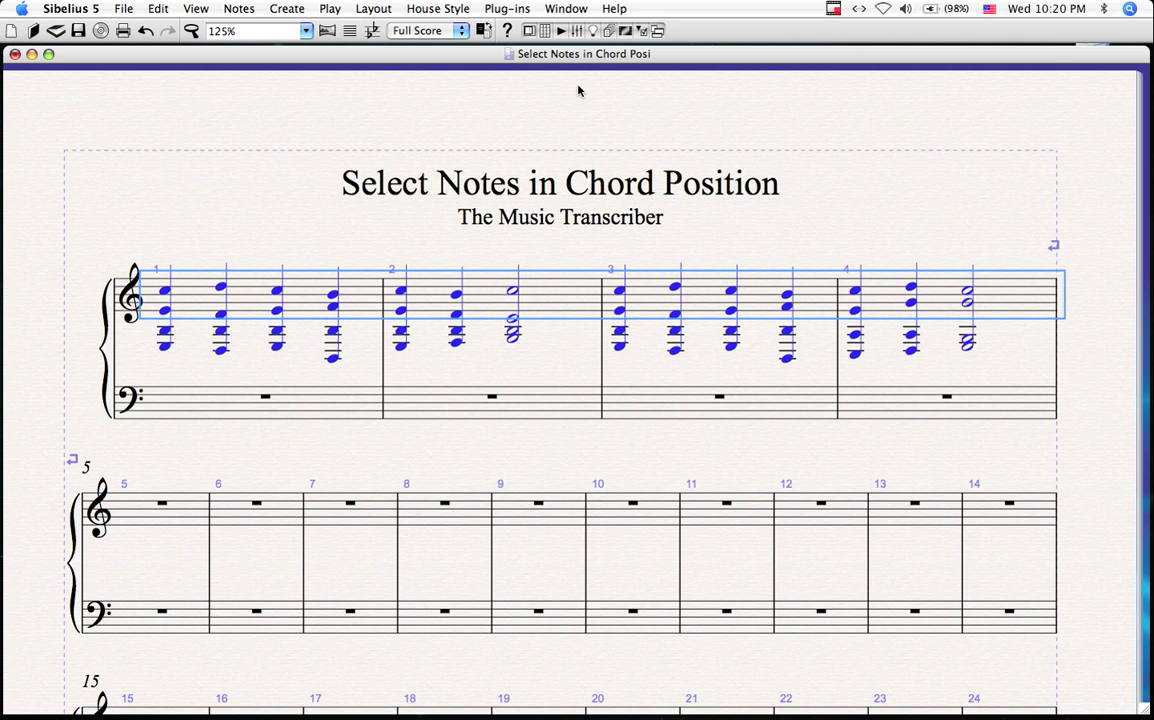
Step: Launch Plug-ins > FinishedPlugins > Select Notes in Chord Position on the selected bars 1–4
left_click(497, 10)
mouse_move(545, 148)
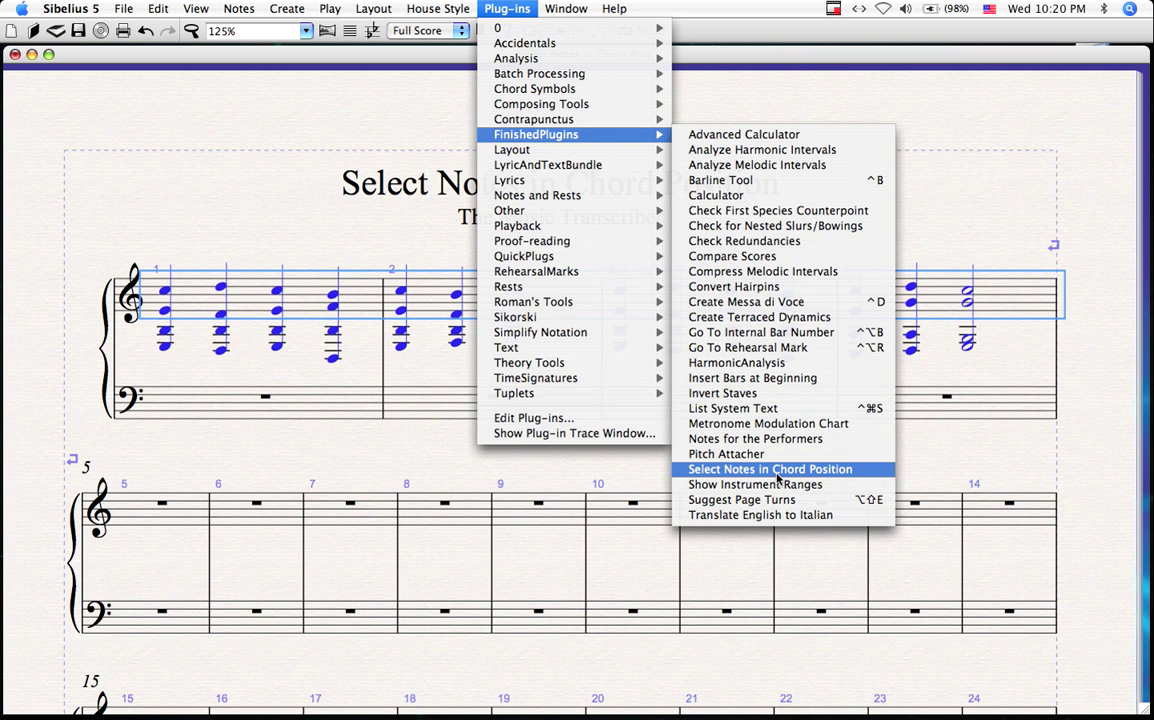
left_click(778, 470)
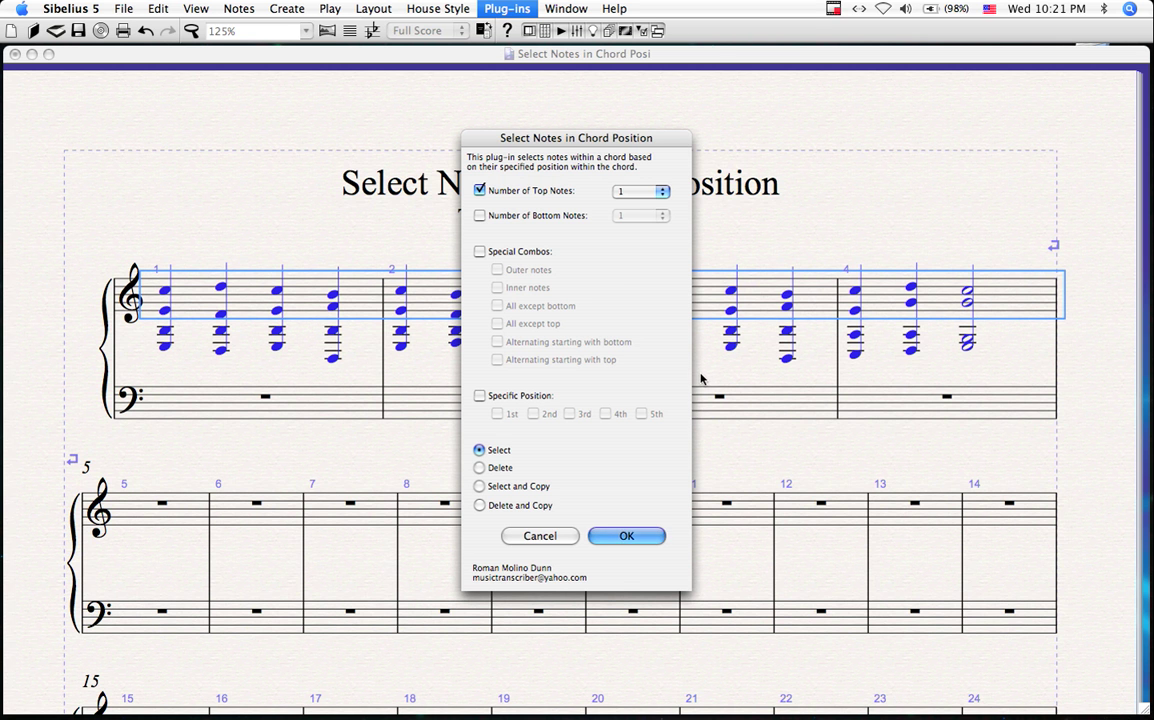
Step: Run the plug-in for 2 bottom notes instead of top notes, in Delete and Copy mode
left_click(489, 191)
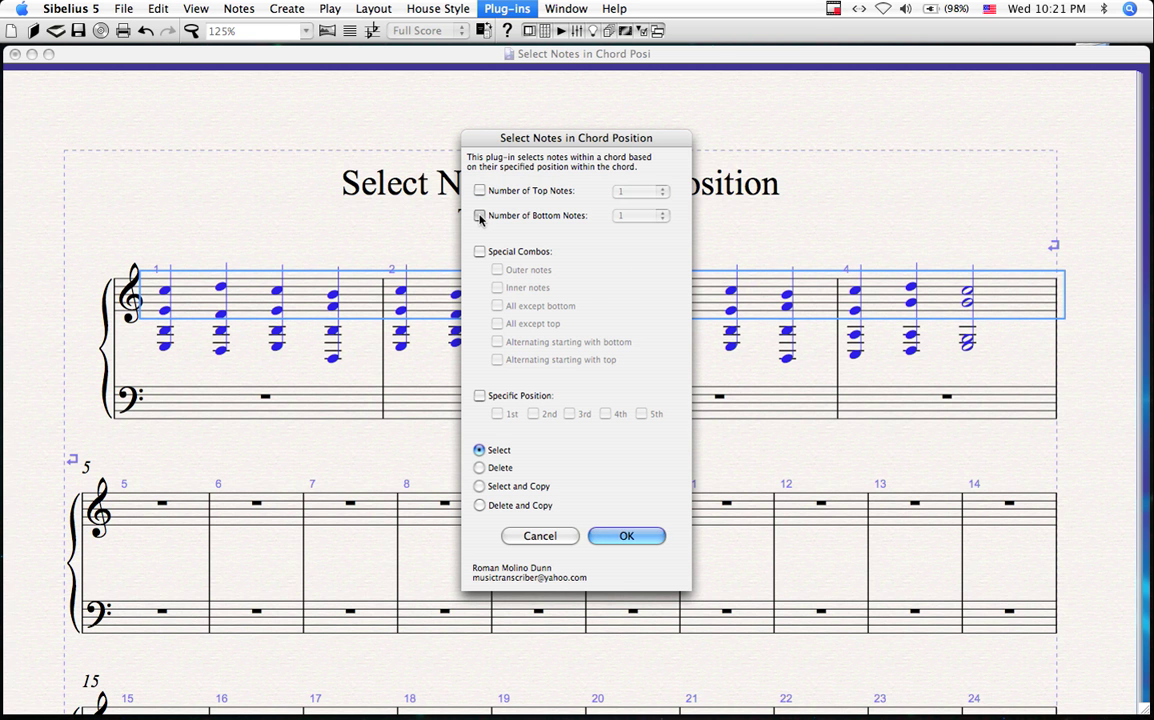
left_click(480, 216)
left_click(632, 216)
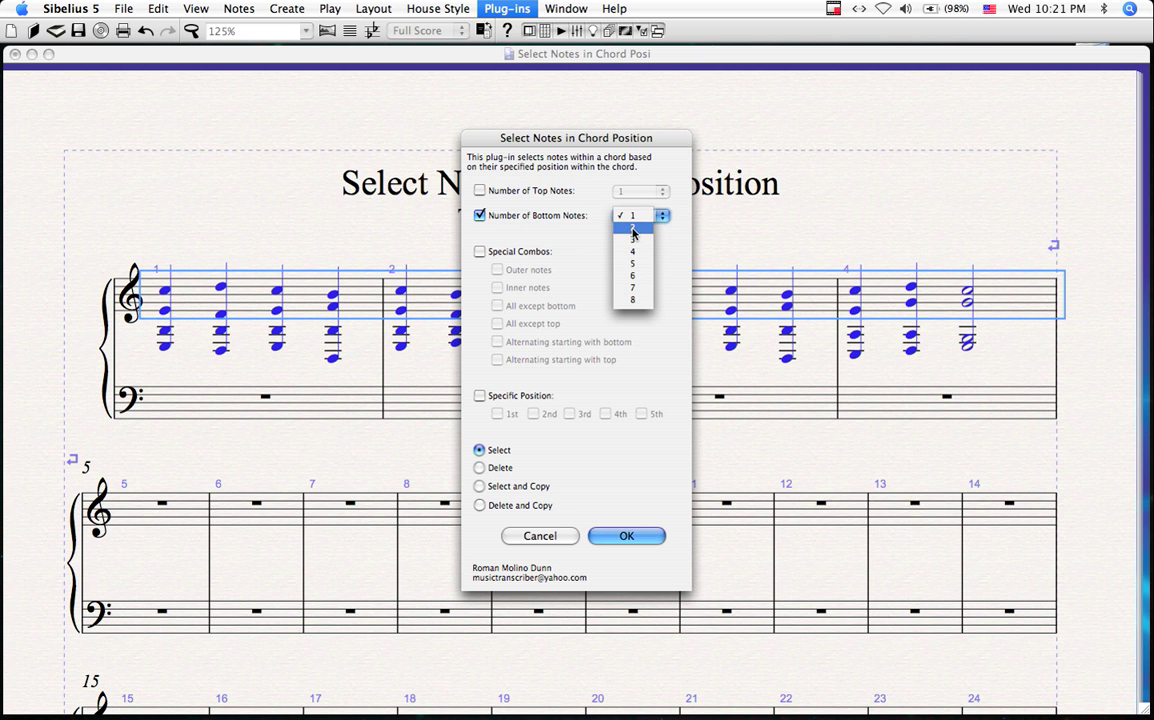
left_click(633, 228)
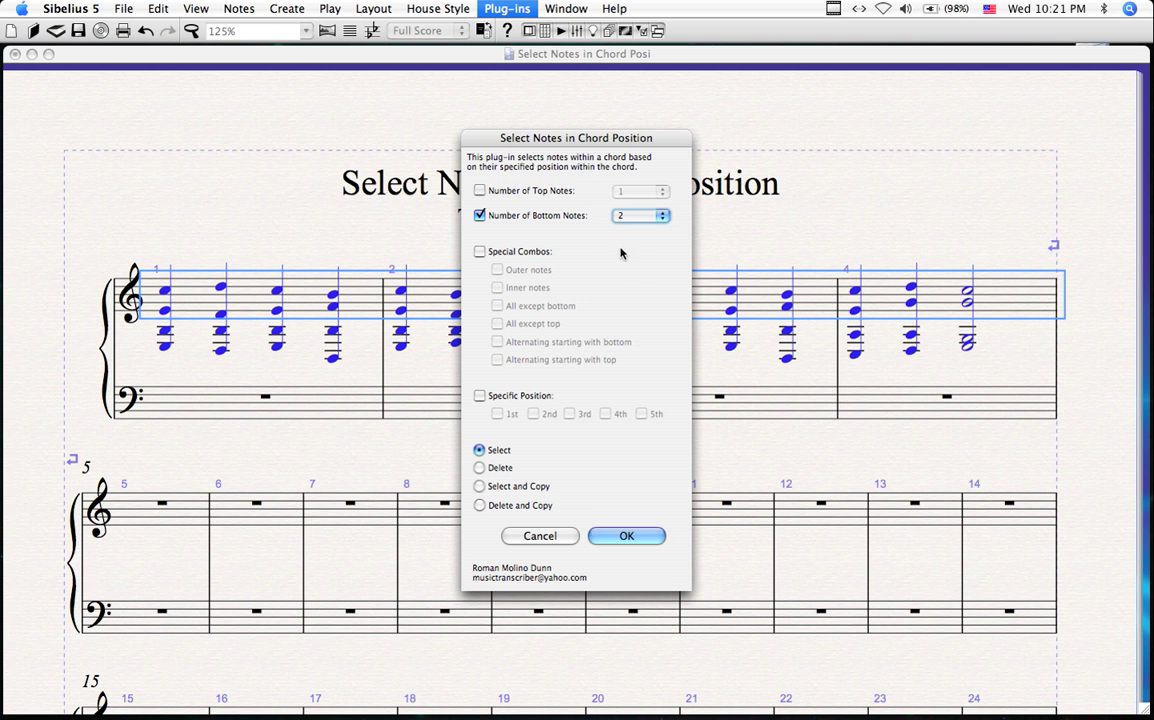
left_click(480, 506)
left_click(626, 536)
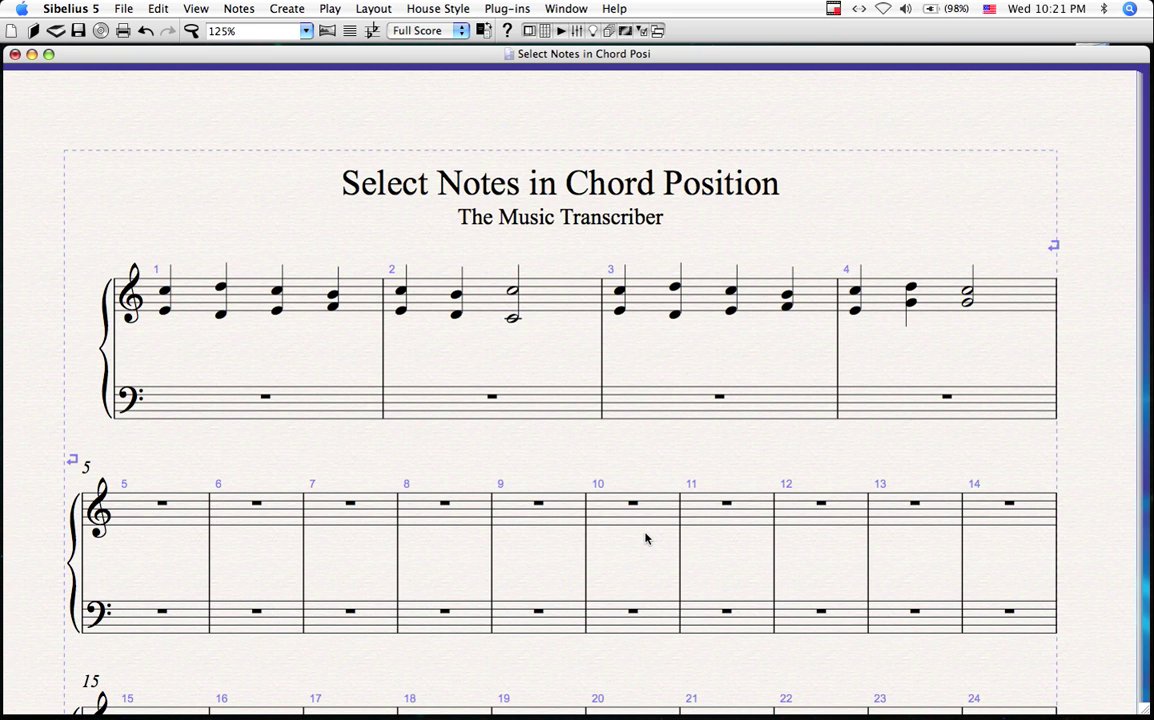
Step: Paste the copied bottom notes into bar 1 of the bass staff
left_click(350, 413)
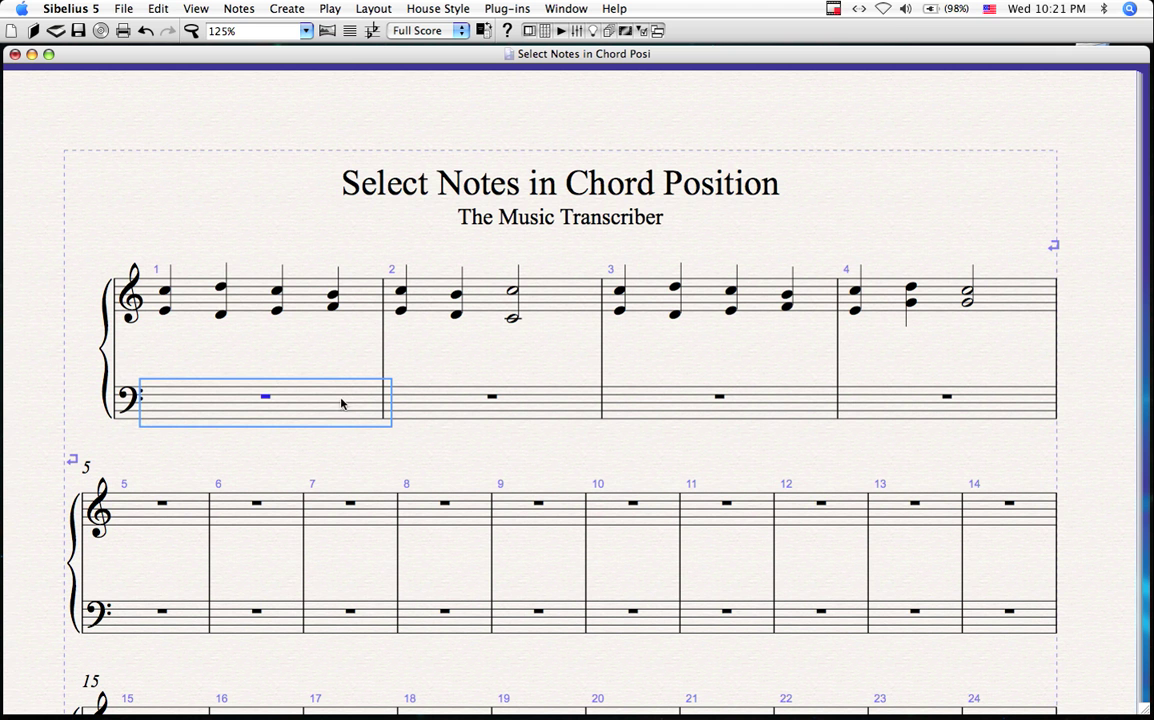
left_click(158, 9)
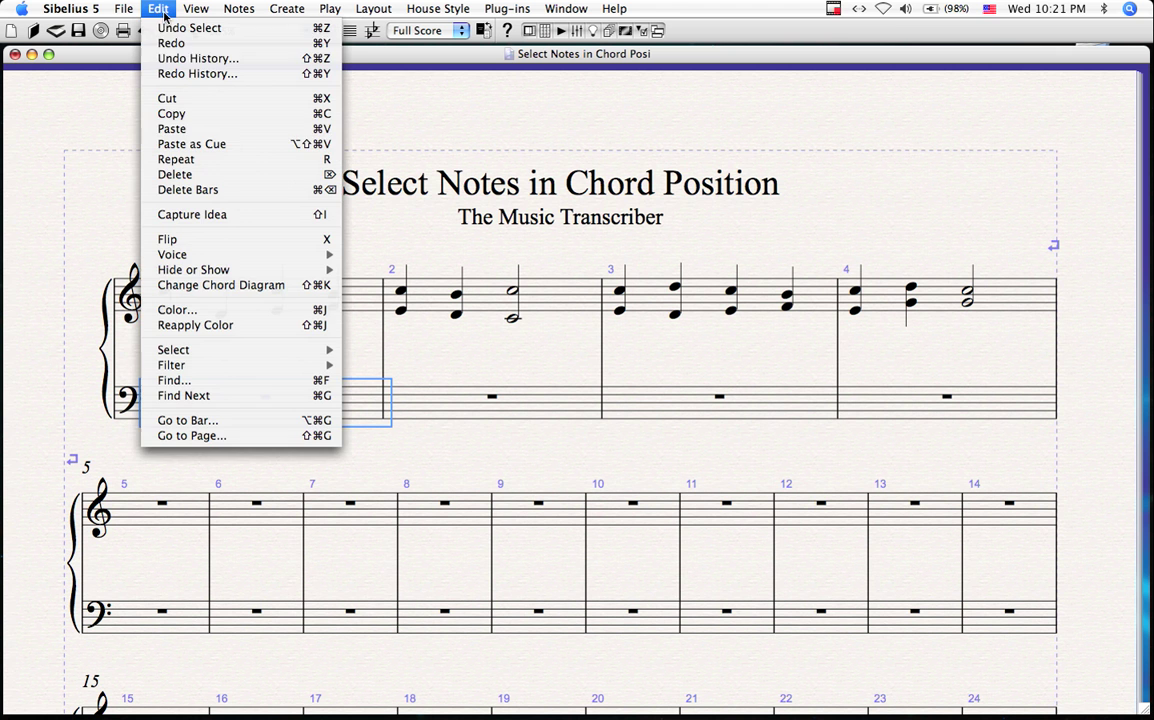
left_click(172, 129)
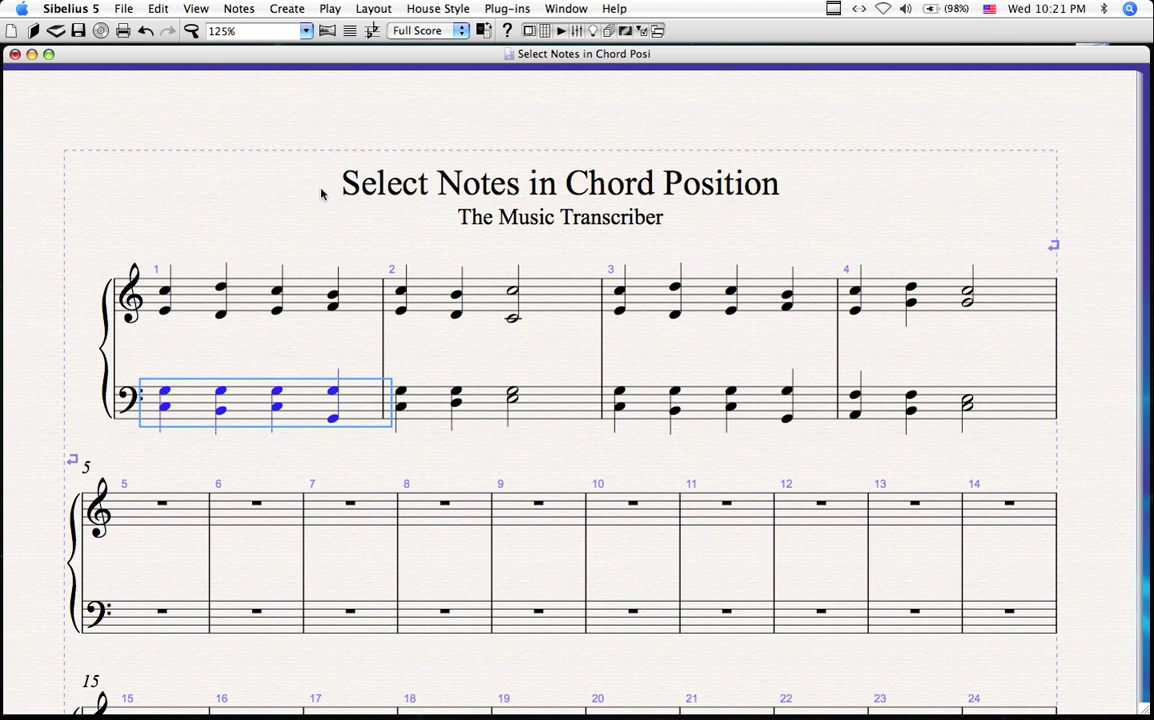
left_click_drag(321, 193, 319, 153)
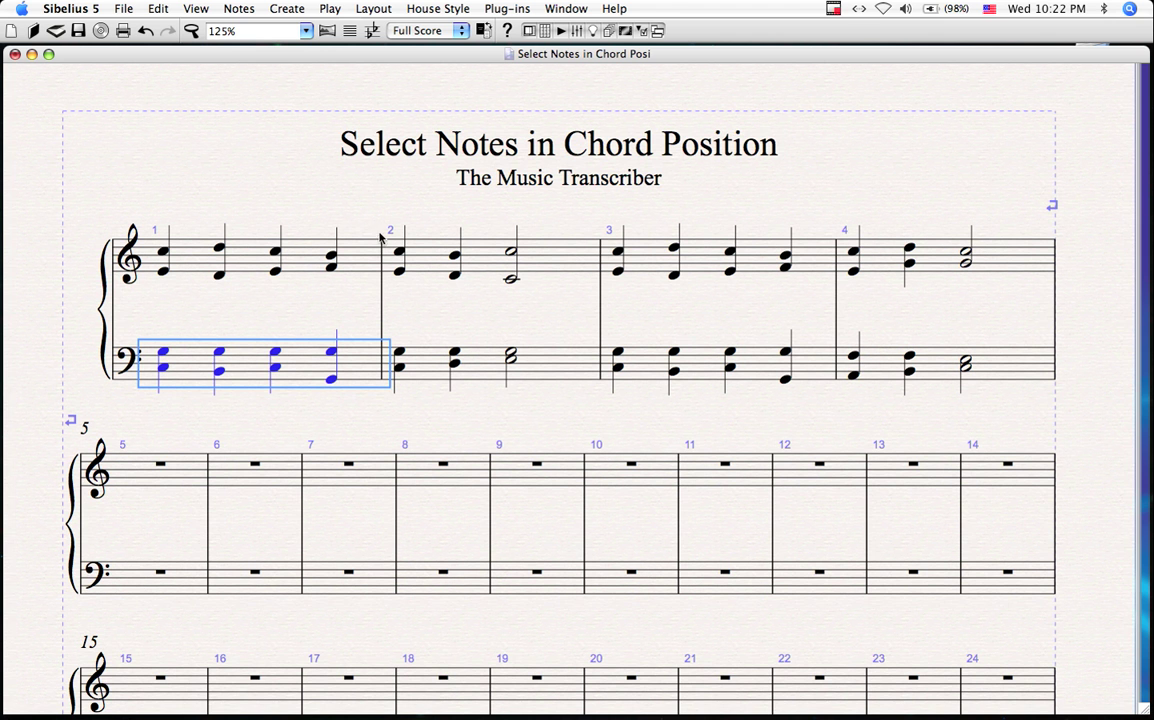
scroll(455, 417, "up", 2)
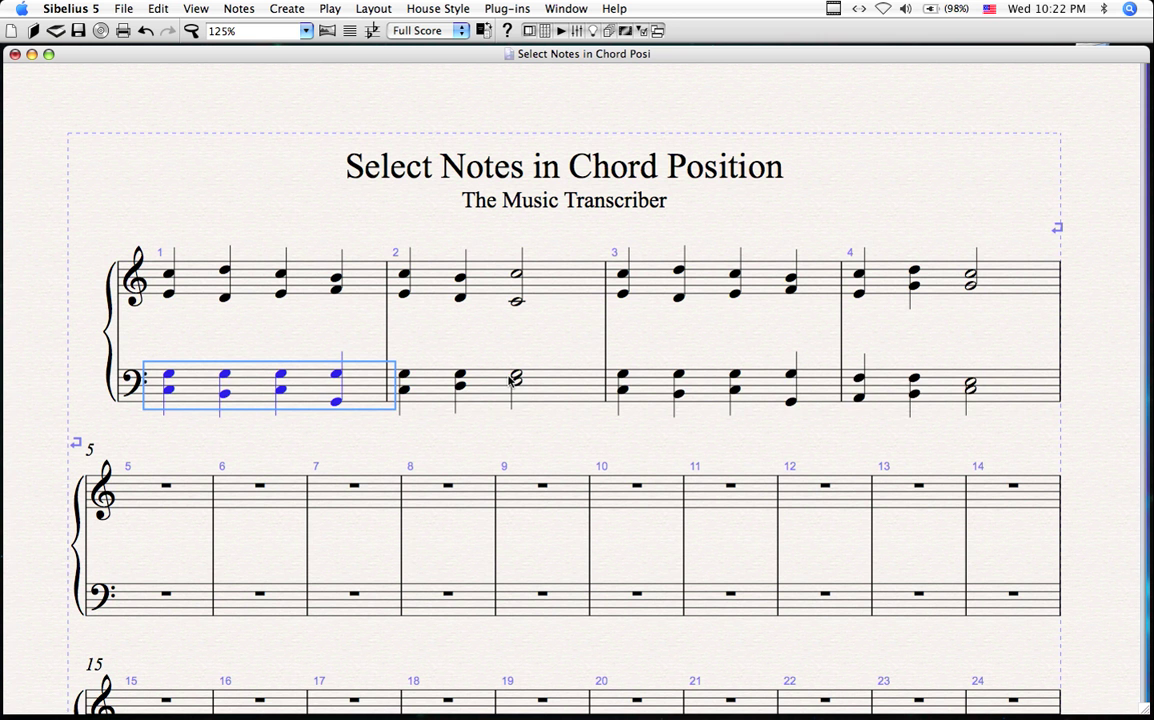
Step: Undo twice to restore the full treble chords in bars 1–4
key("super+z")
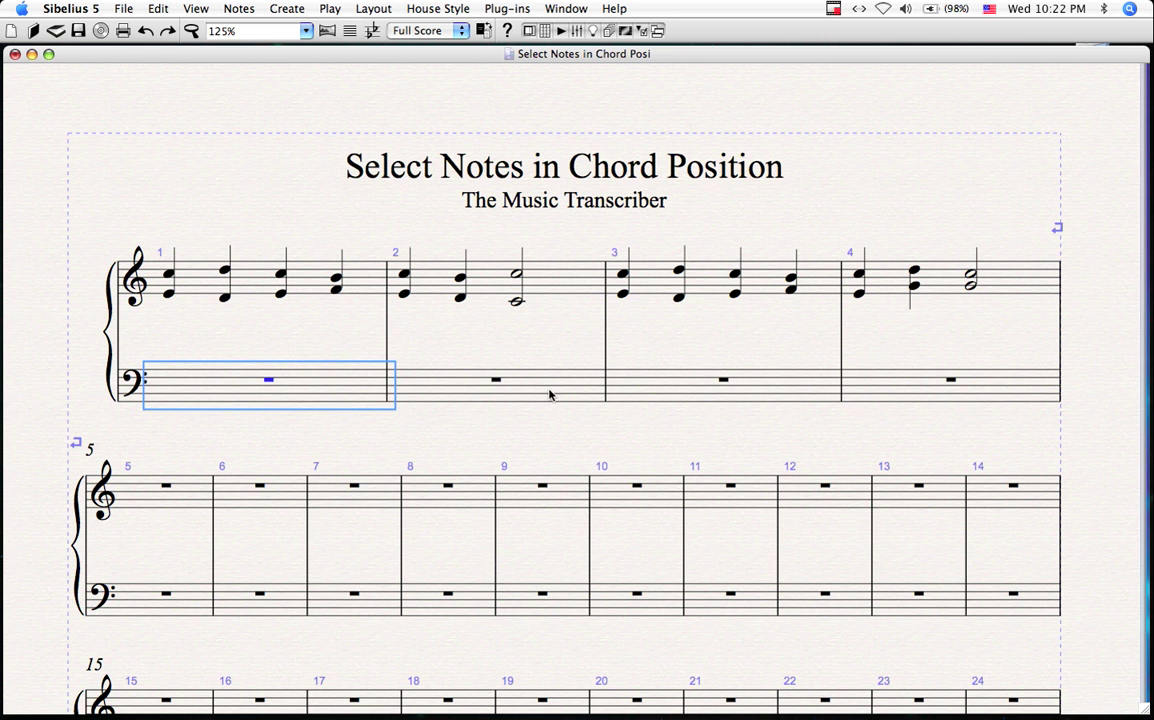
key("super+z")
key("super+z")
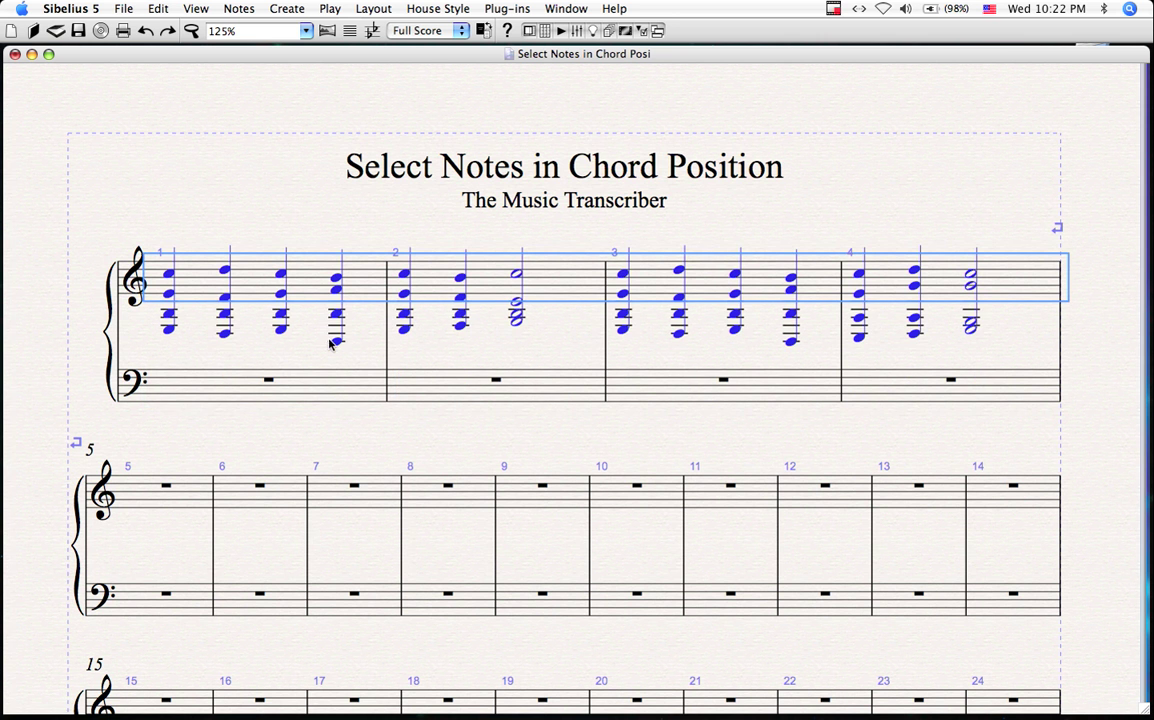
scroll(348, 224, "up", 1)
key("Escape")
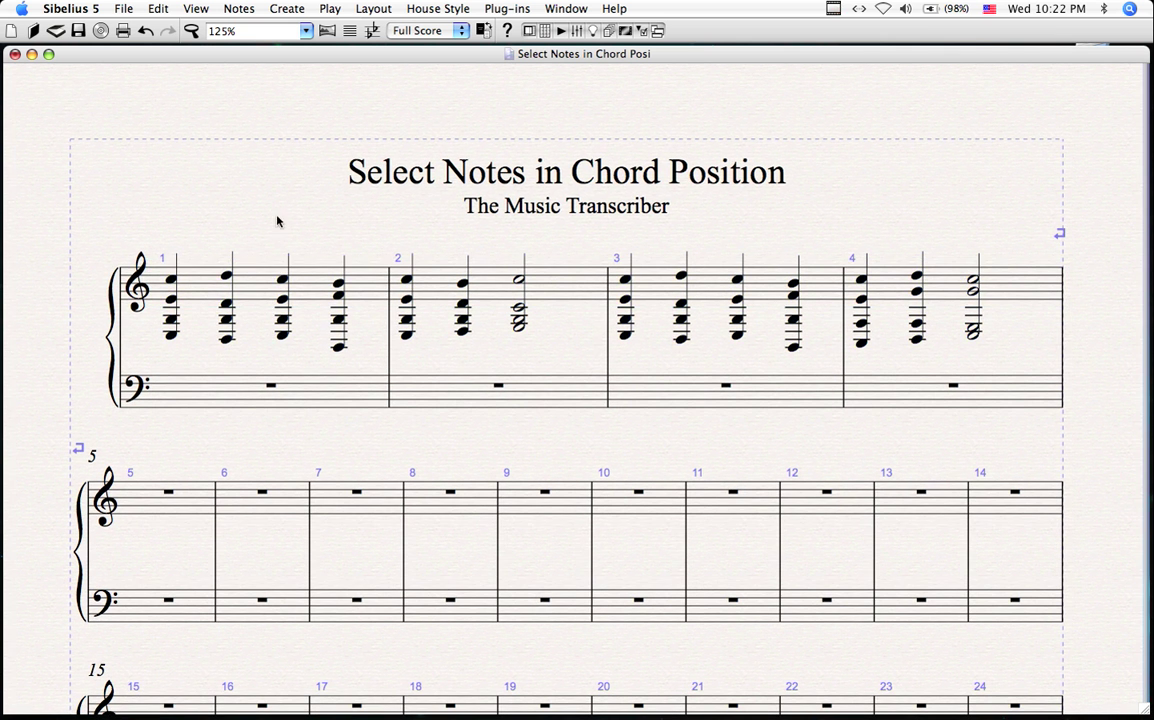
left_click(195, 262)
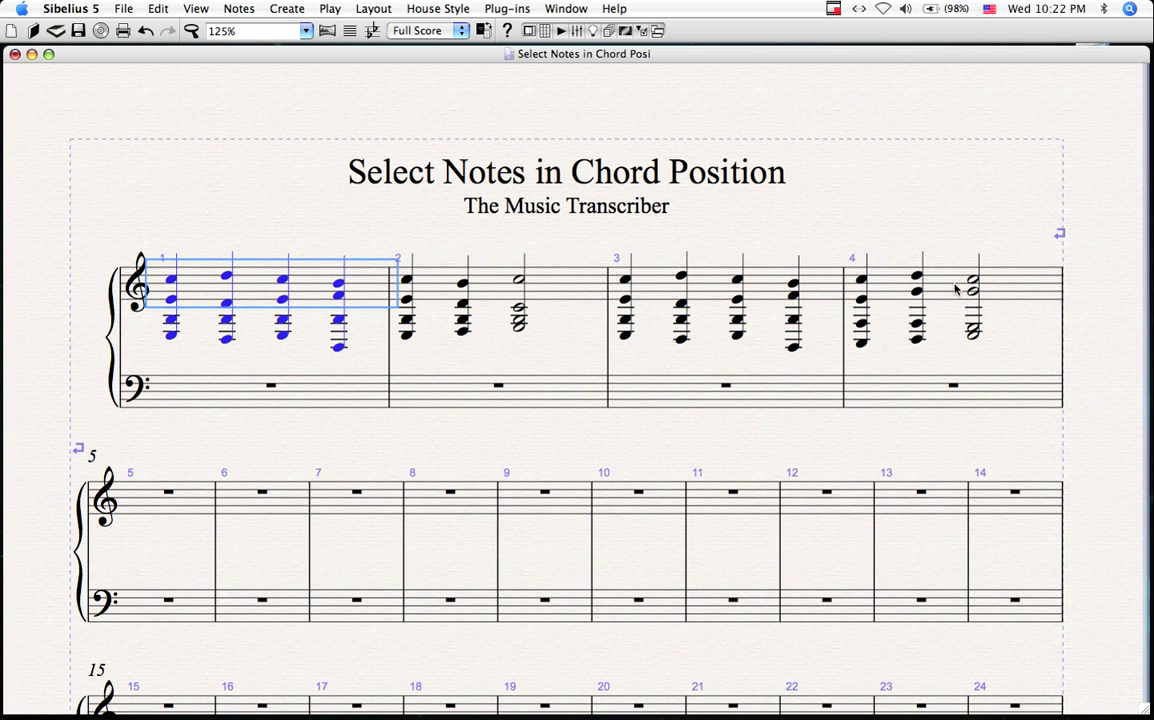
left_click(855, 262, "shift")
key("Escape")
Step: Pick the top notes of the first six chords in bars 1–2 individually
left_click(171, 298)
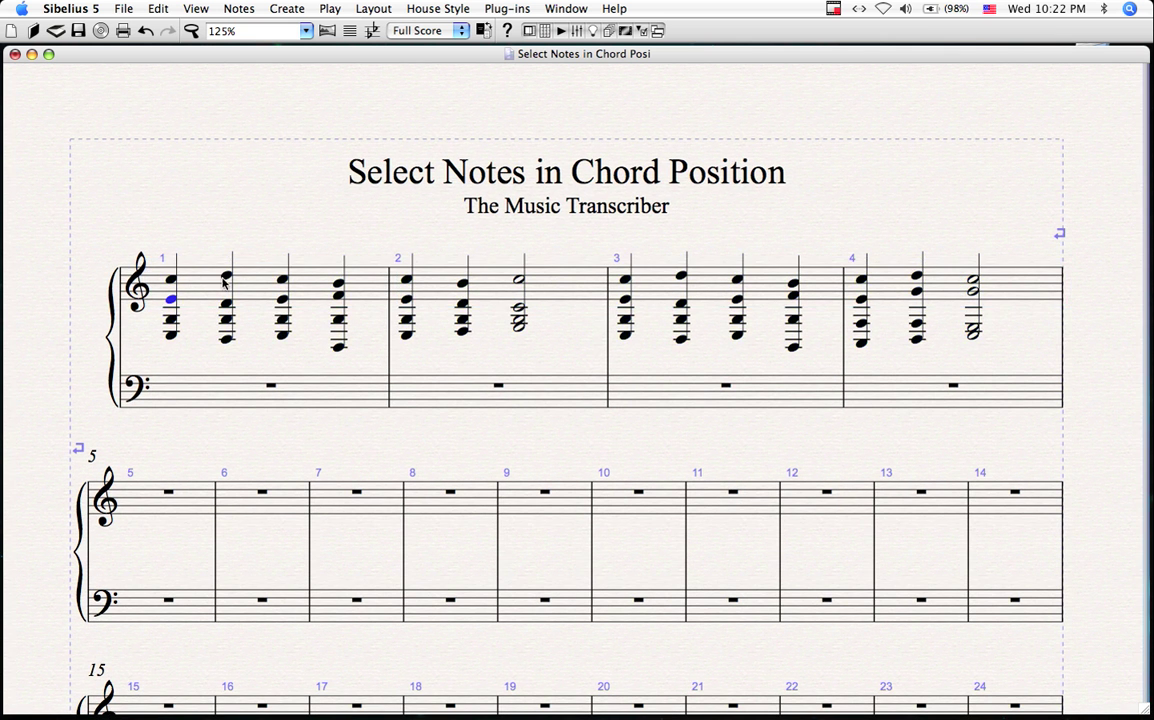
left_click(226, 275, "super")
left_click(282, 279, "super")
left_click(339, 283, "super")
left_click(406, 279, "super")
left_click(462, 283, "super")
Step: Clear the note selection and reselect treble bars 1–4 as a passage
key("Escape")
left_click(318, 287)
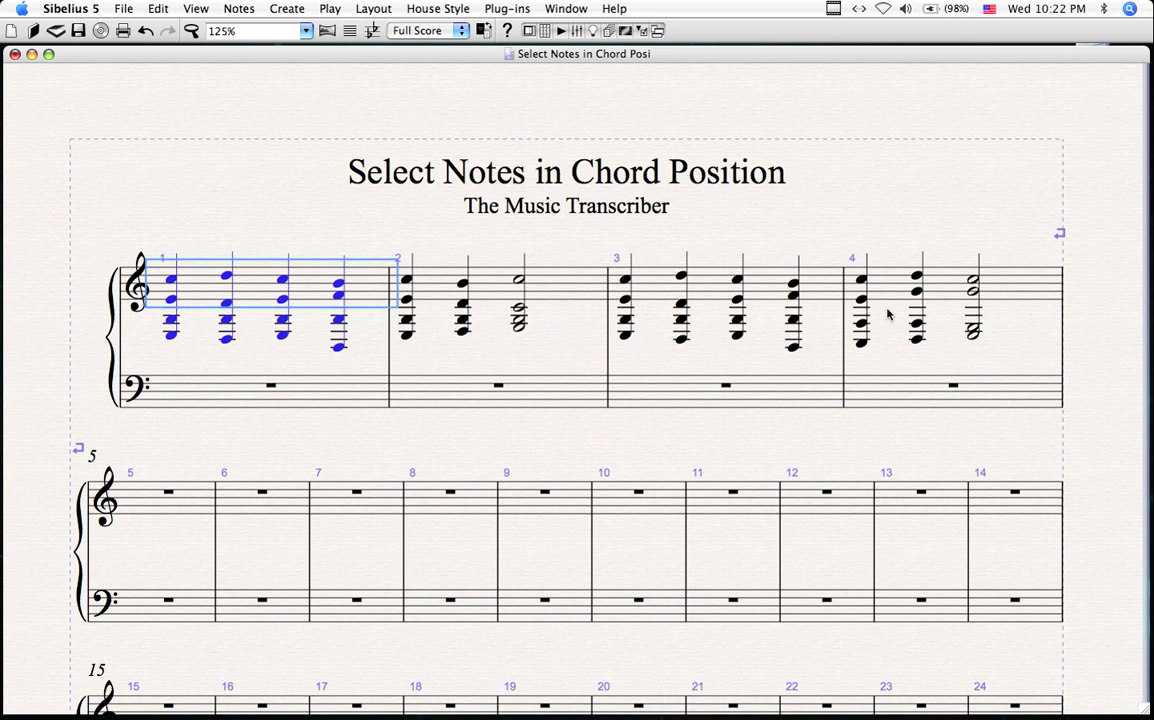
left_click(1012, 287, "shift")
left_click(503, 10)
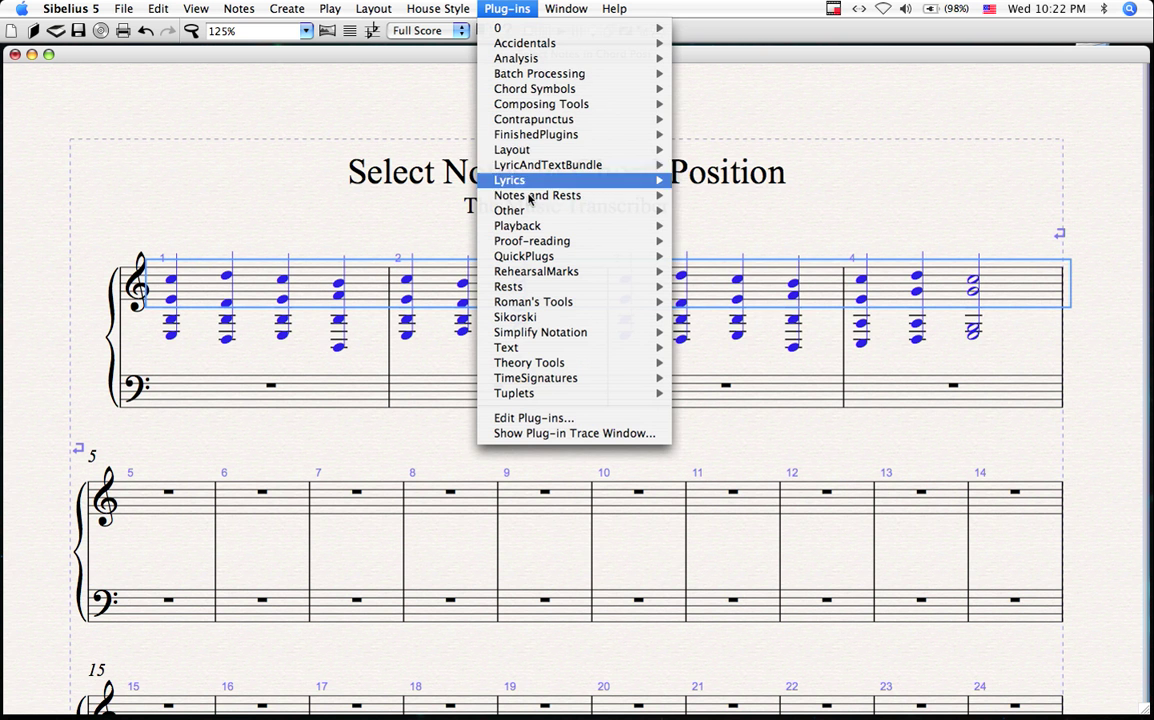
Step: Run Select Notes in Chord Position in Select mode with 1 top and 2 bottom notes
mouse_move(592, 134)
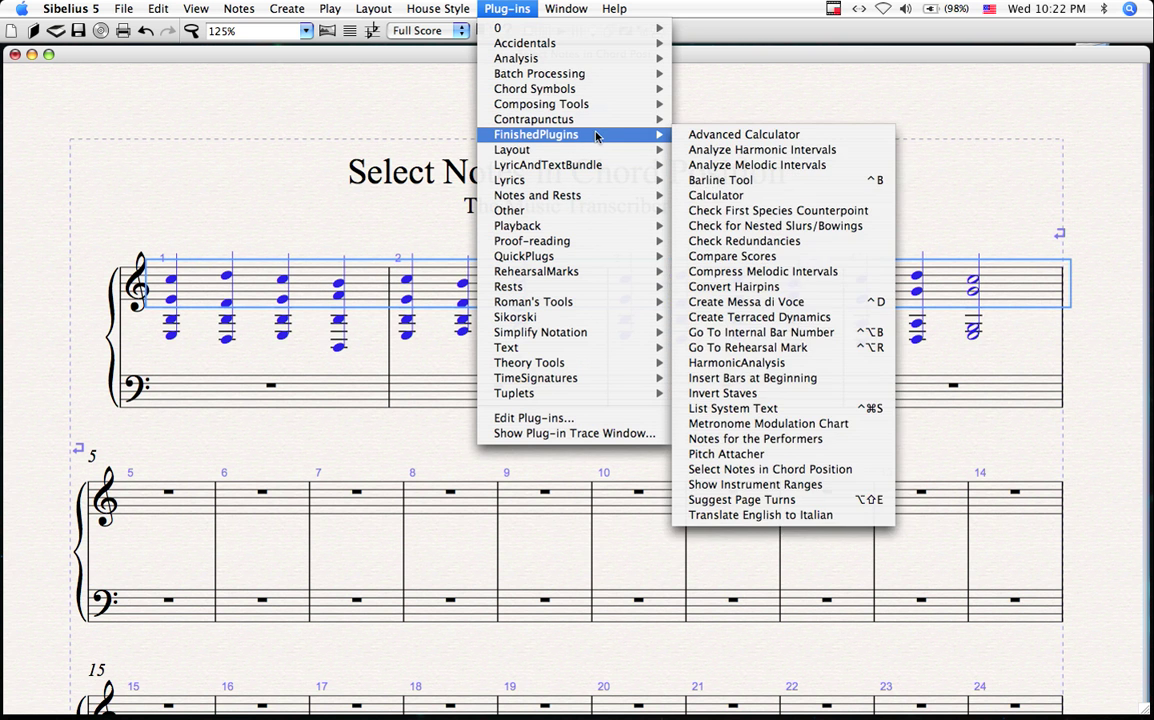
left_click(766, 469)
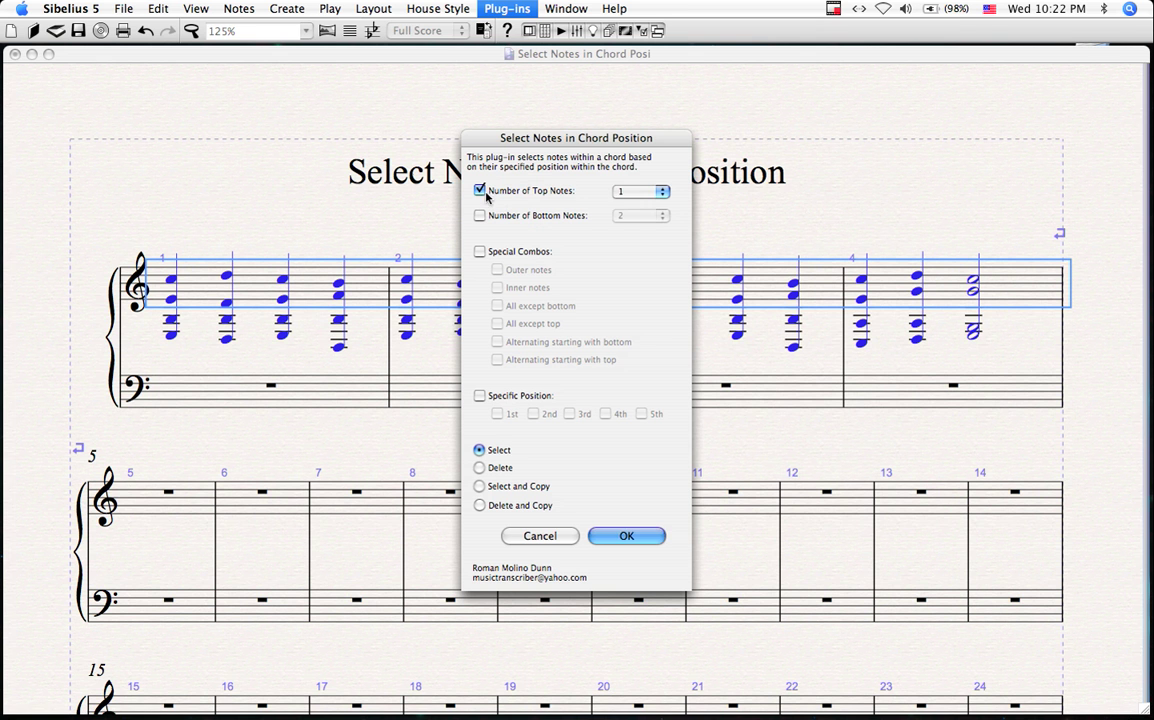
left_click(640, 192)
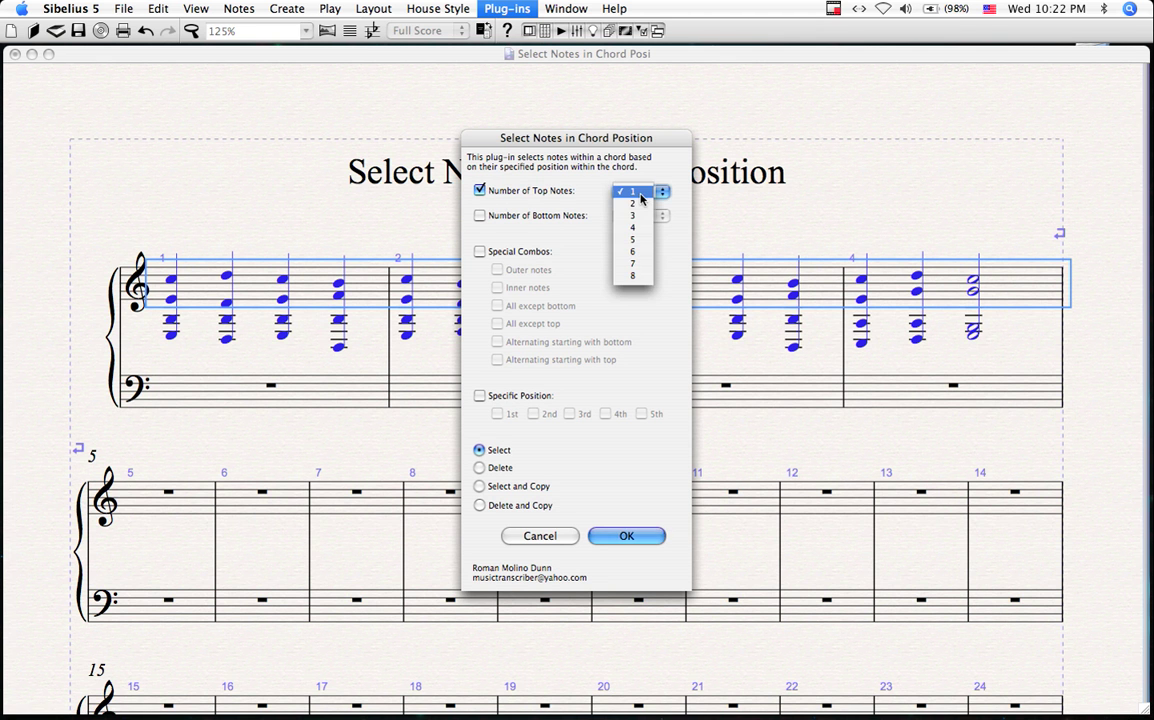
left_click(640, 192)
left_click(480, 215)
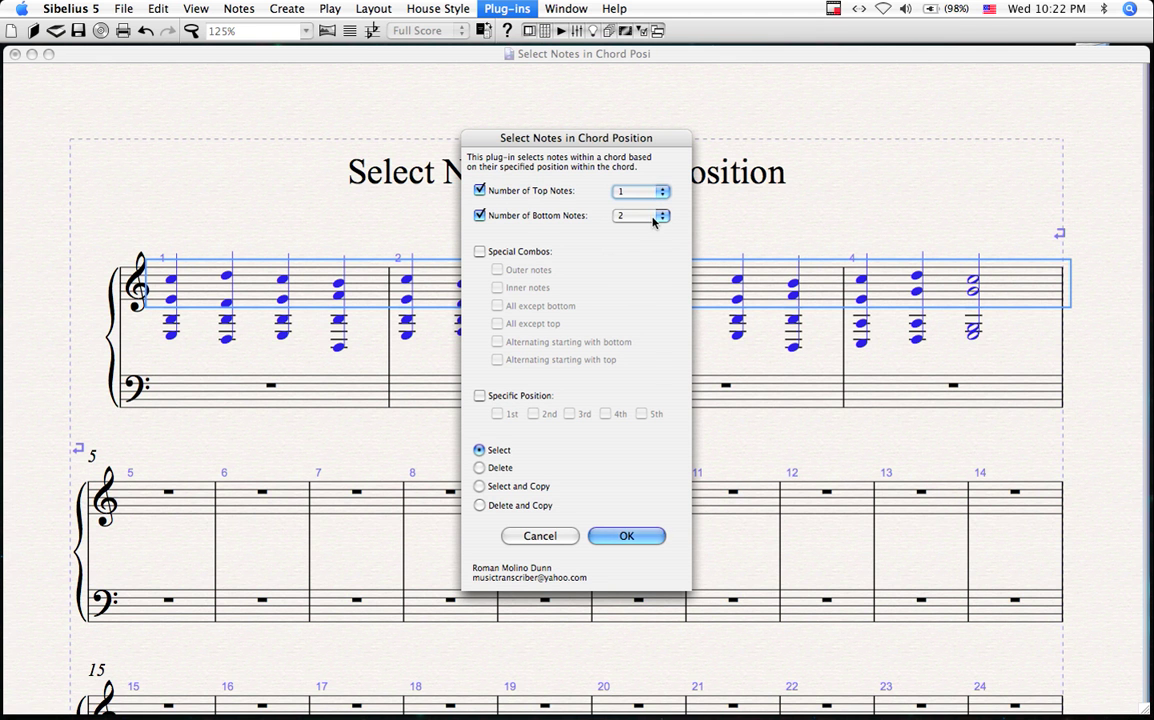
left_click(651, 539)
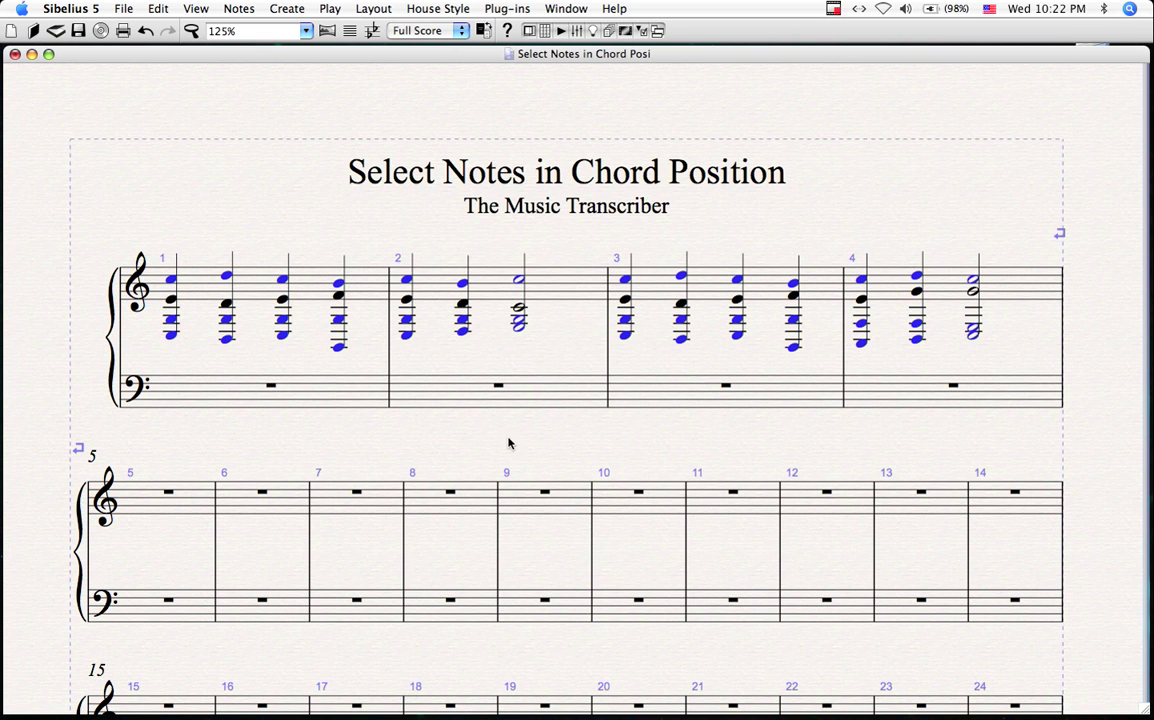
left_click_drag(507, 443, 509, 451)
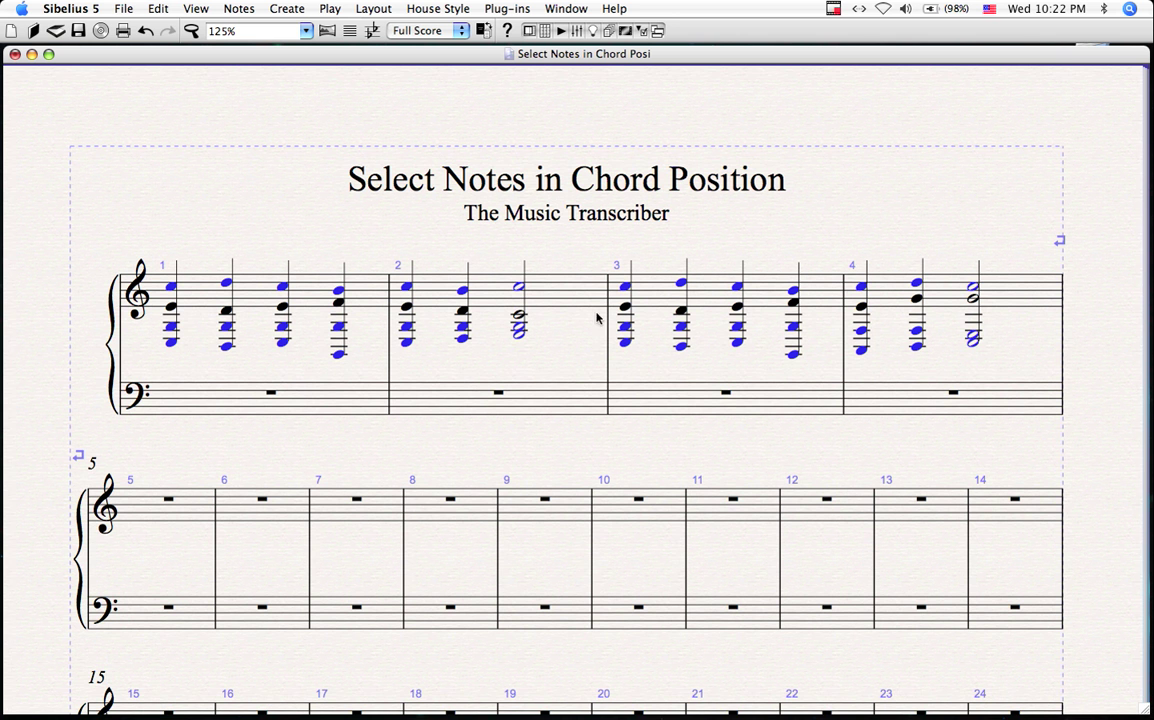
Step: Select the top staff and run the plug-in with Special Combos > Outer notes, Delete and Copy
double_click(612, 277)
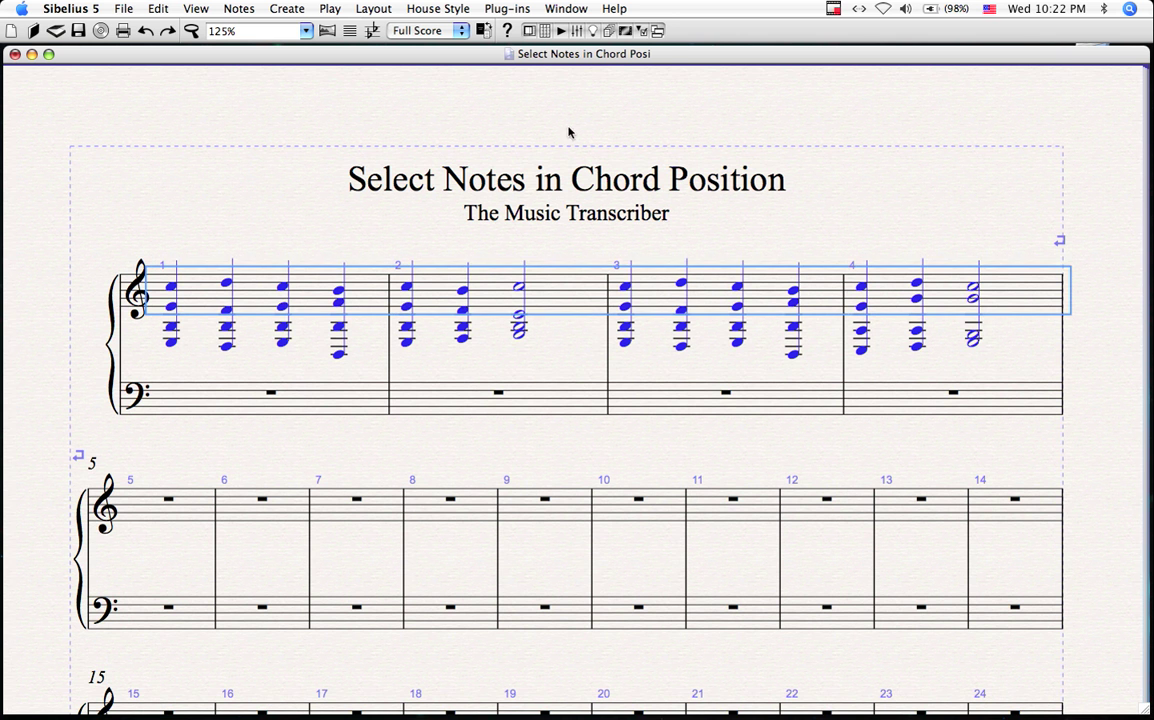
left_click(507, 8)
mouse_move(570, 277)
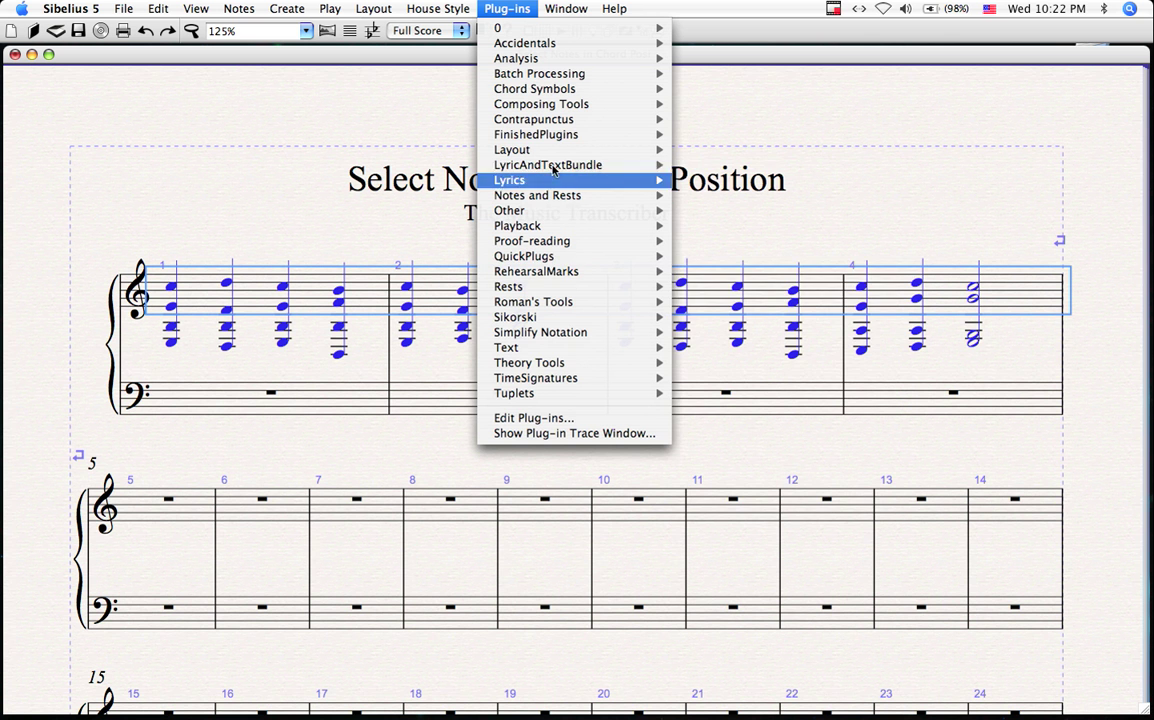
mouse_move(560, 134)
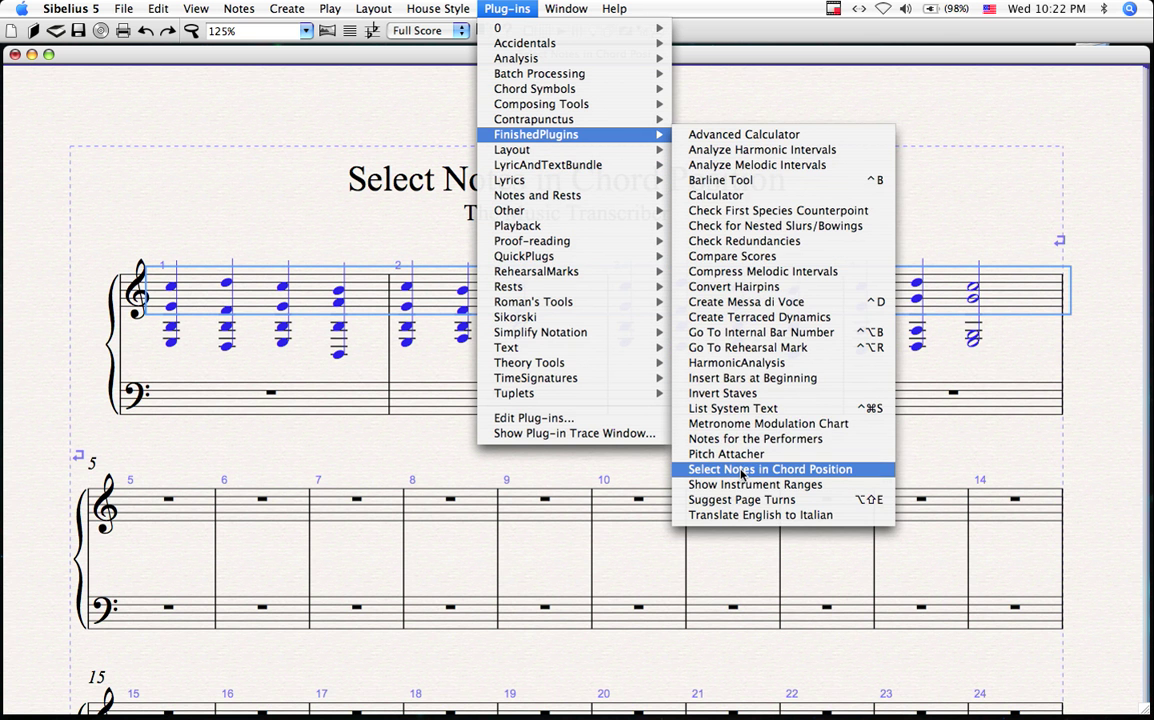
left_click(742, 470)
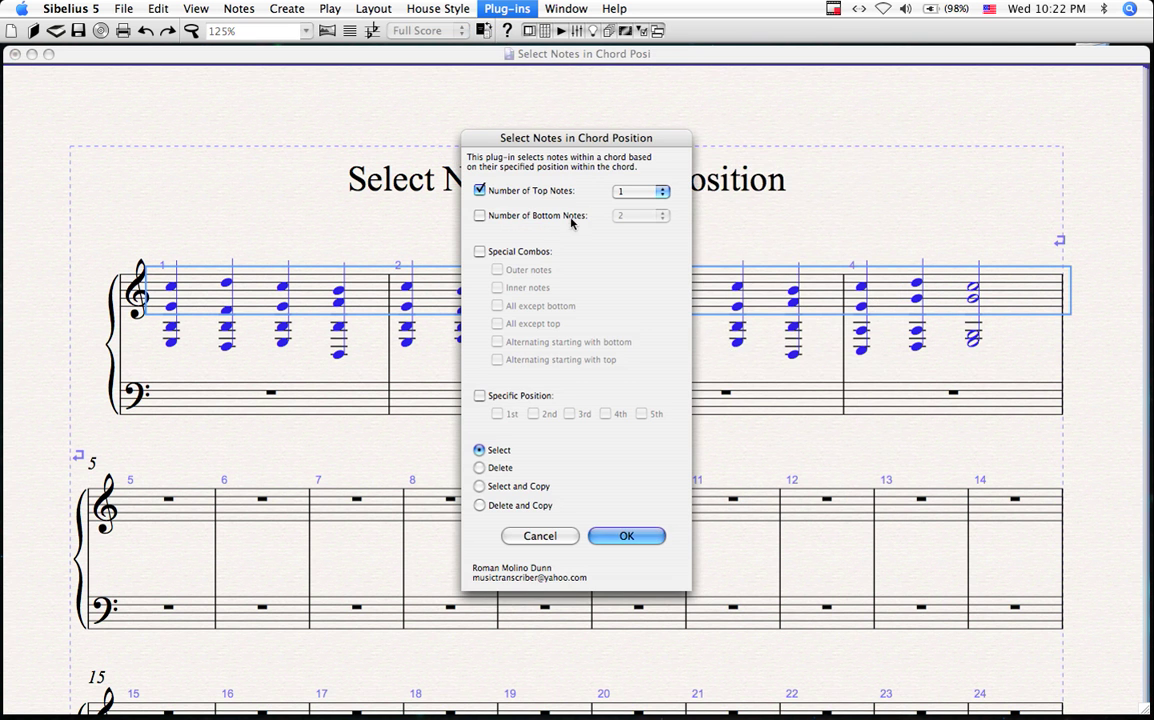
left_click(479, 191)
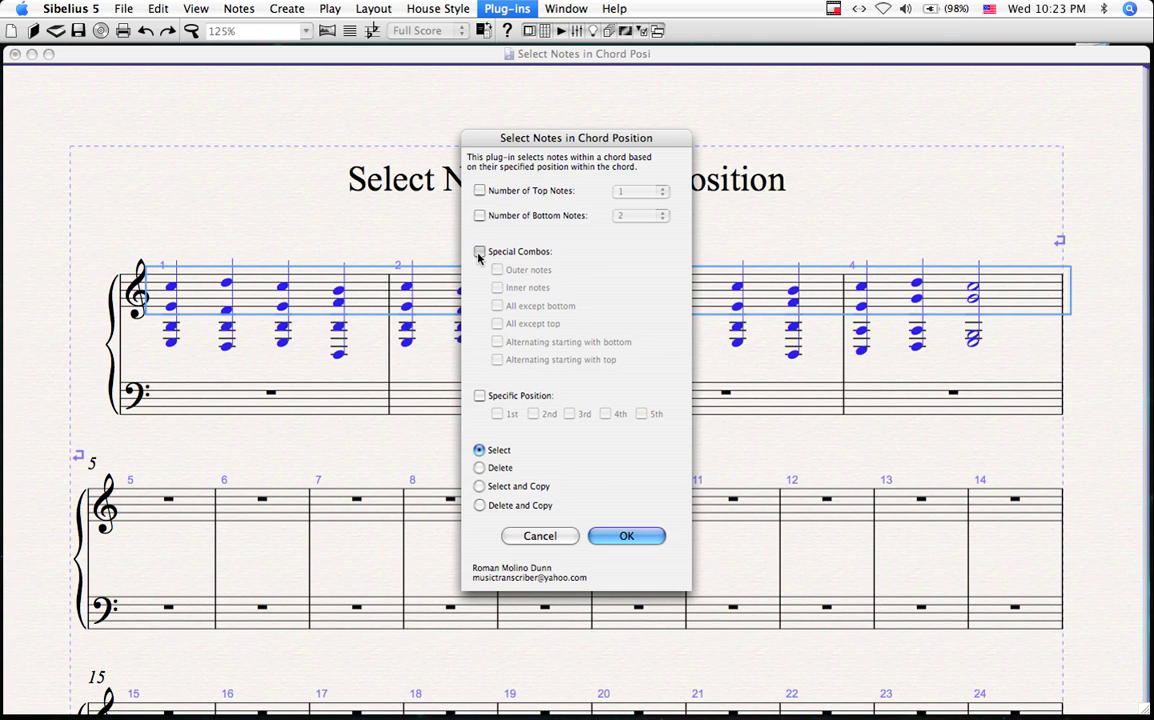
left_click(479, 252)
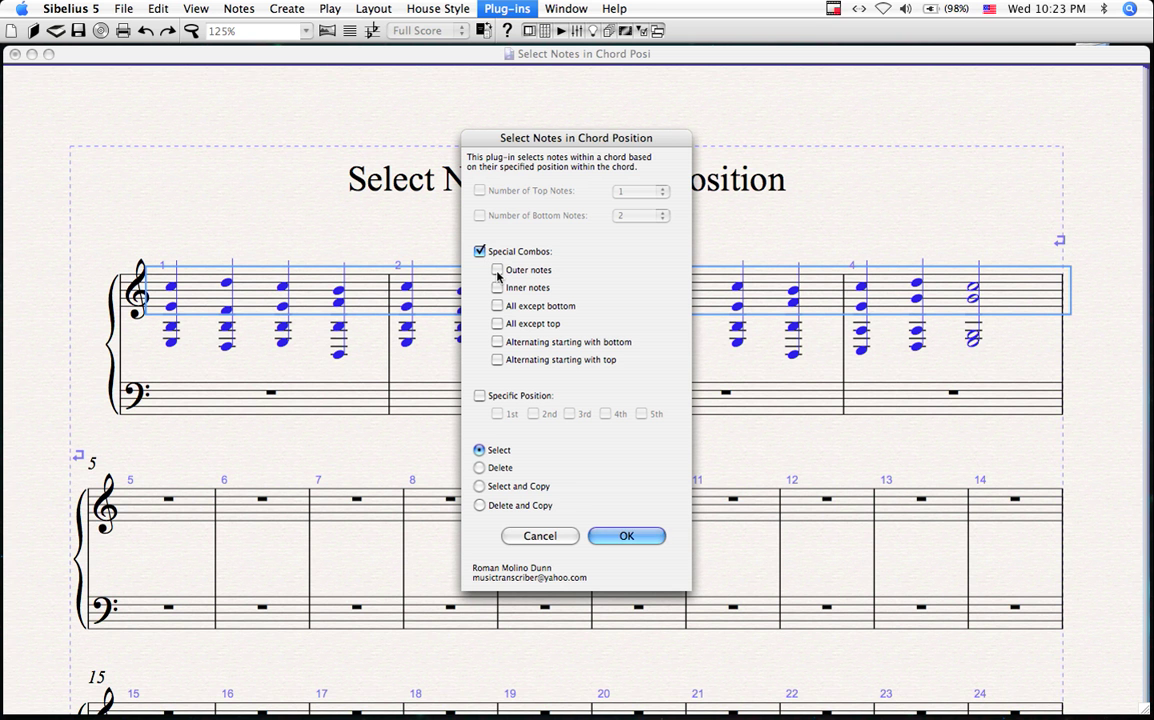
left_click(480, 507)
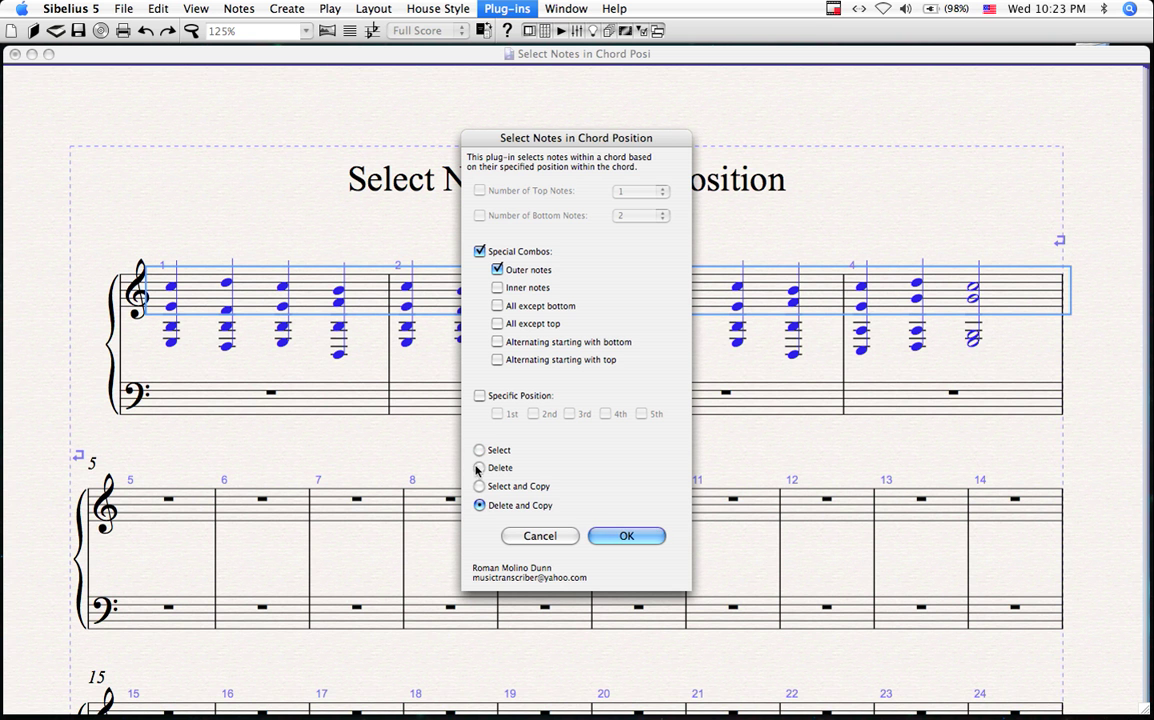
left_click(627, 537)
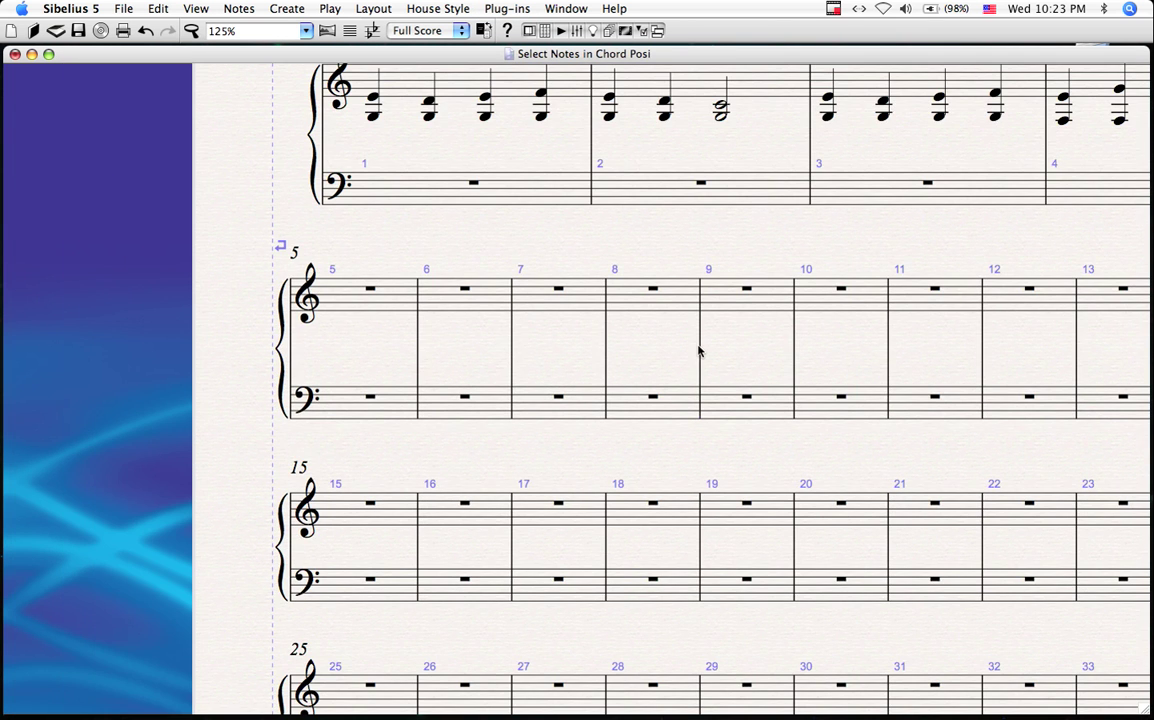
Step: Add a system break after bar 8, then paste the outer notes at bar 5 and undo
left_click(700, 350)
key("Return")
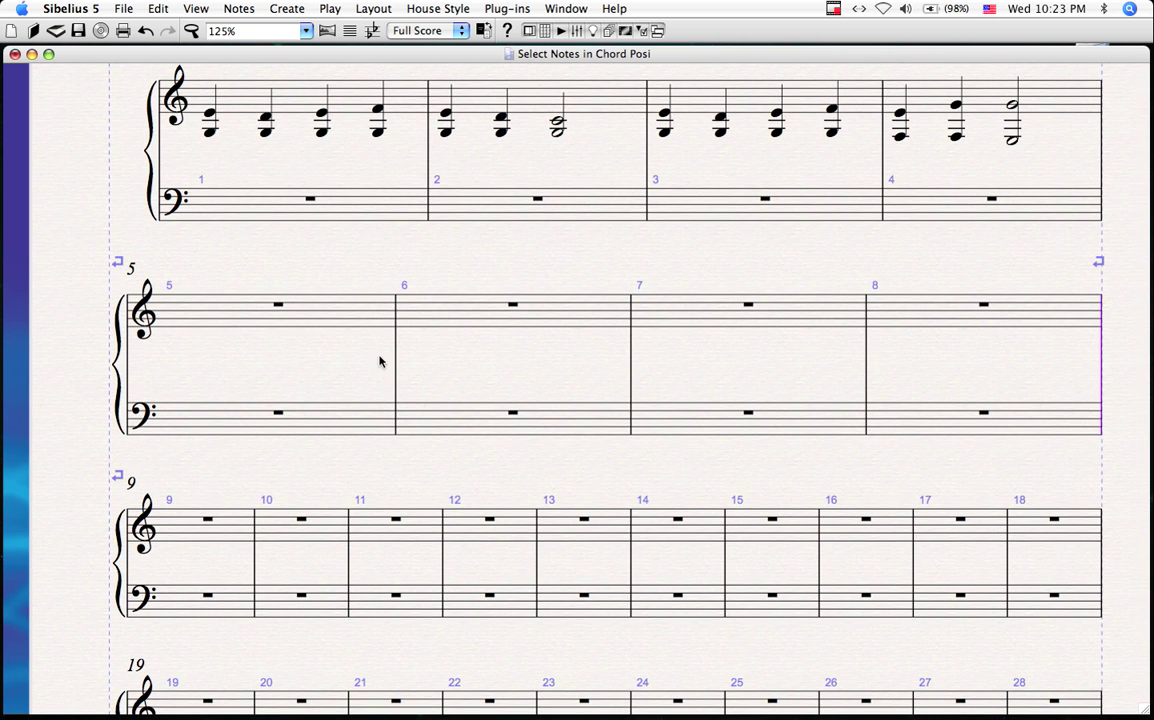
left_click(309, 314)
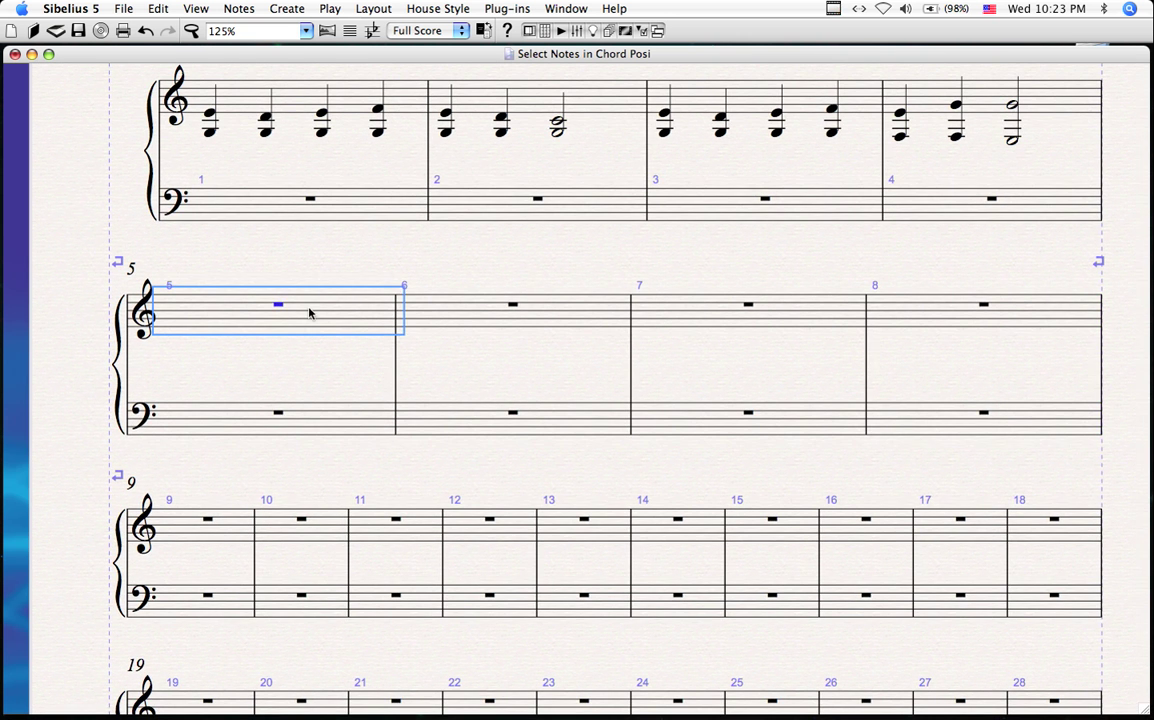
key("super+v")
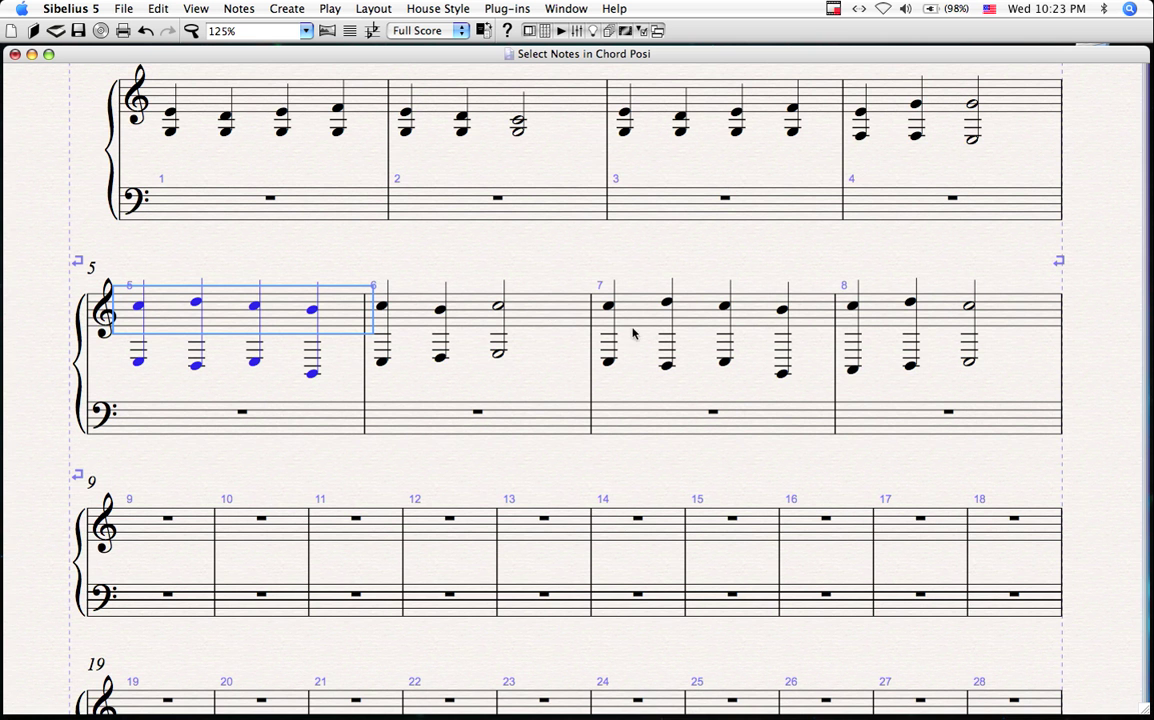
key("super+z")
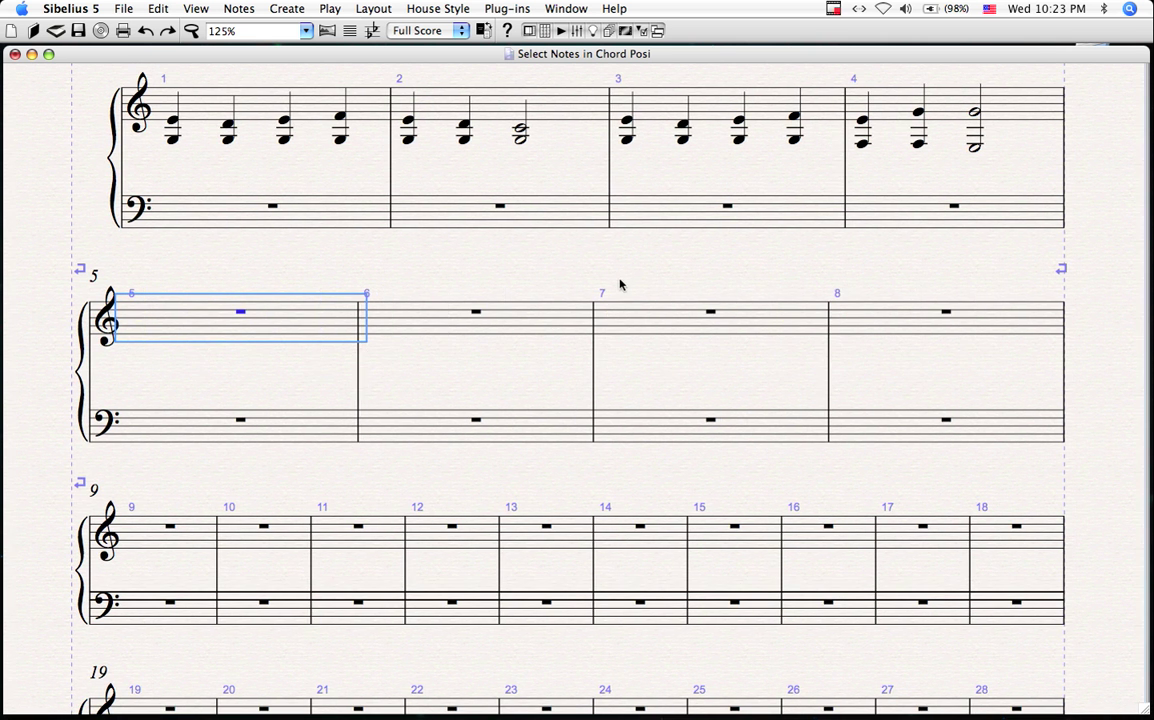
key("super+z")
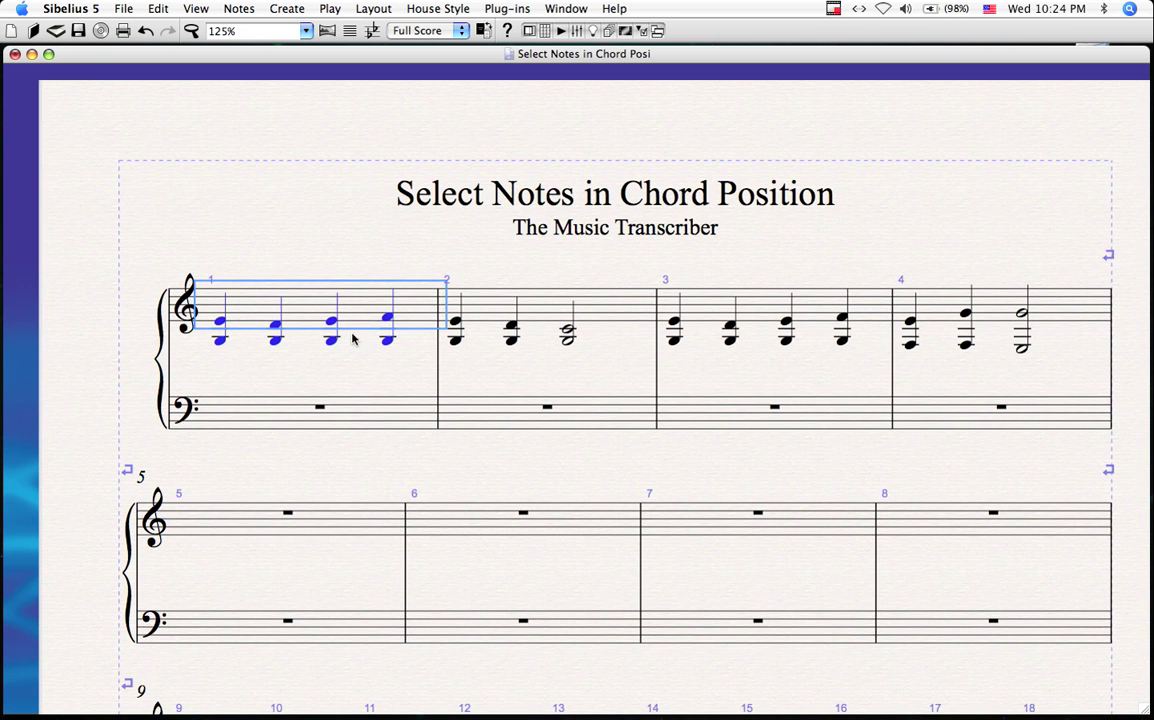
Step: Undo the system break, then delete all notes from treble bars 1–4
key("super+z")
key("super+z")
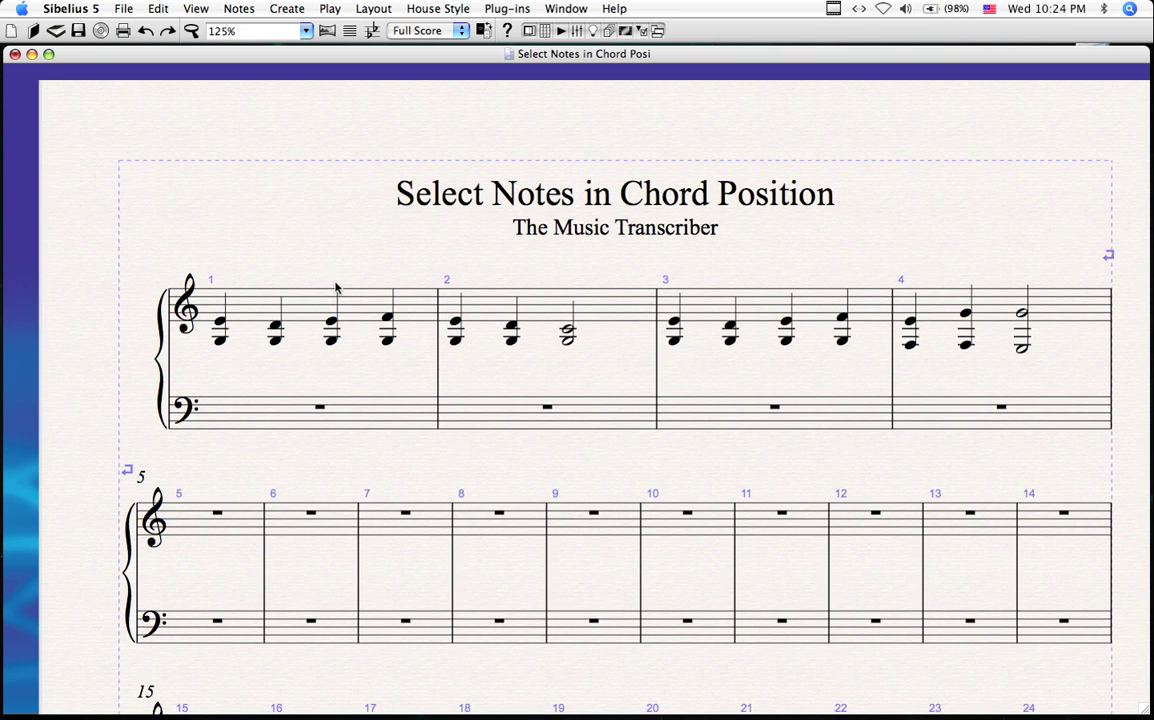
key("super+y")
left_click(265, 340)
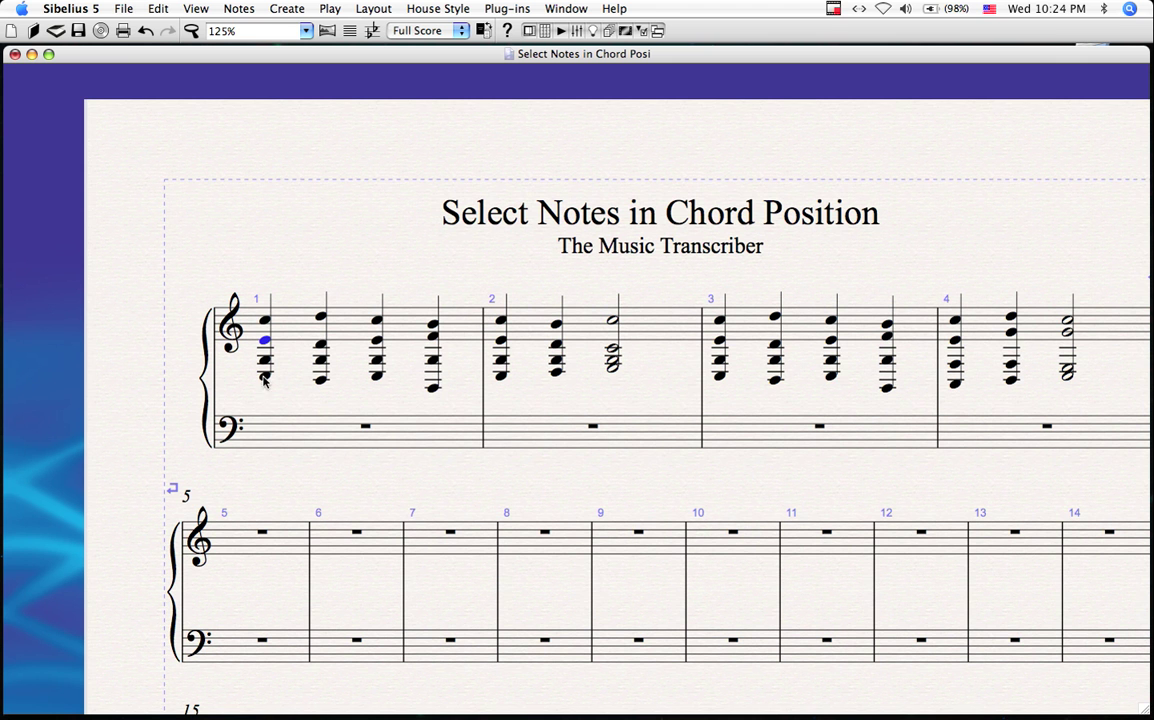
left_click(254, 318)
left_click(1128, 327, "shift")
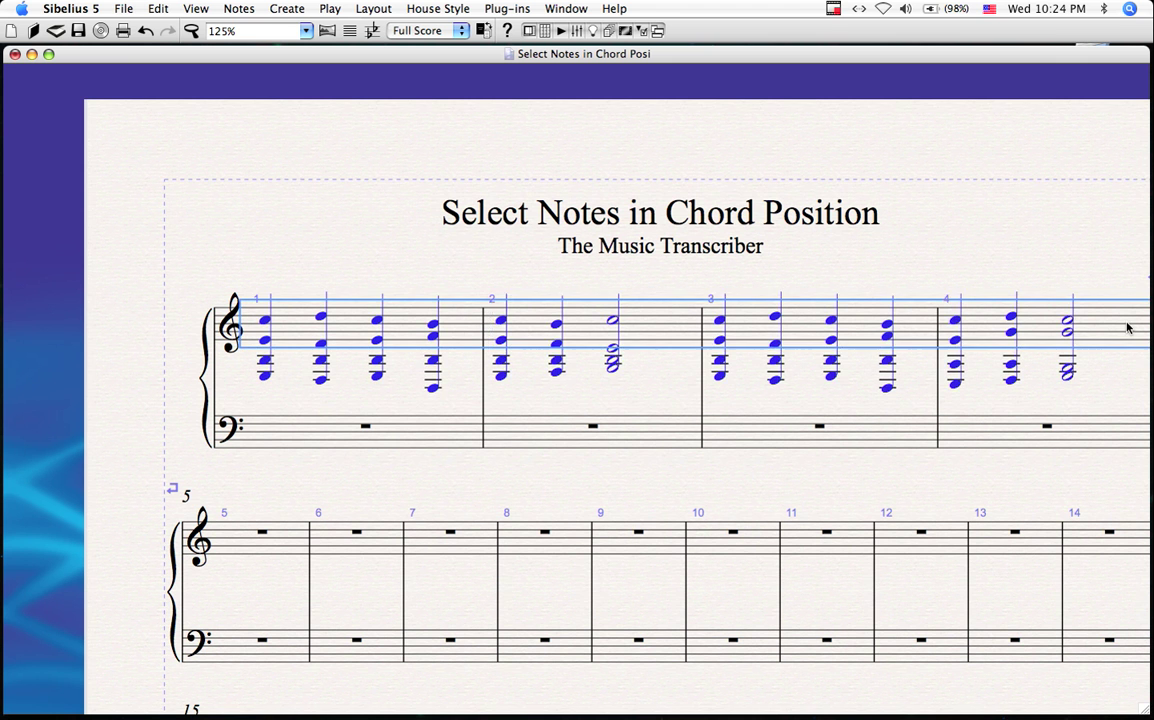
key("Delete")
Step: Enter a C–E–G–C–E chord from middle C and repeat it through bar 3
scroll(318, 366, "right", 2)
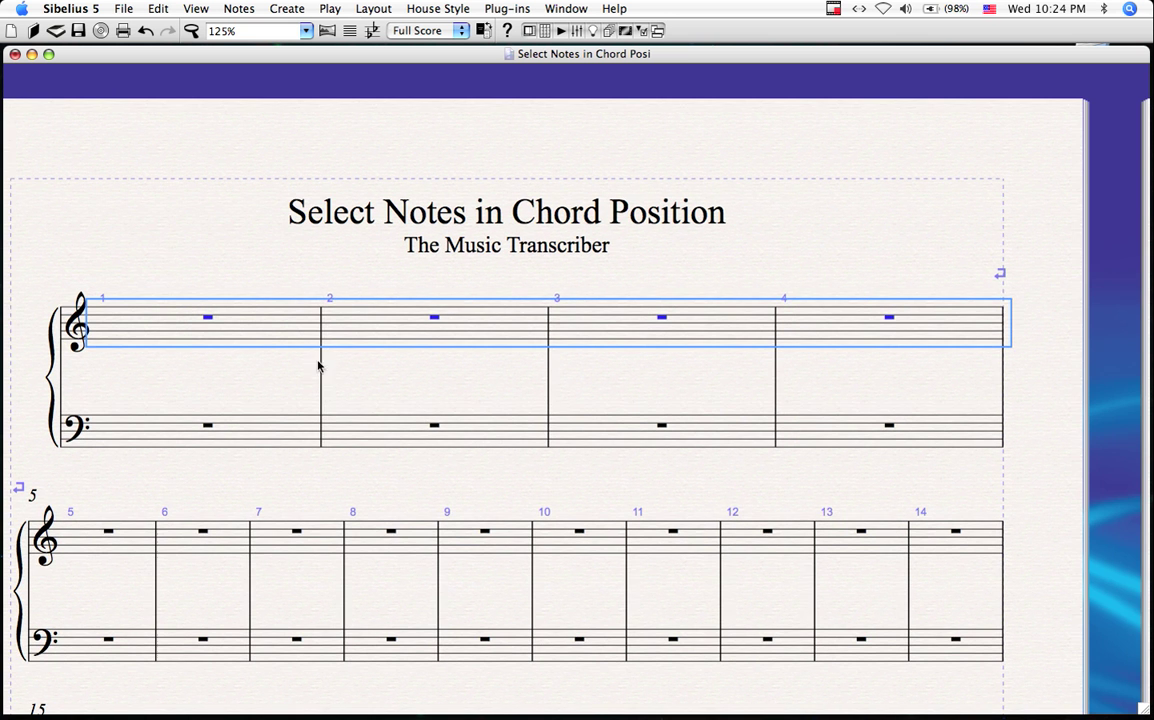
key("c")
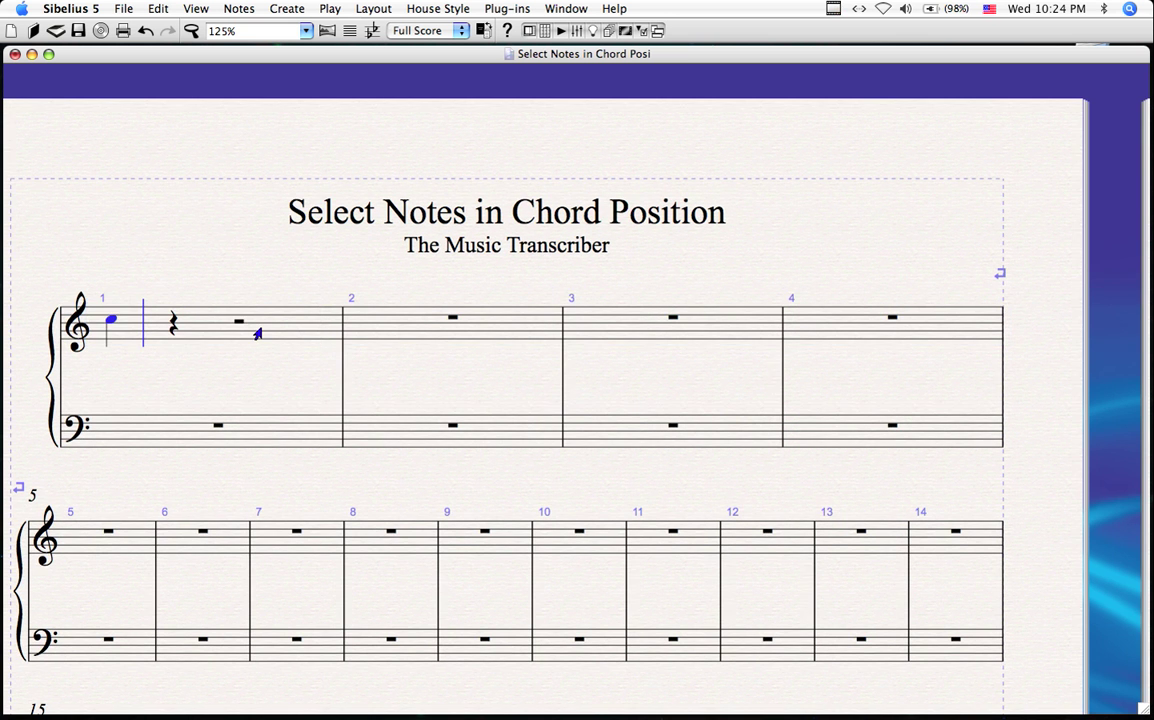
key("super+Down")
key("3")
key("3")
key("4")
key("3")
key("r")
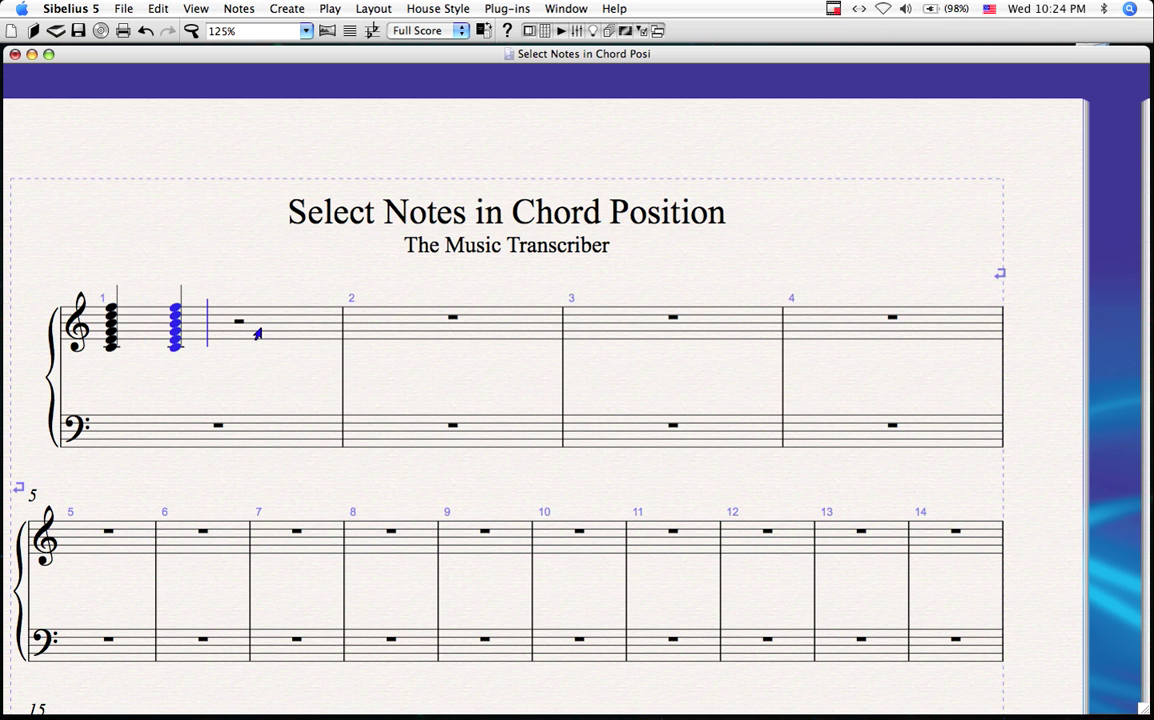
key("r")
key("r")
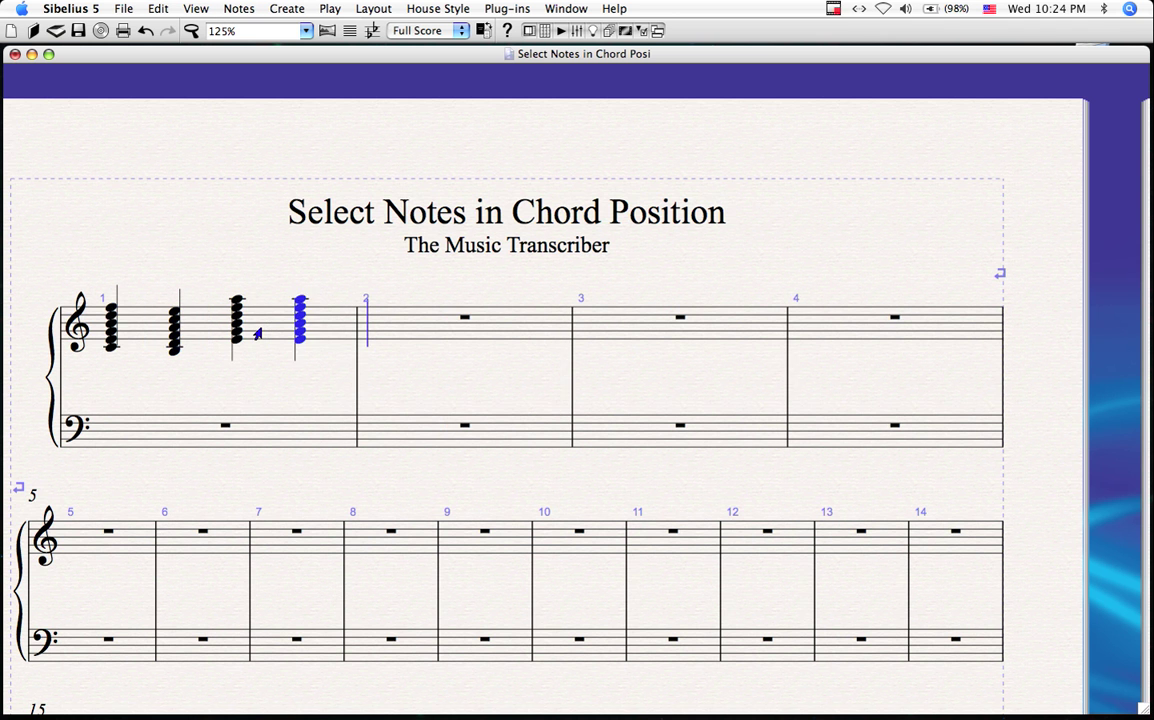
key("r")
key("r")
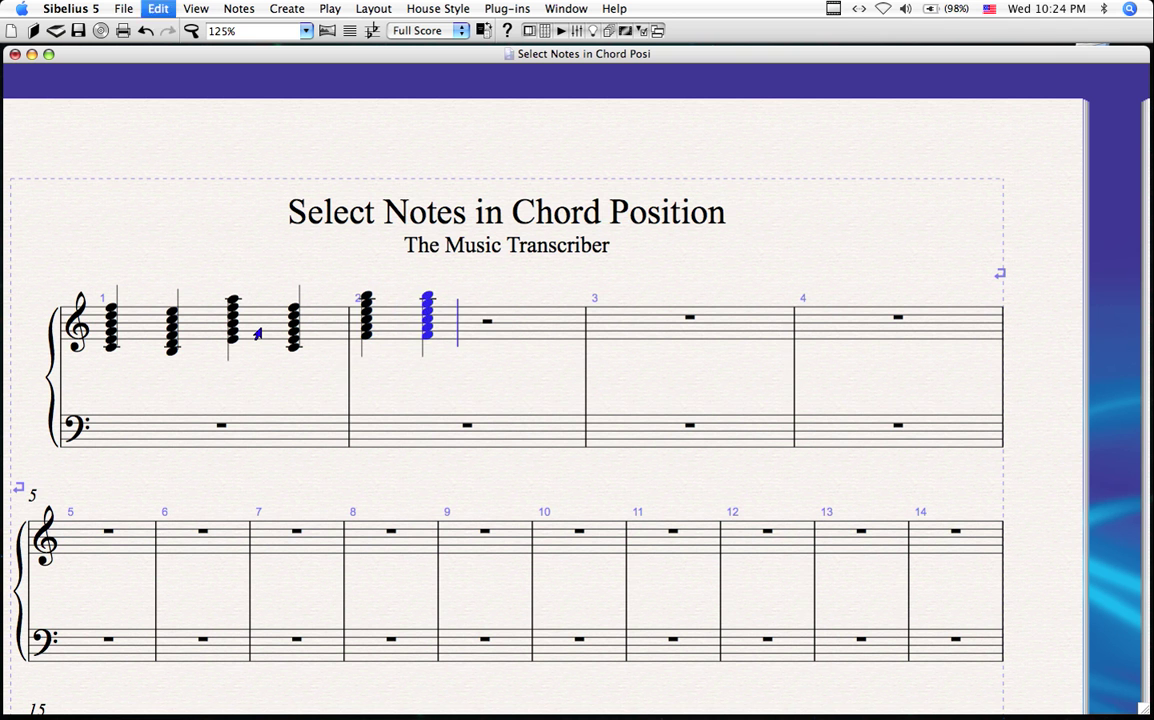
key("r")
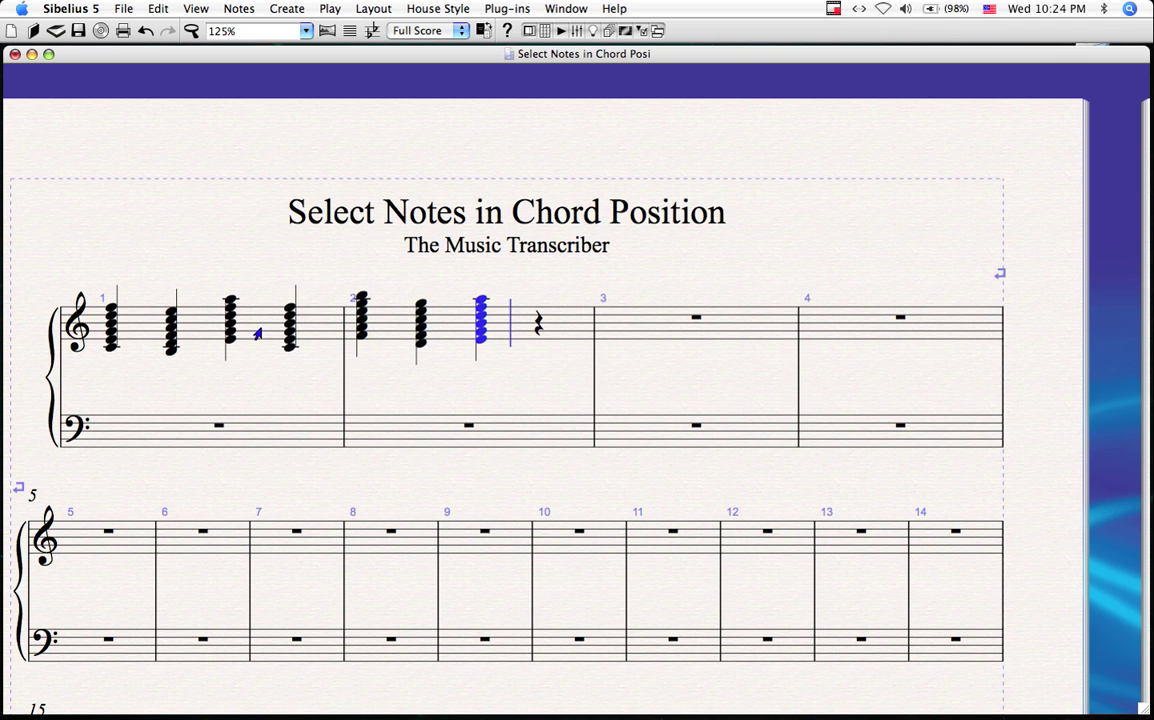
key("r")
key("r")
key("r")
key("r")
key("r")
key("r")
key("r")
key("r")
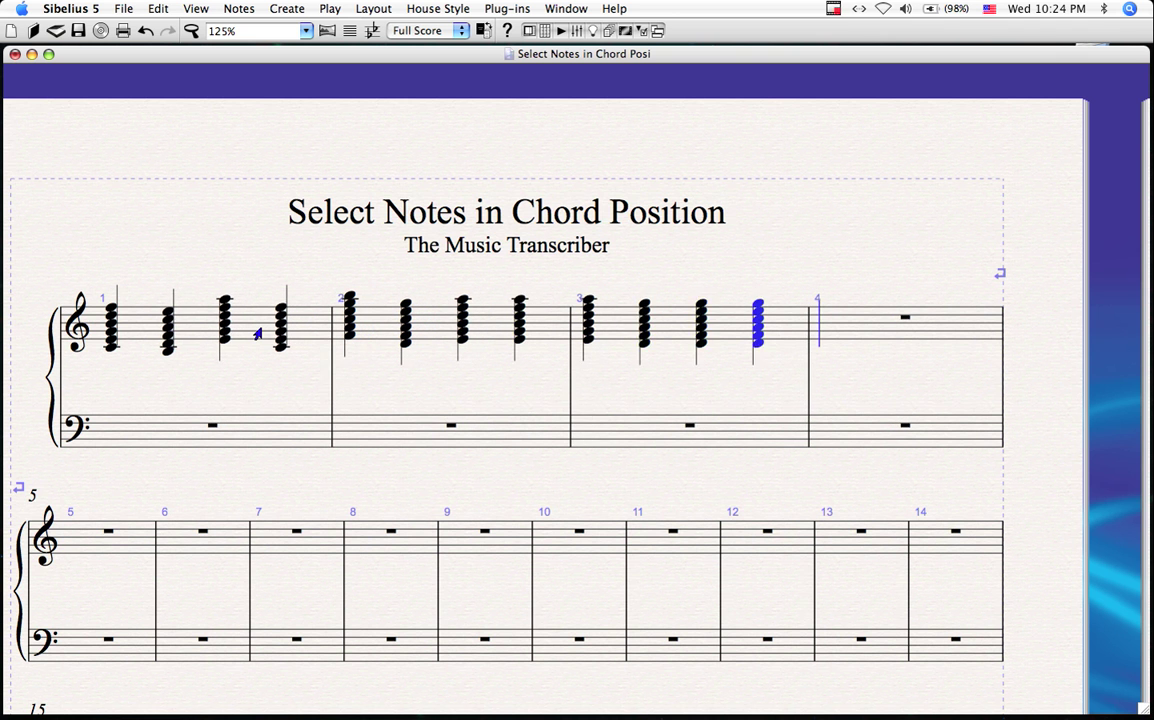
key("r")
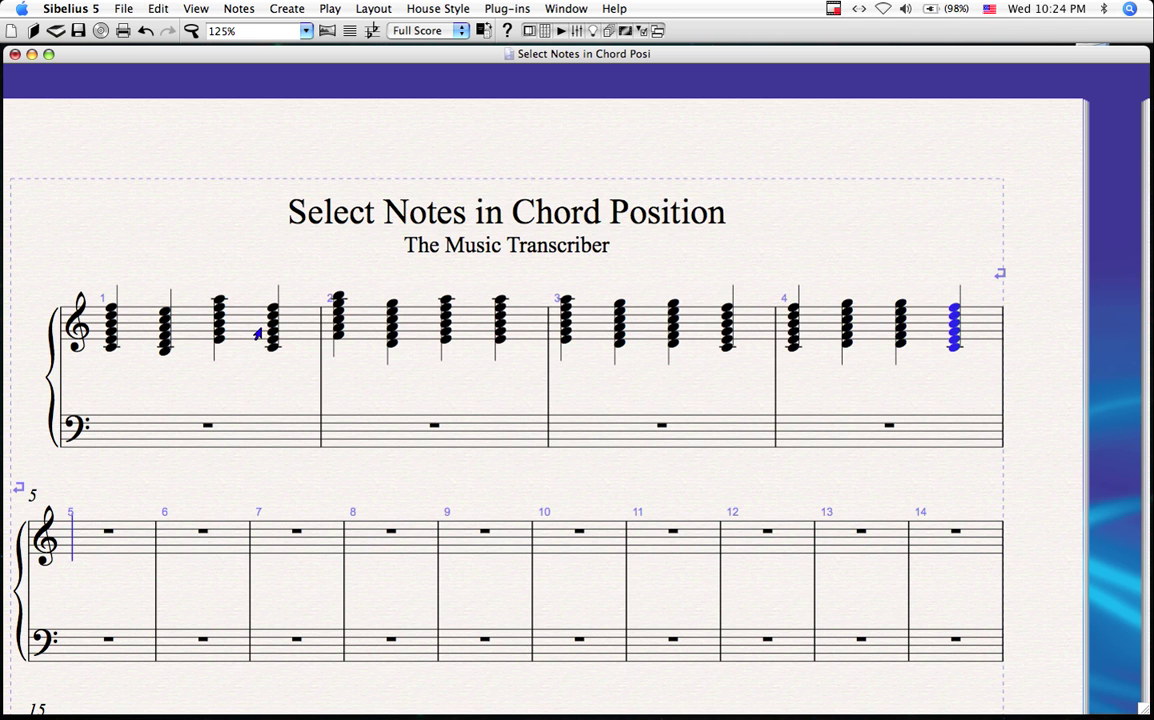
Step: In bar 4, add a low note below the staff and raise a top note far above it
left_click(954, 304)
key("Left")
key("Down")
key("Down")
key("Down")
key("Down")
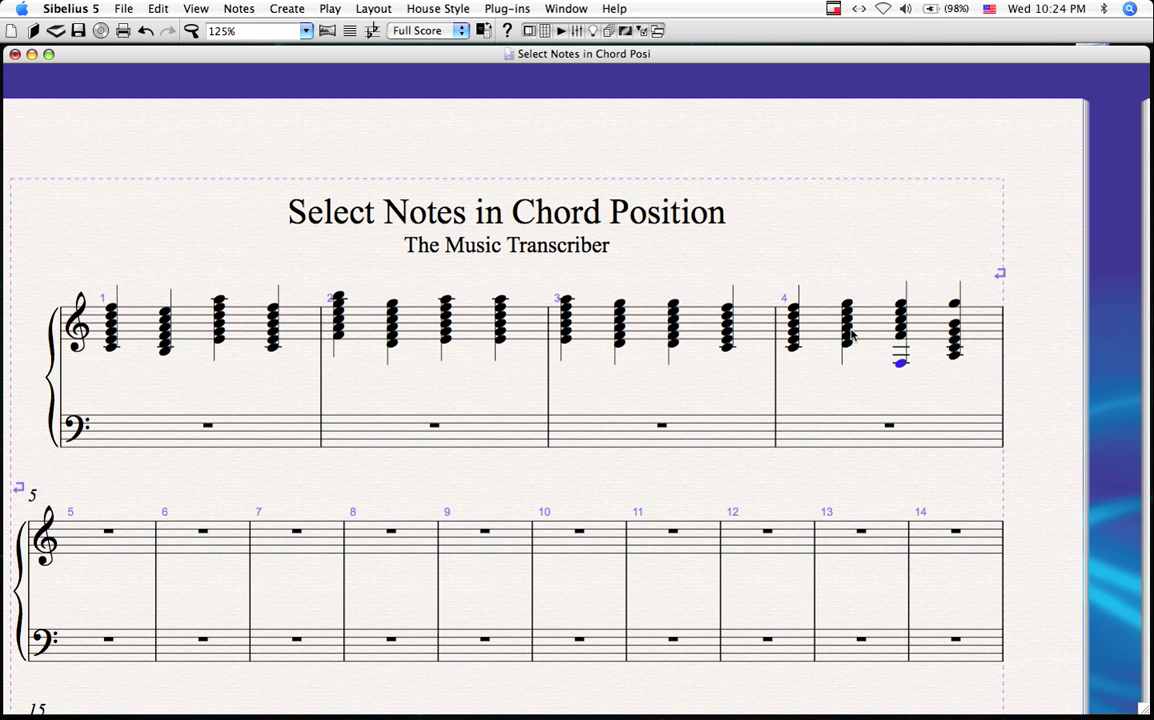
left_click_drag(846, 307, 825, 272)
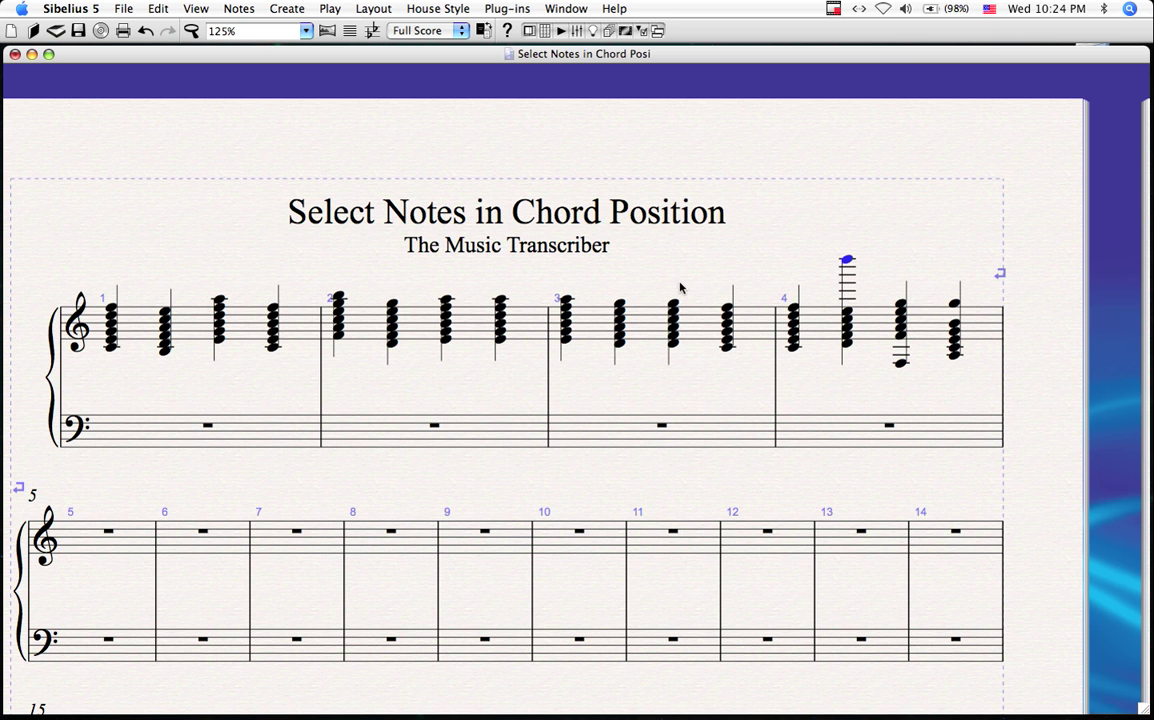
Step: Select treble bars 1–4 and launch the Select Notes in Chord Position plug-in
left_click(289, 305)
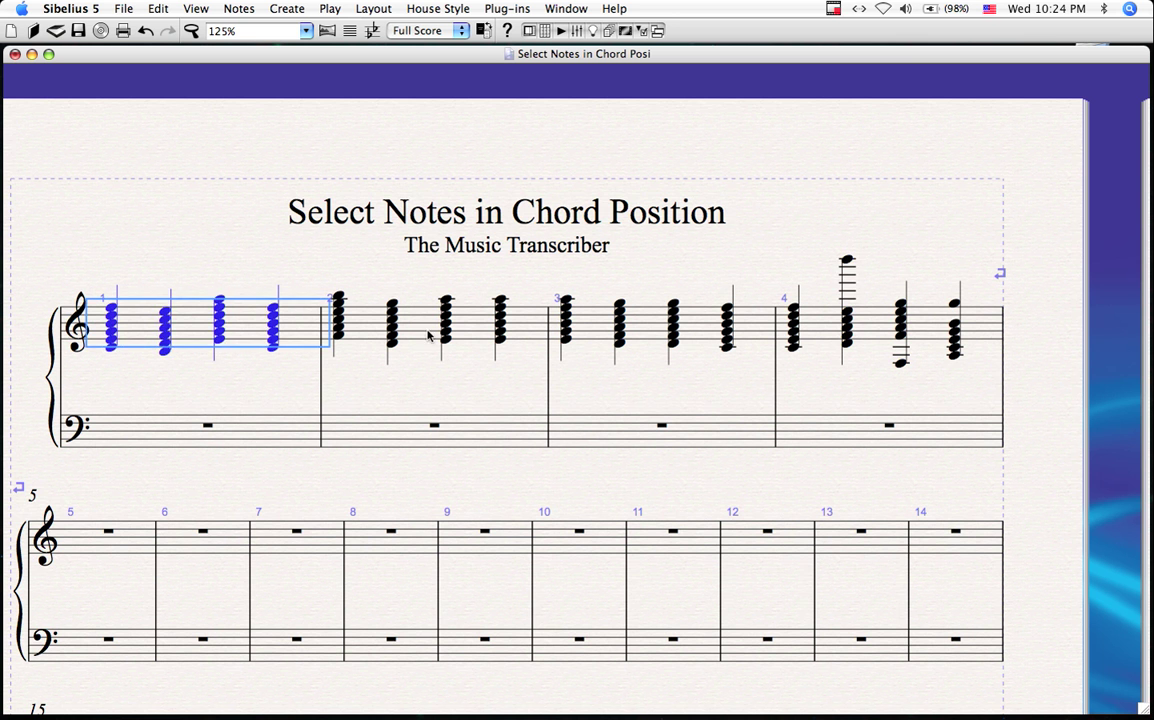
left_click(933, 331, "shift")
left_click(551, 101)
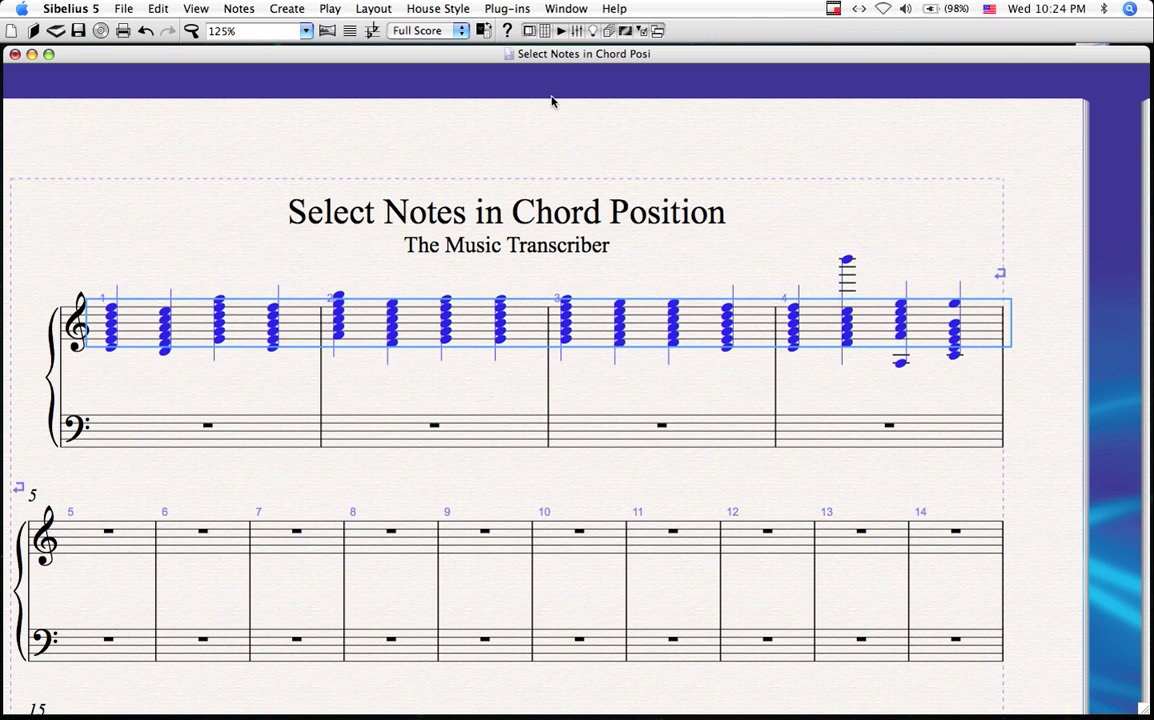
left_click(513, 10)
mouse_move(560, 134)
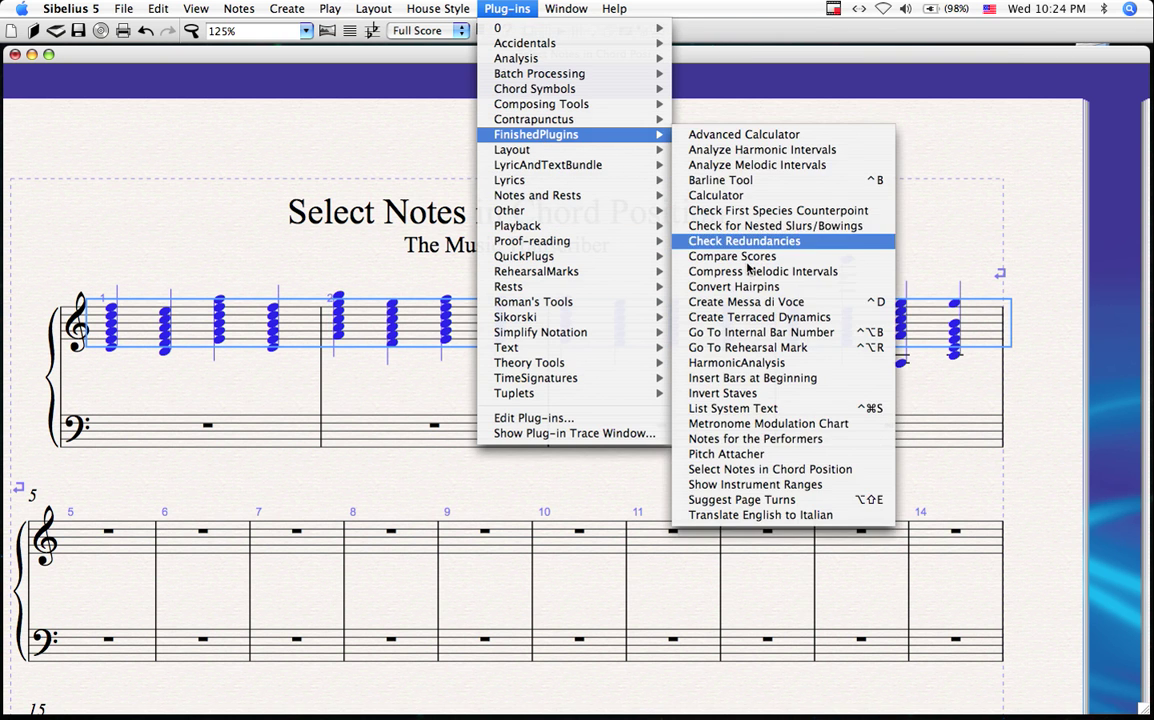
left_click(733, 474)
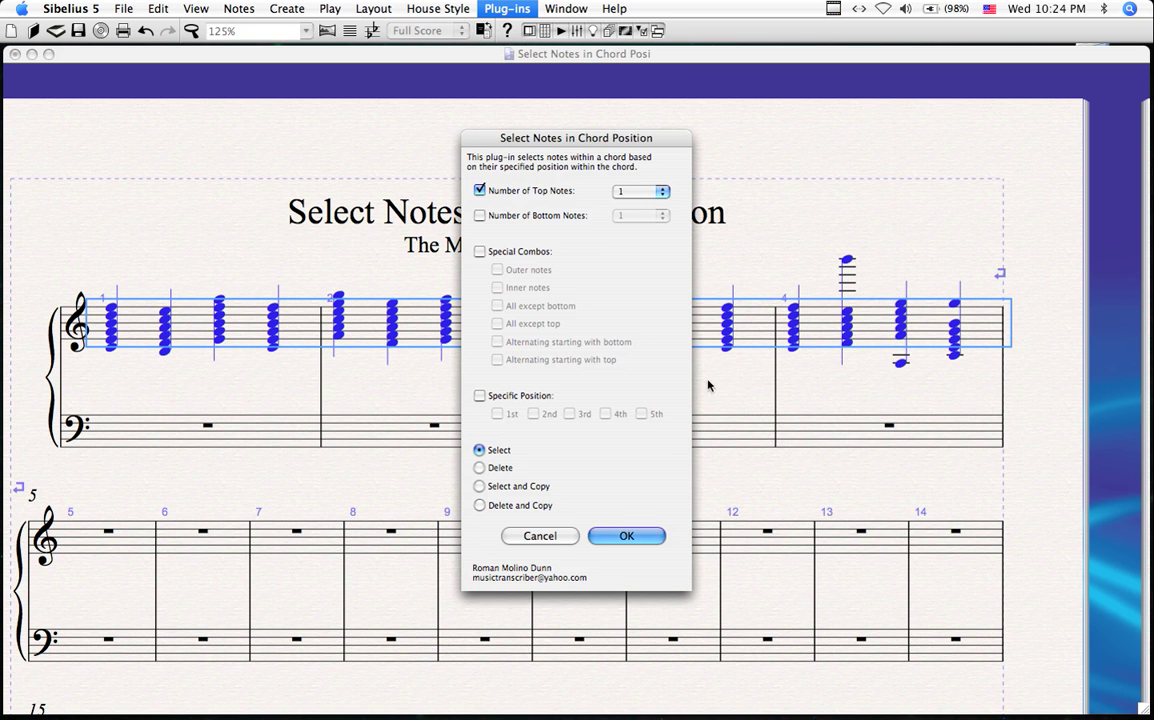
Step: Untick Top Notes, enable Special Combos, and run it with alternating notes from the bottom
left_click(479, 190)
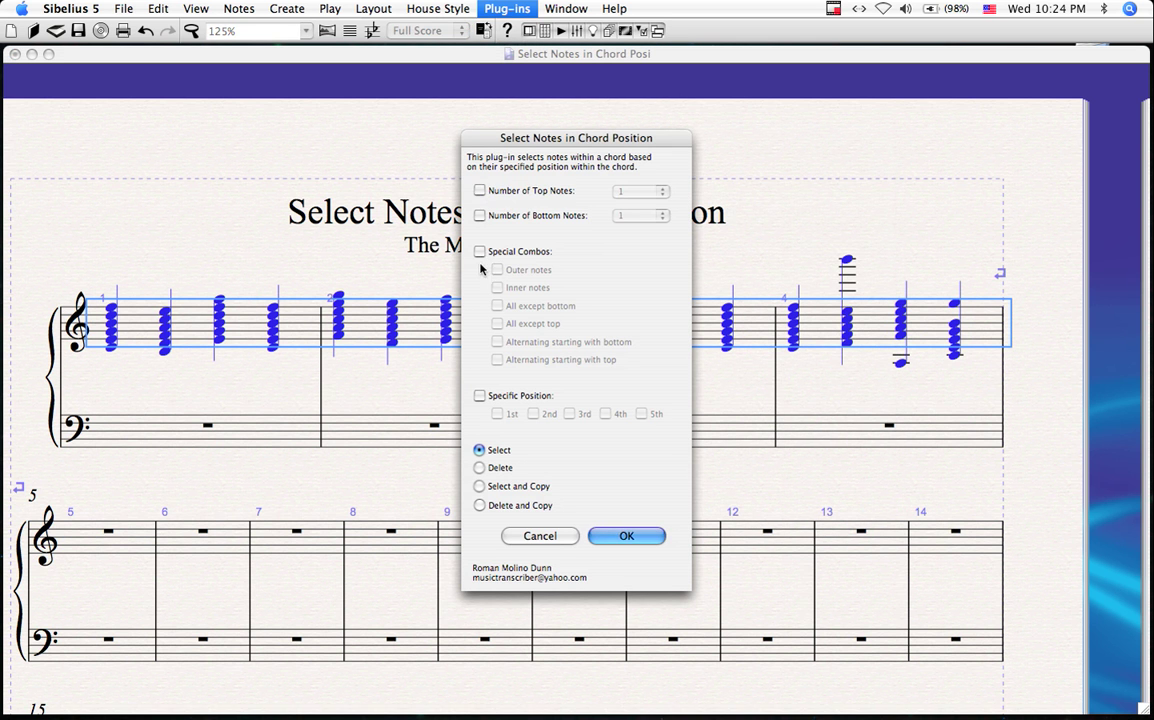
left_click(479, 251)
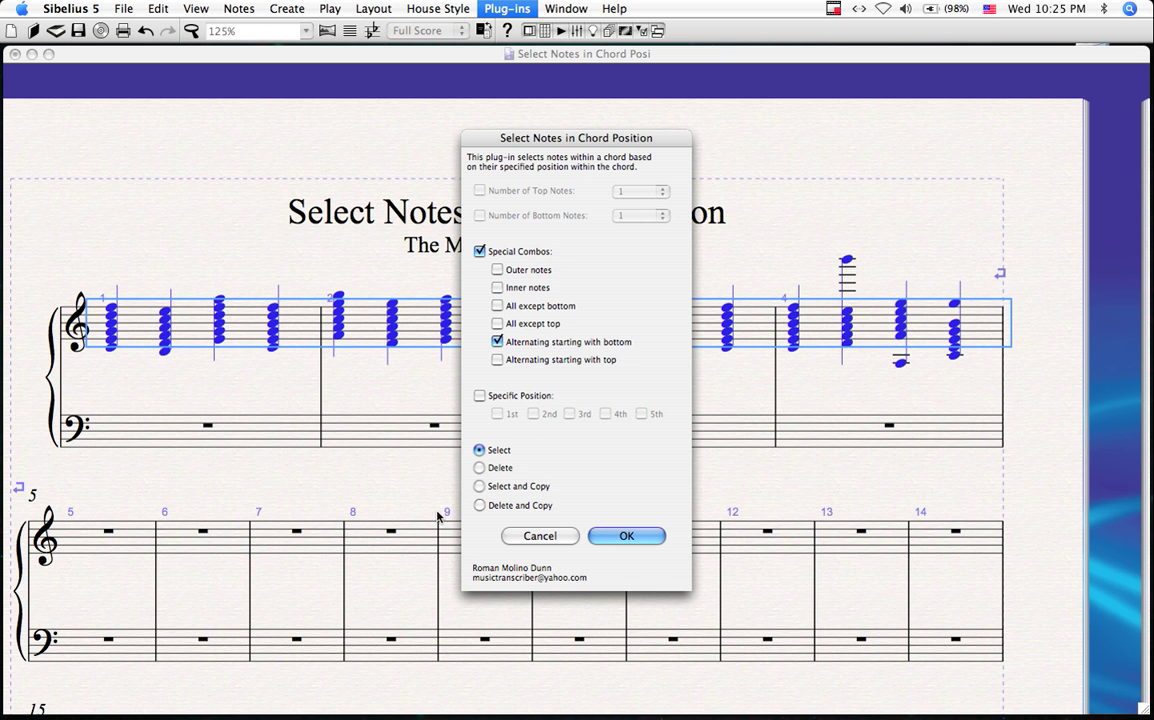
left_click(627, 537)
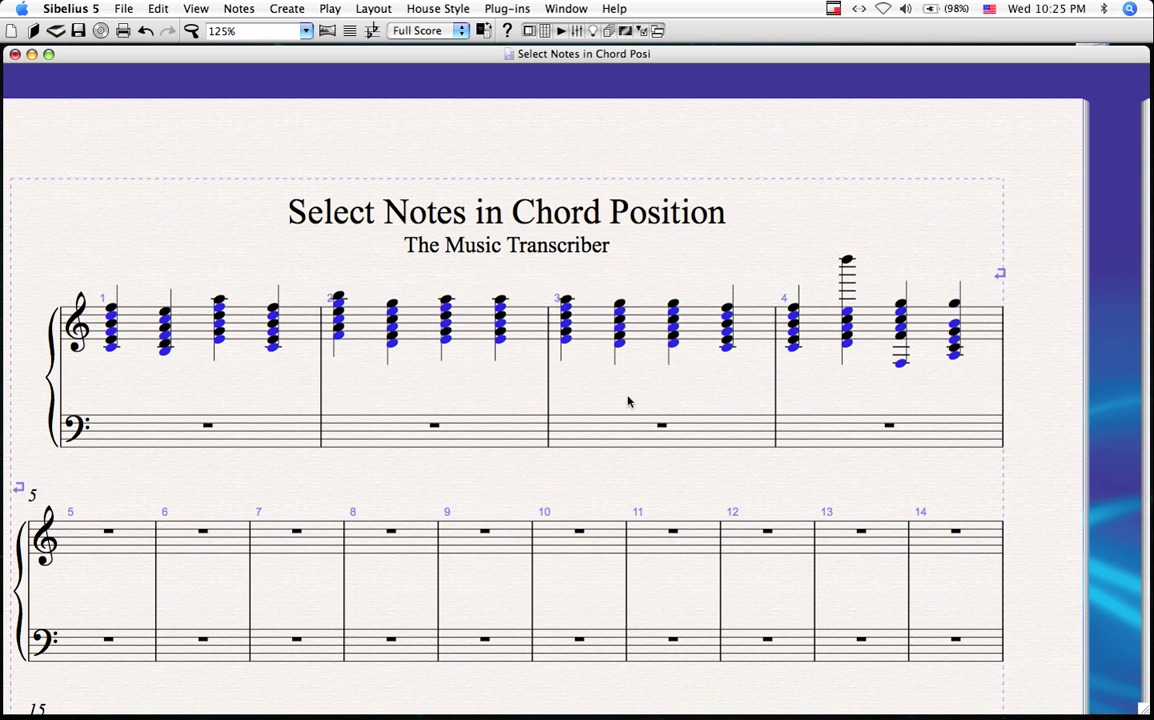
Step: Select the first system's whole treble staff and launch Select Notes in Chord Position again
double_click(301, 329)
left_click(503, 12)
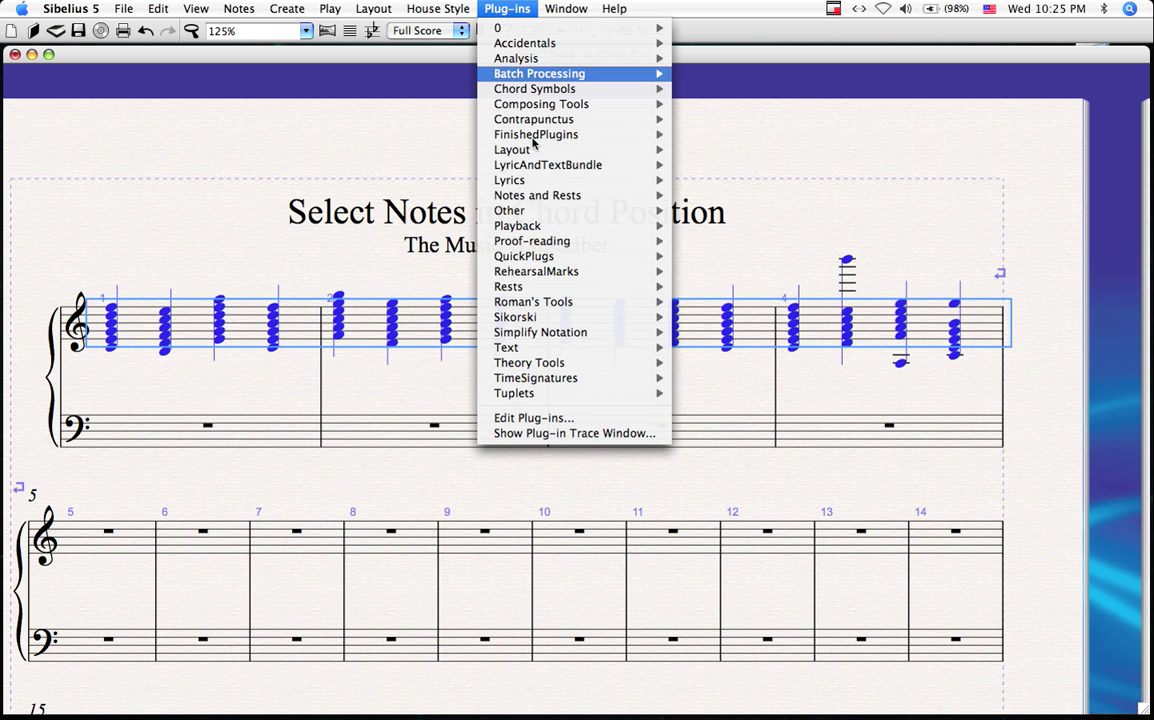
mouse_move(560, 134)
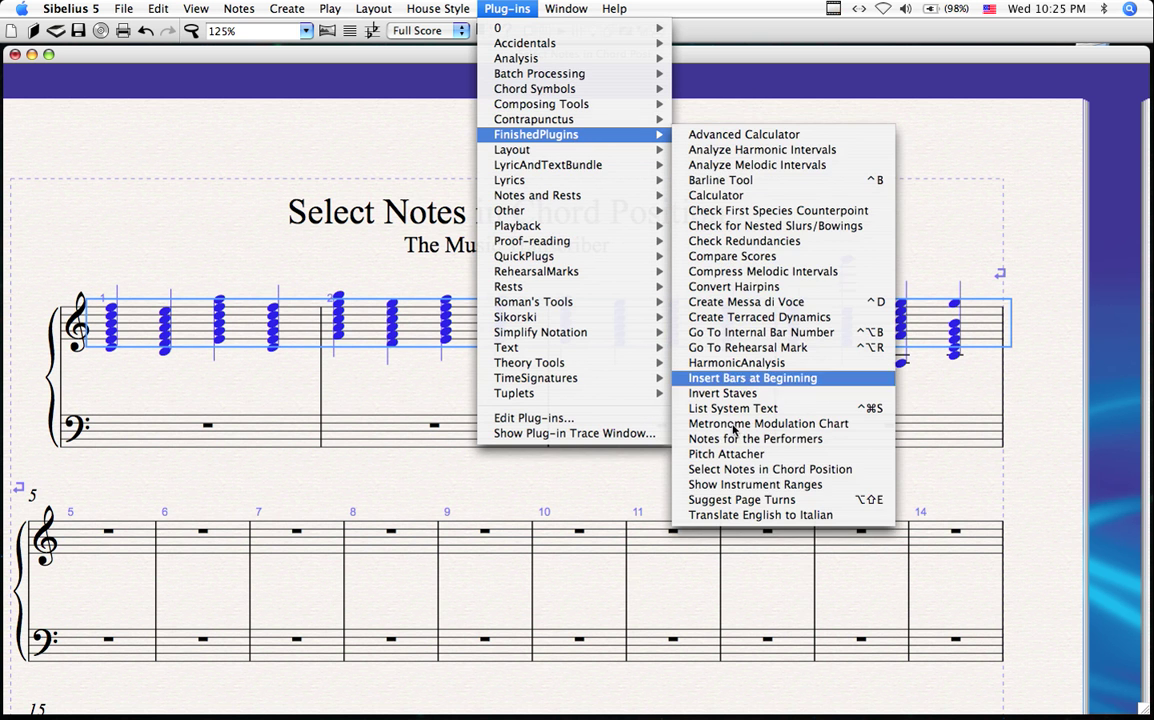
left_click(760, 469)
Step: Run it with Special Combos 'Alternating starting with top', then clear the selection
left_click(480, 252)
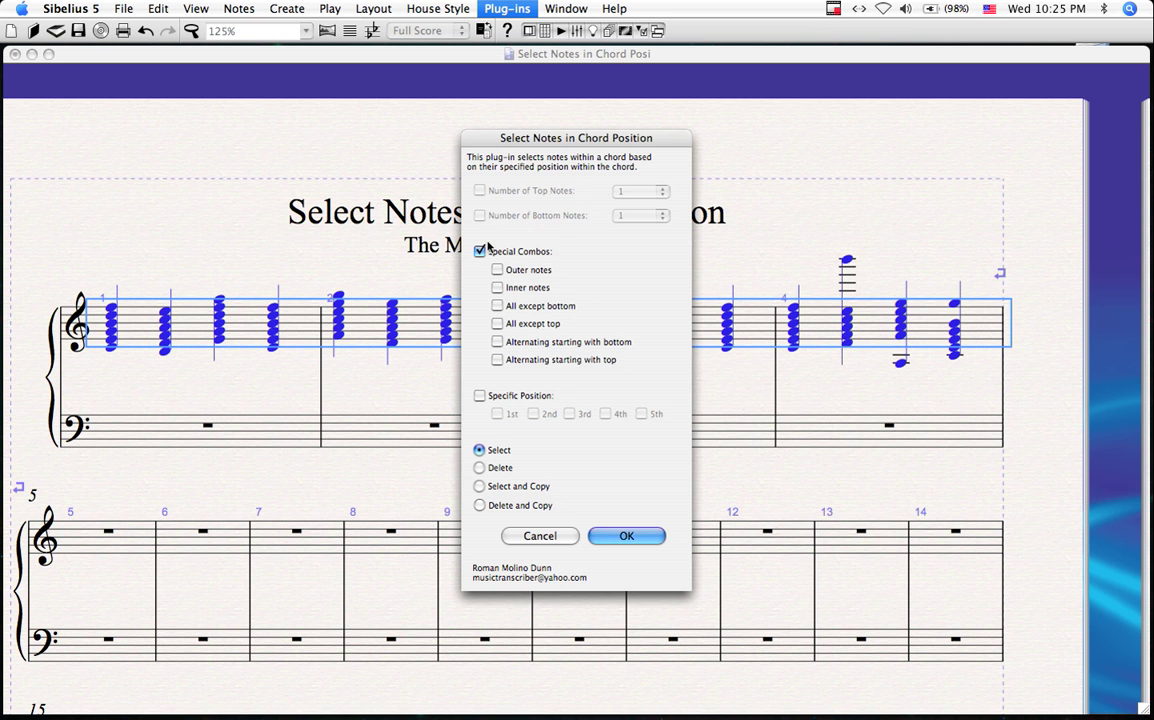
left_click(497, 360)
left_click(630, 537)
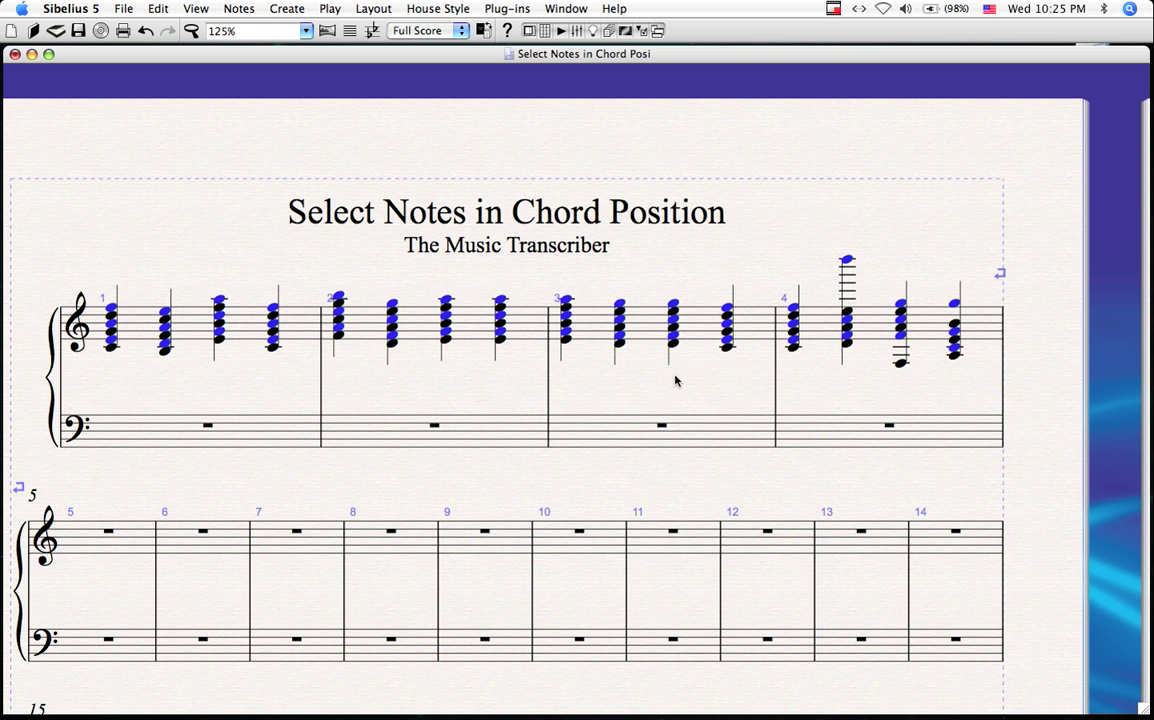
left_click_drag(675, 381, 668, 392)
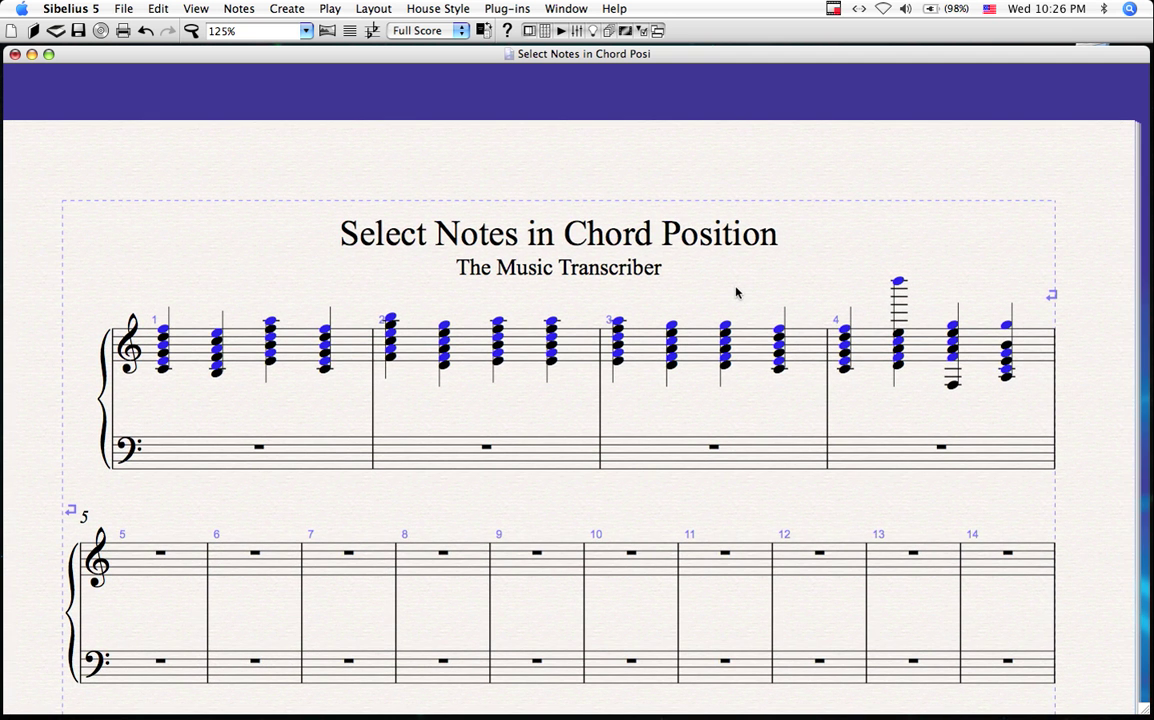
key("Escape")
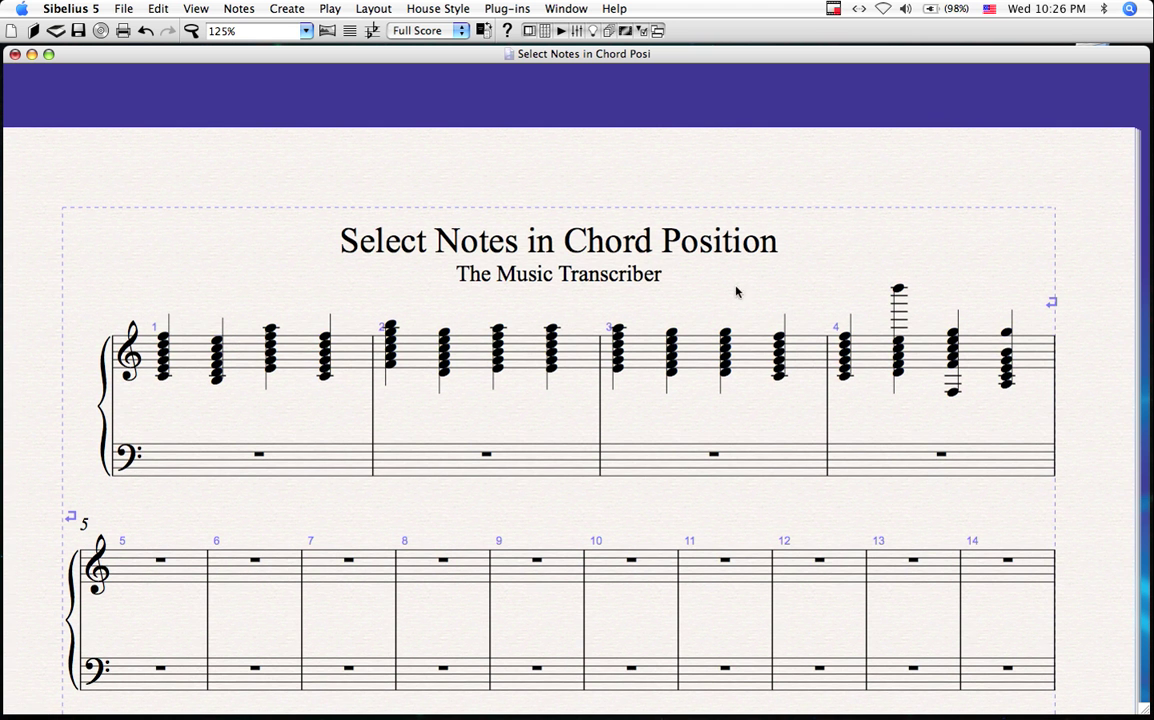
Step: Select treble bars 1–4 and reopen the Select Notes in Chord Position plug-in
left_click(346, 357)
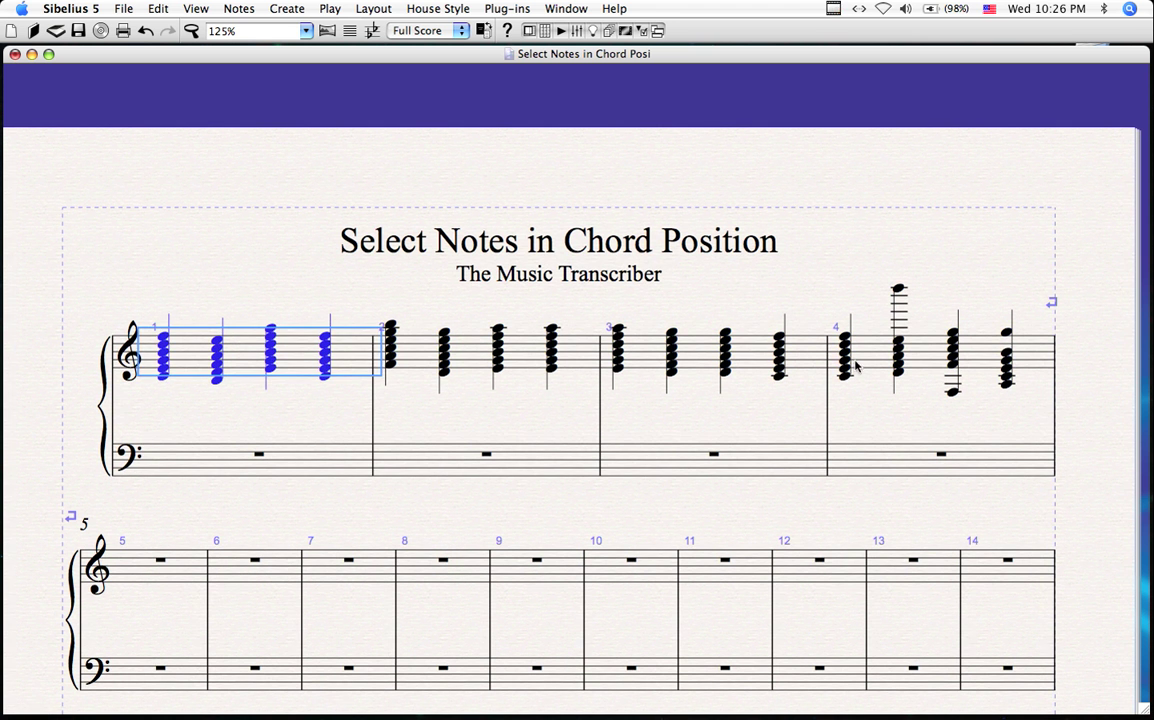
left_click(987, 358, "shift")
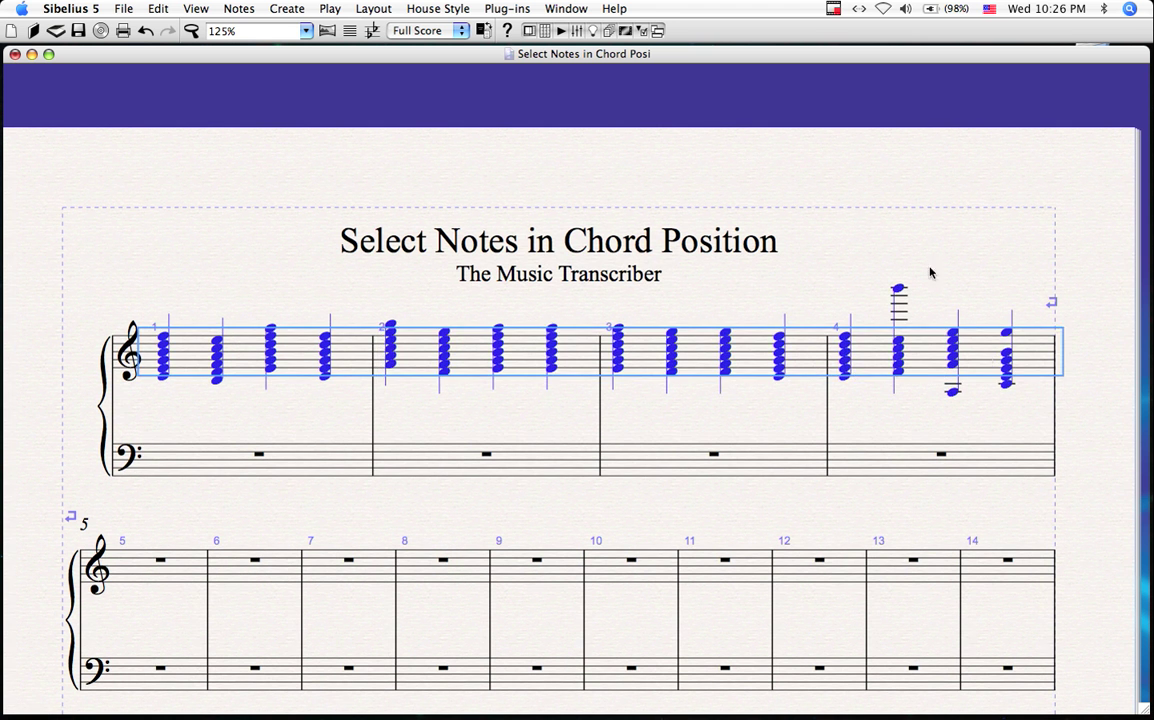
left_click(514, 9)
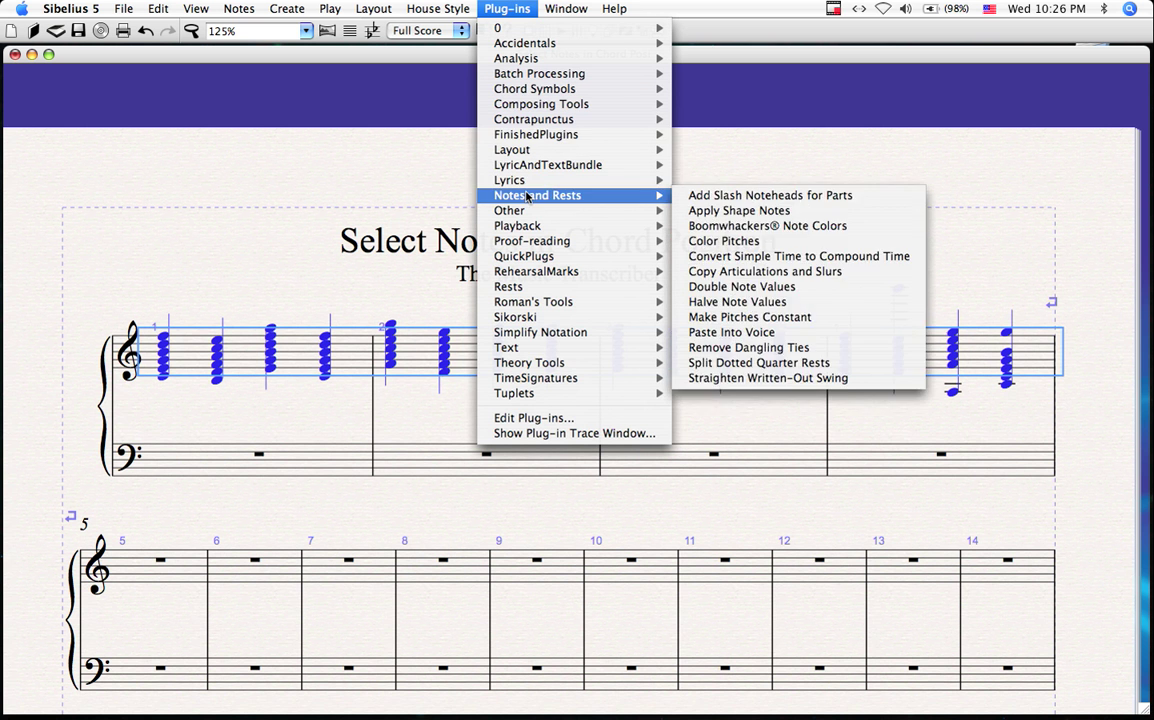
mouse_move(536, 134)
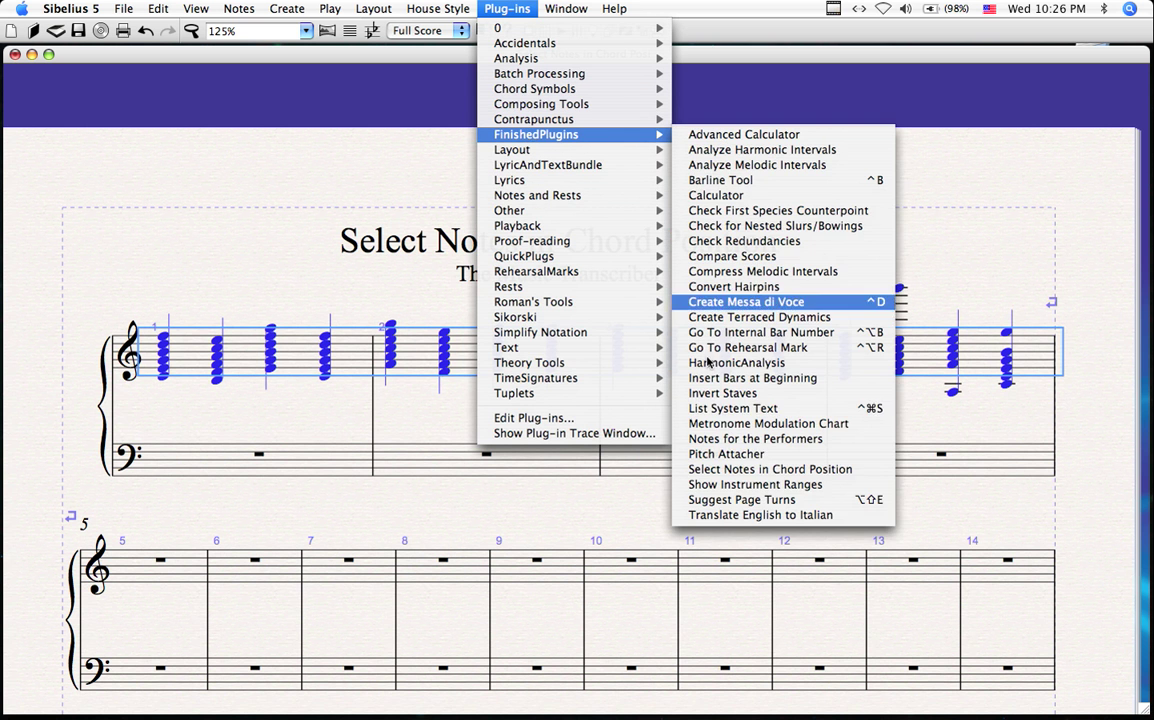
left_click(726, 470)
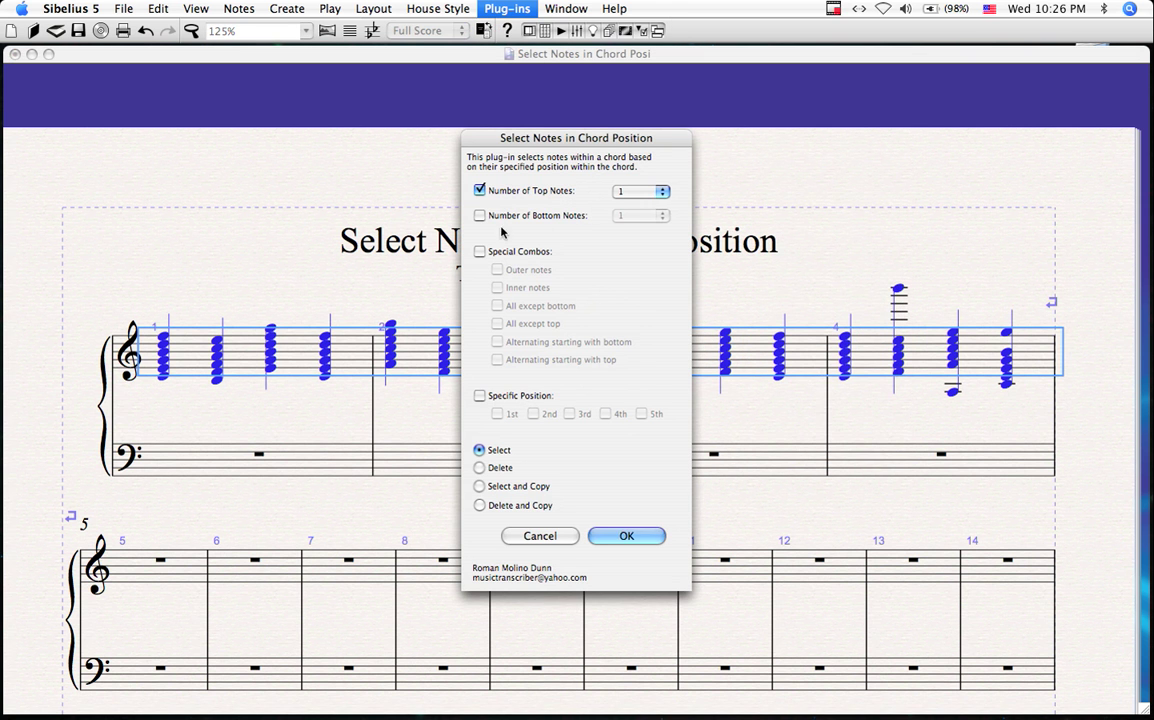
Step: Set Number of Top Notes to 3, then untick it and Specific Position, enabling Special Combos
left_click(479, 395)
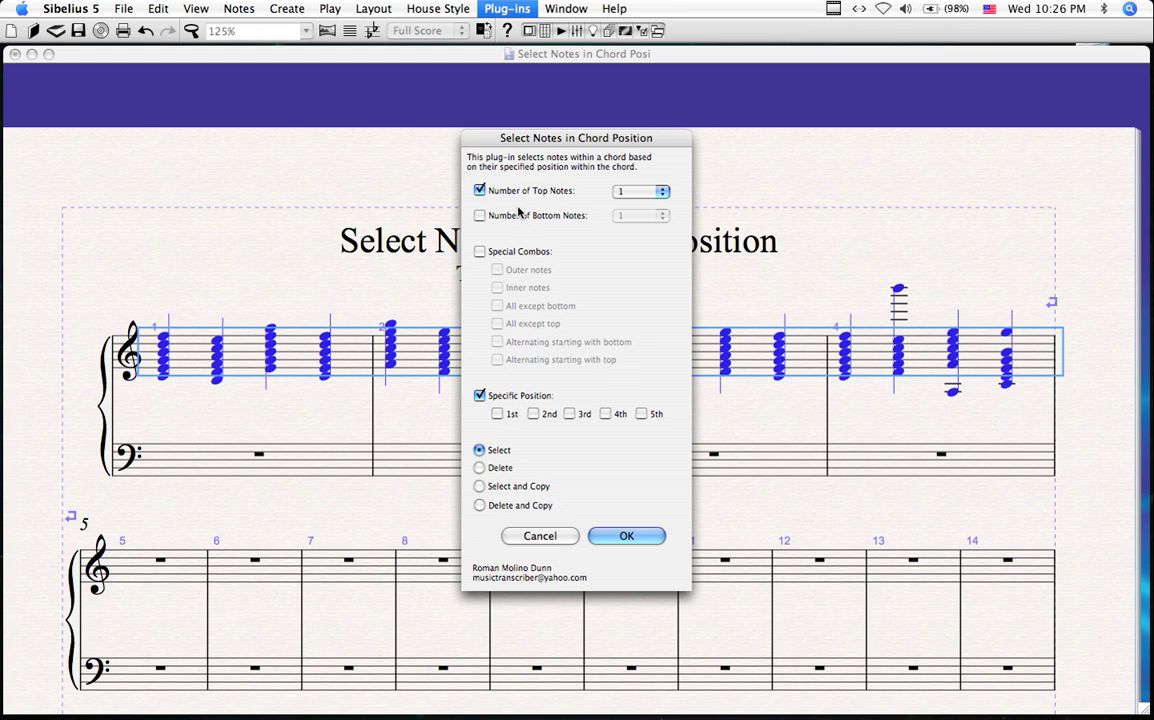
left_click(643, 192)
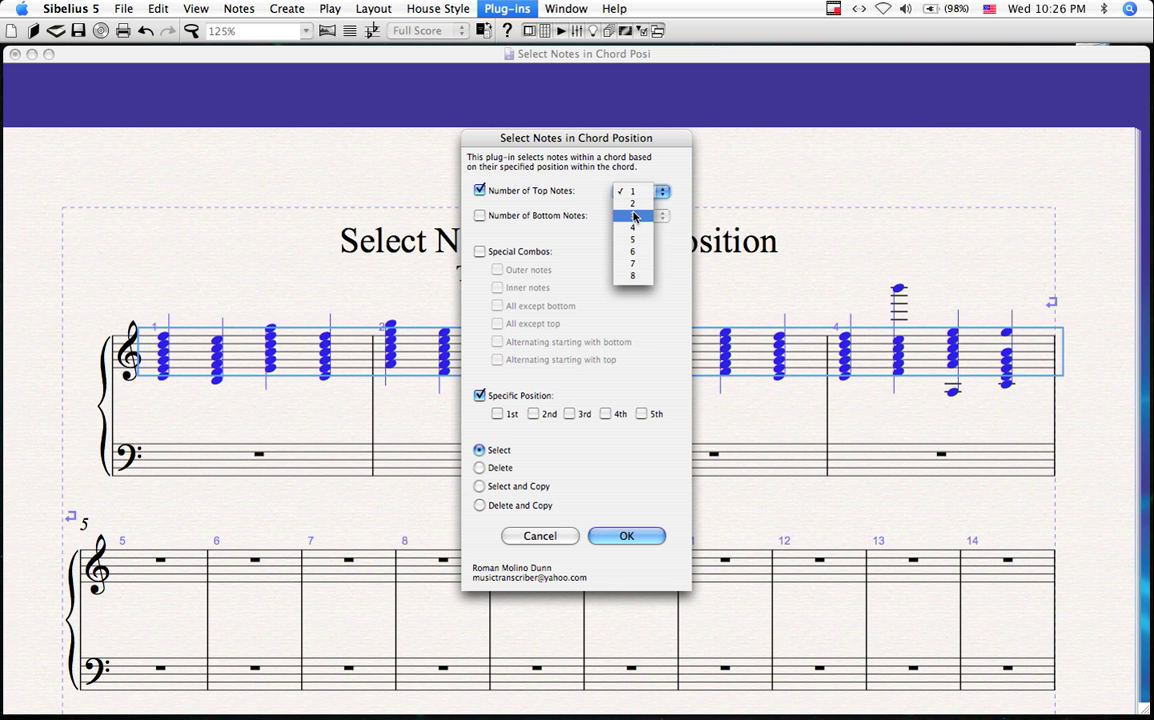
left_click(630, 215)
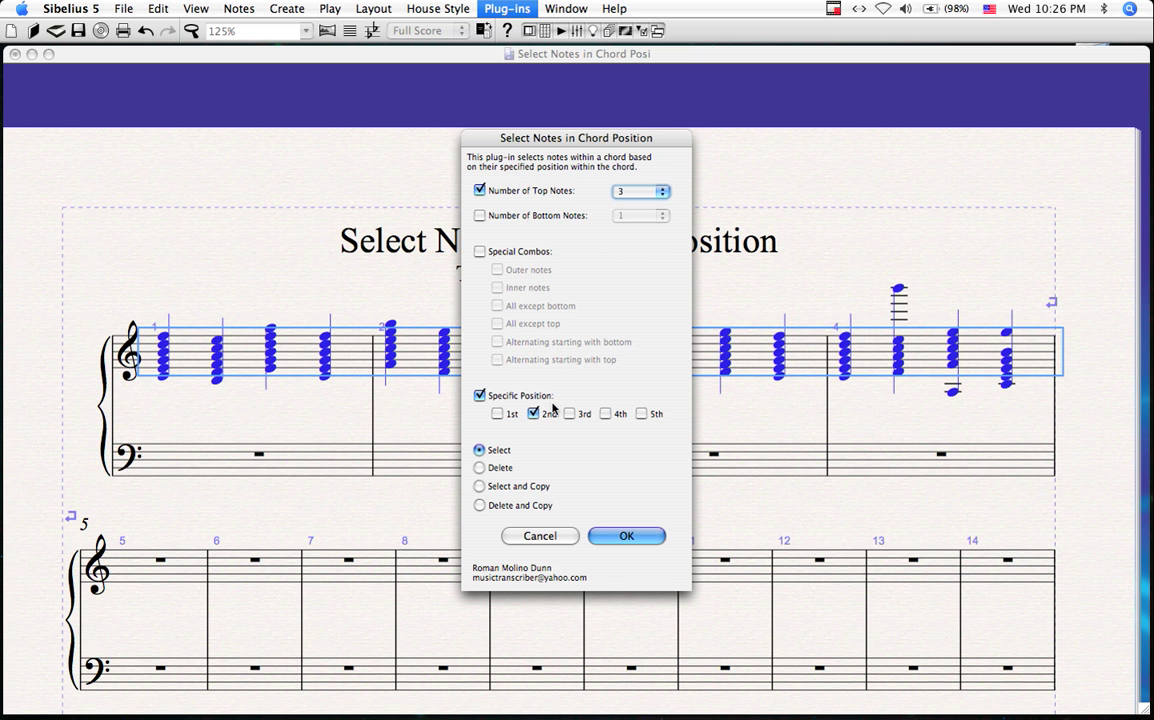
left_click(480, 191)
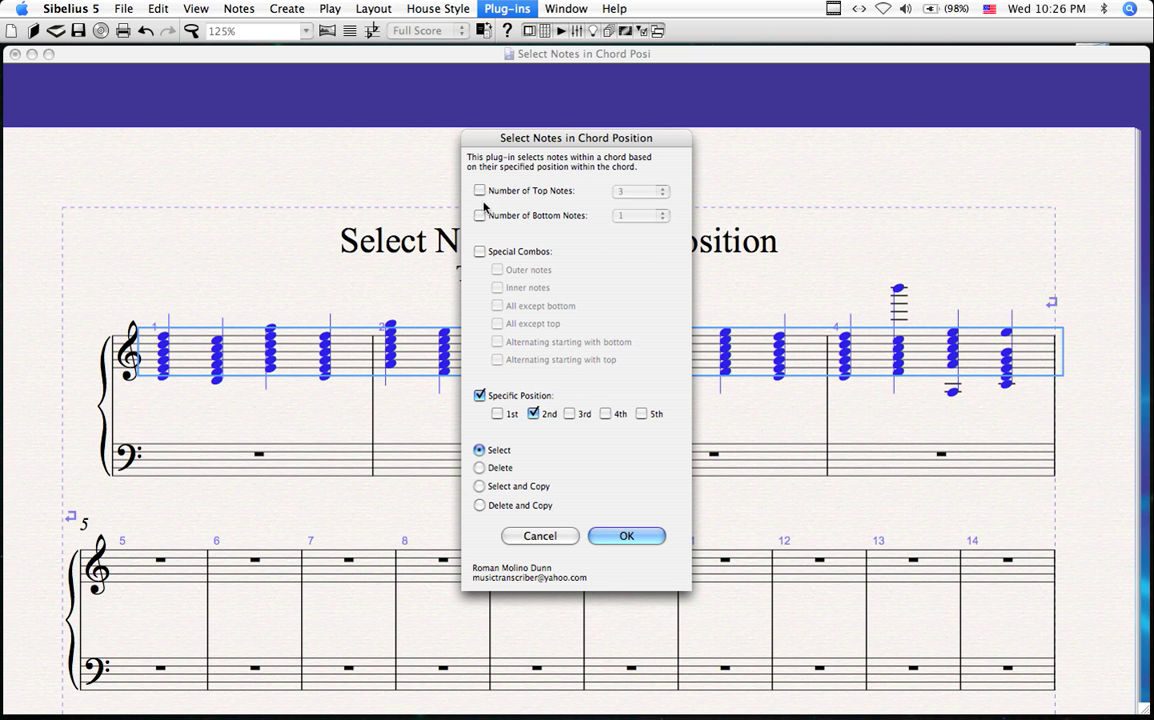
left_click(480, 395)
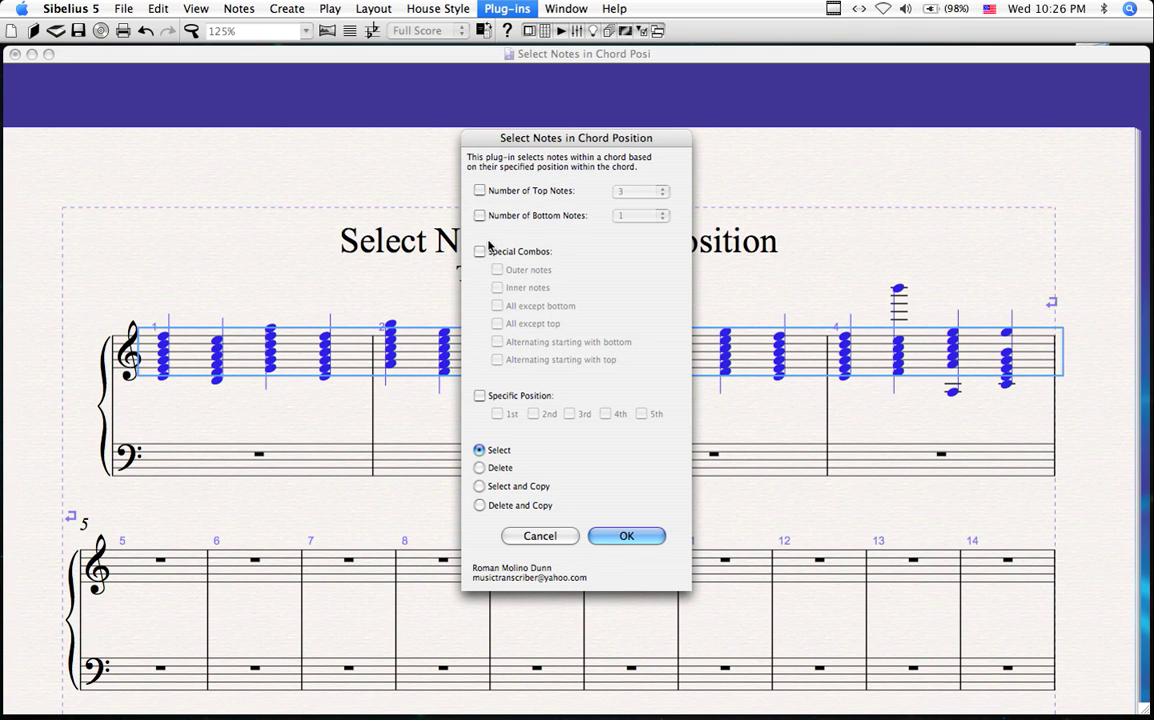
left_click(480, 251)
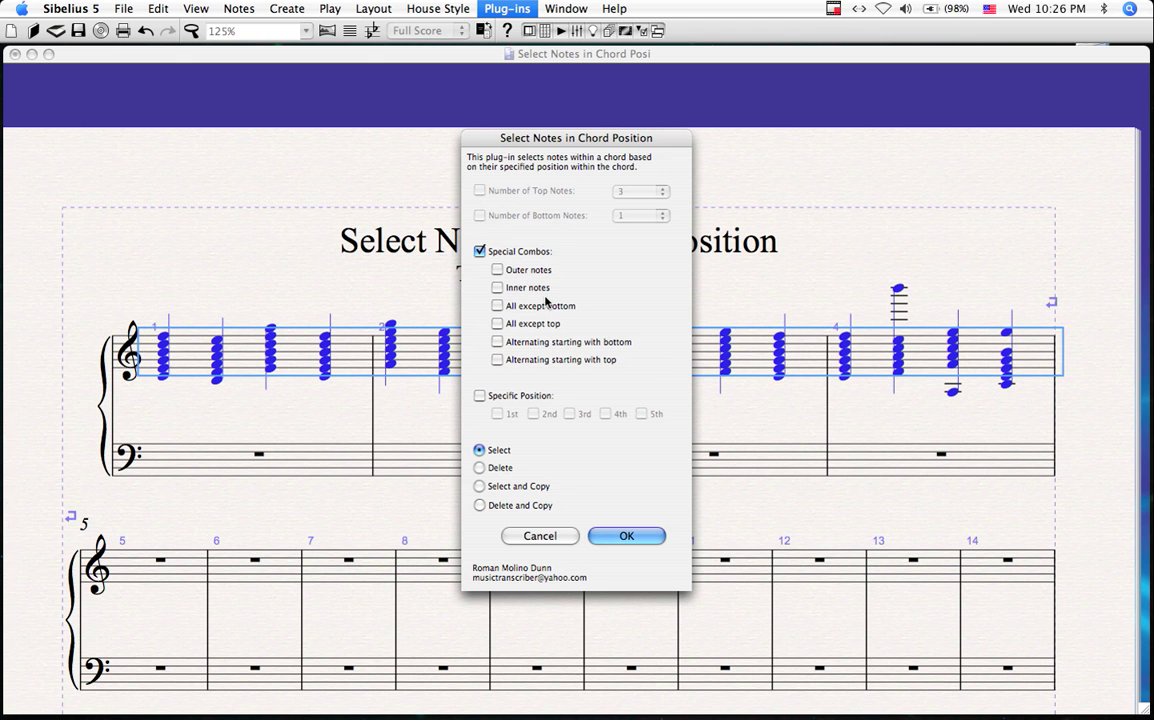
left_click(480, 251)
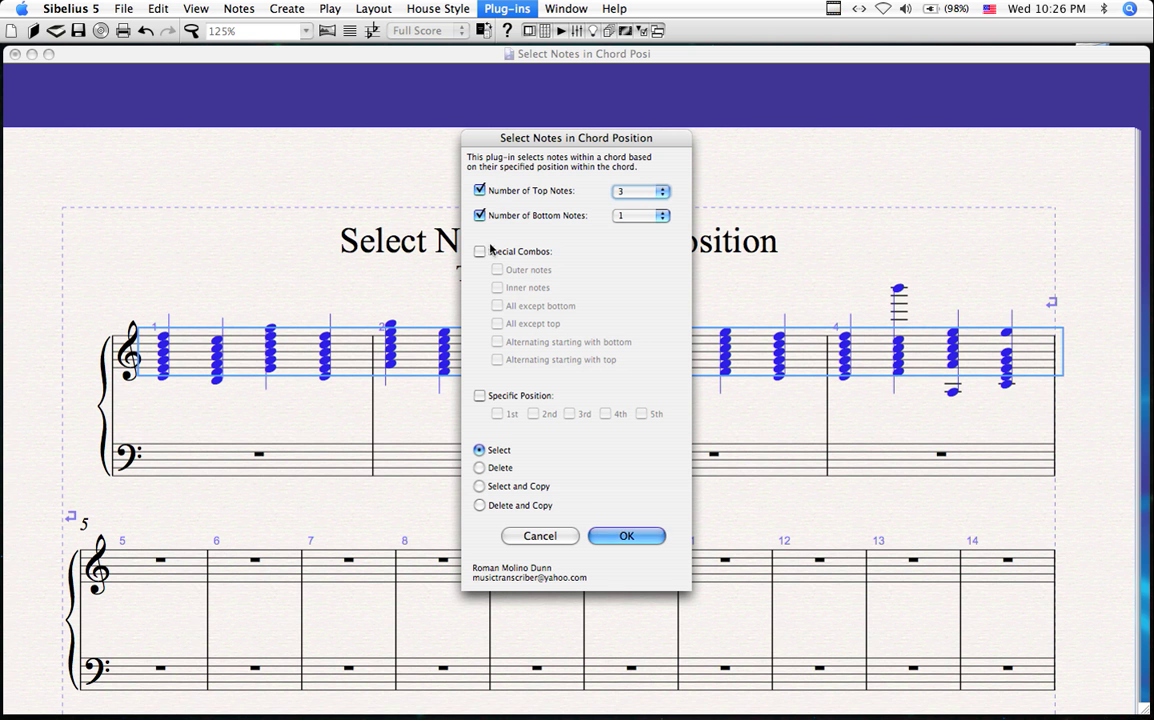
left_click(480, 395)
left_click(480, 191)
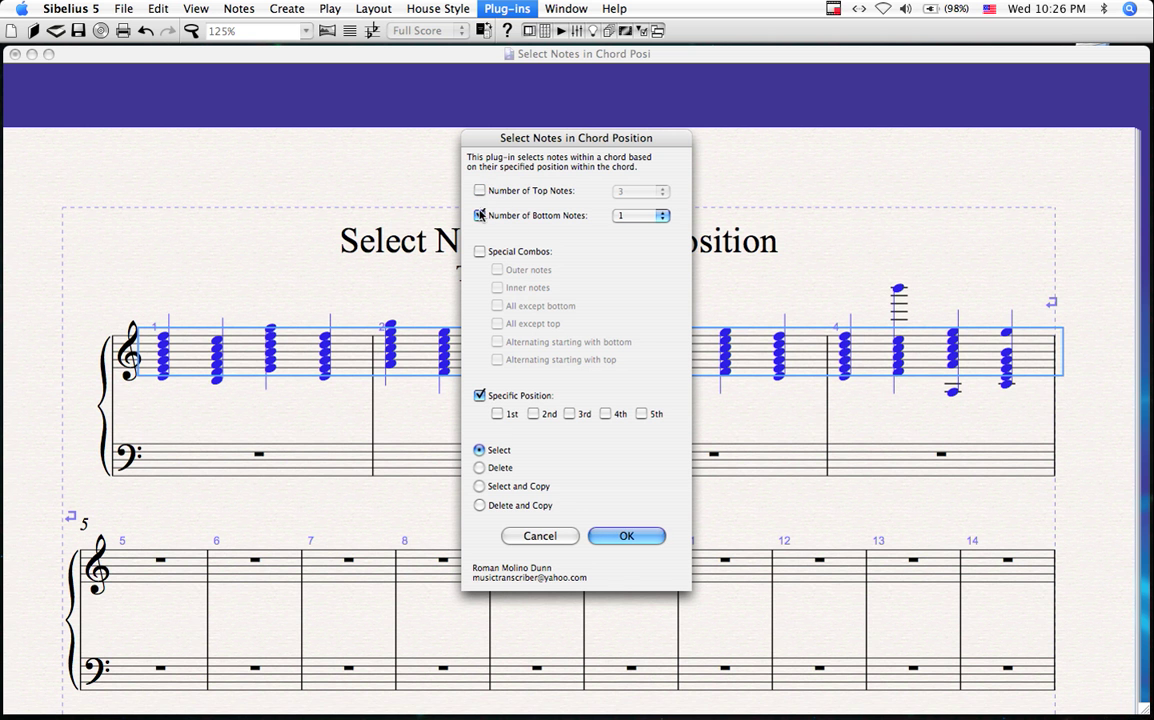
left_click(480, 215)
left_click(479, 396)
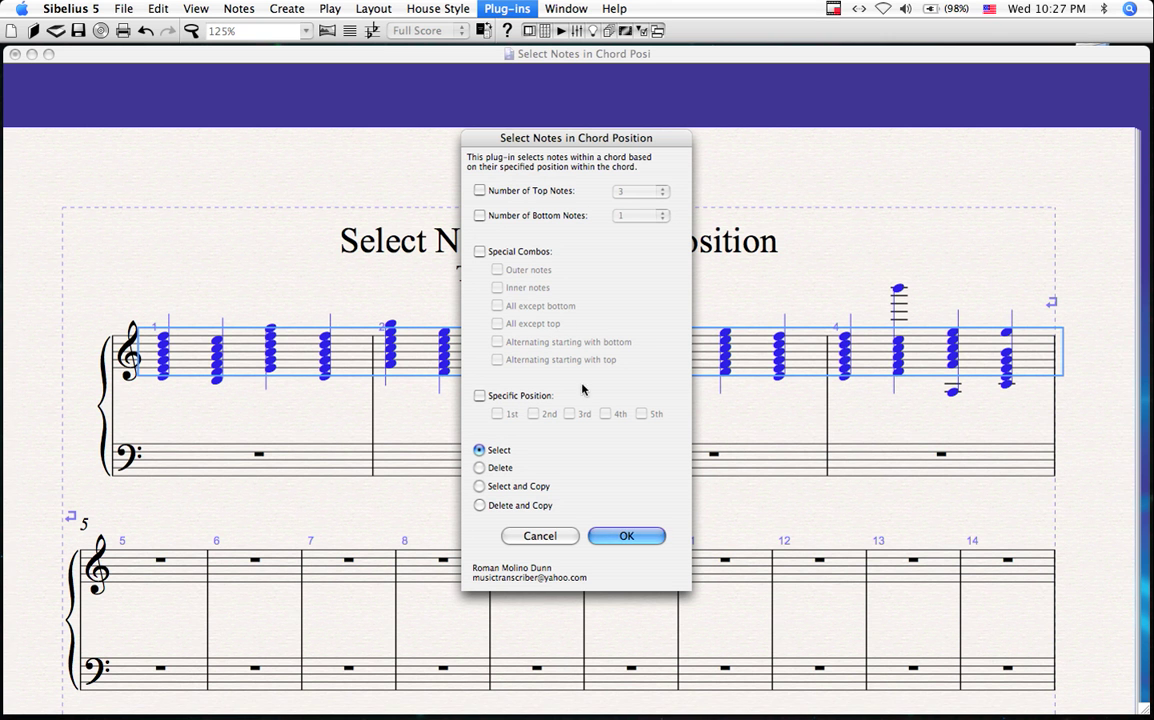
Step: Run the plug-in with Specific Position set to the 3rd note of each chord
left_click(479, 395)
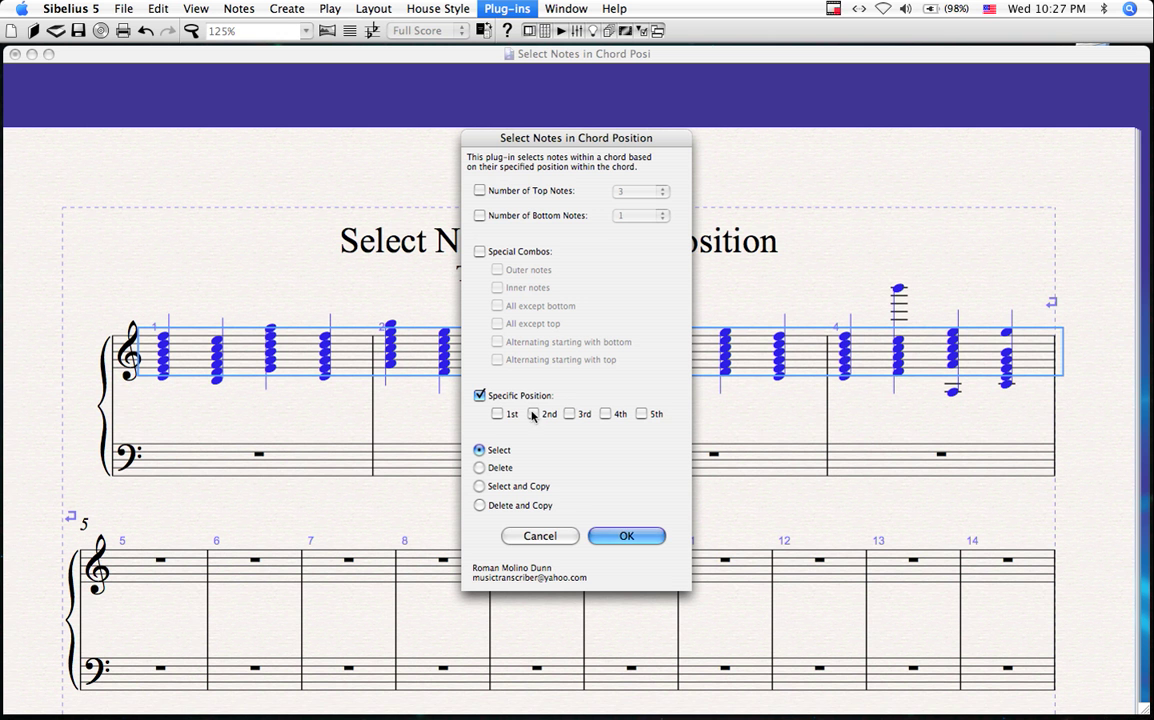
left_click(569, 414)
left_click(627, 537)
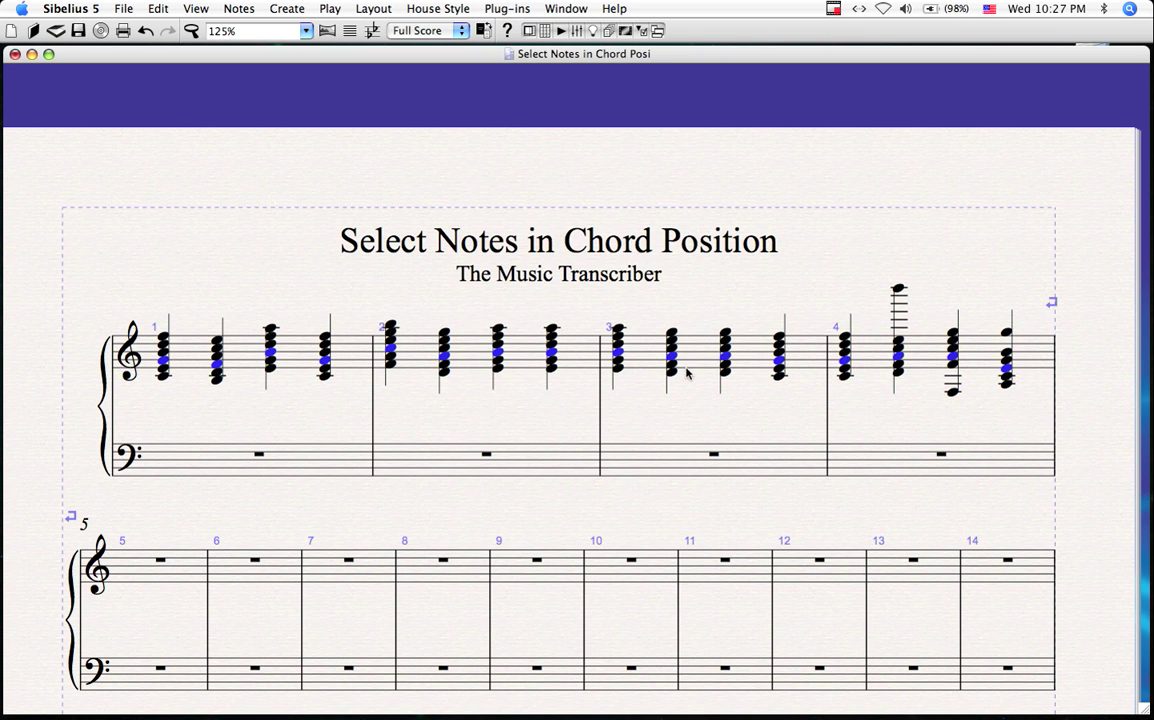
Step: Reselect treble bars 1–4 and launch Select Notes in Chord Position again
left_click(477, 350)
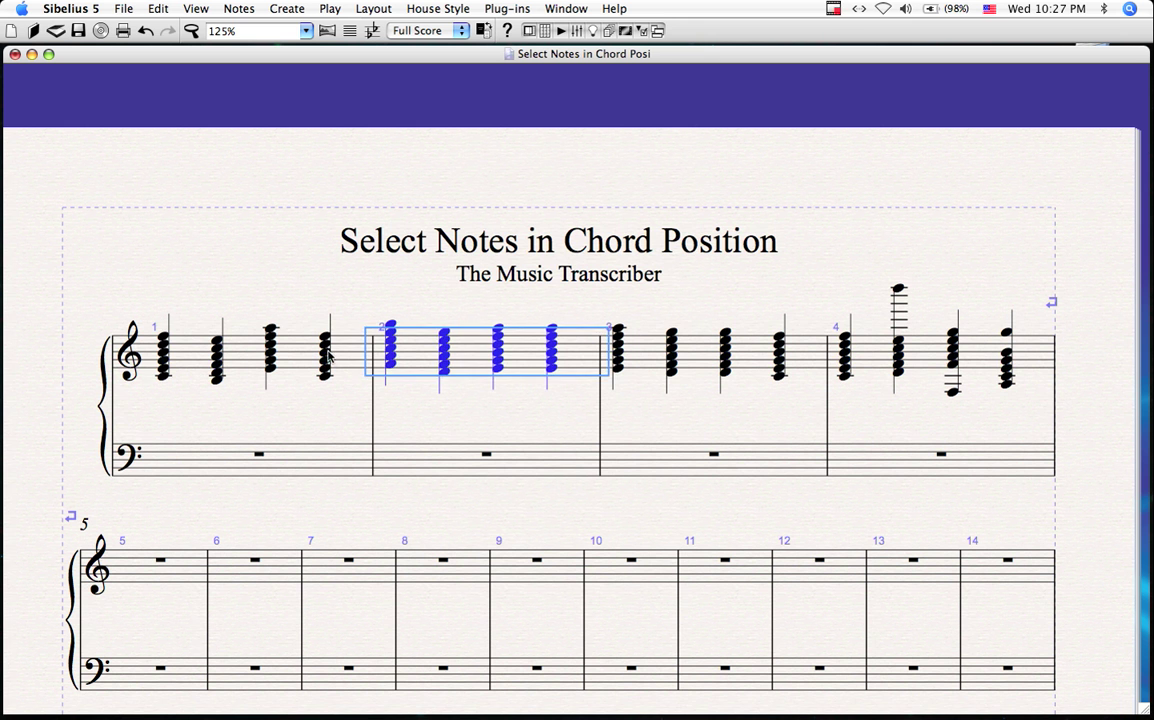
left_click(298, 340)
left_click(901, 368, "shift")
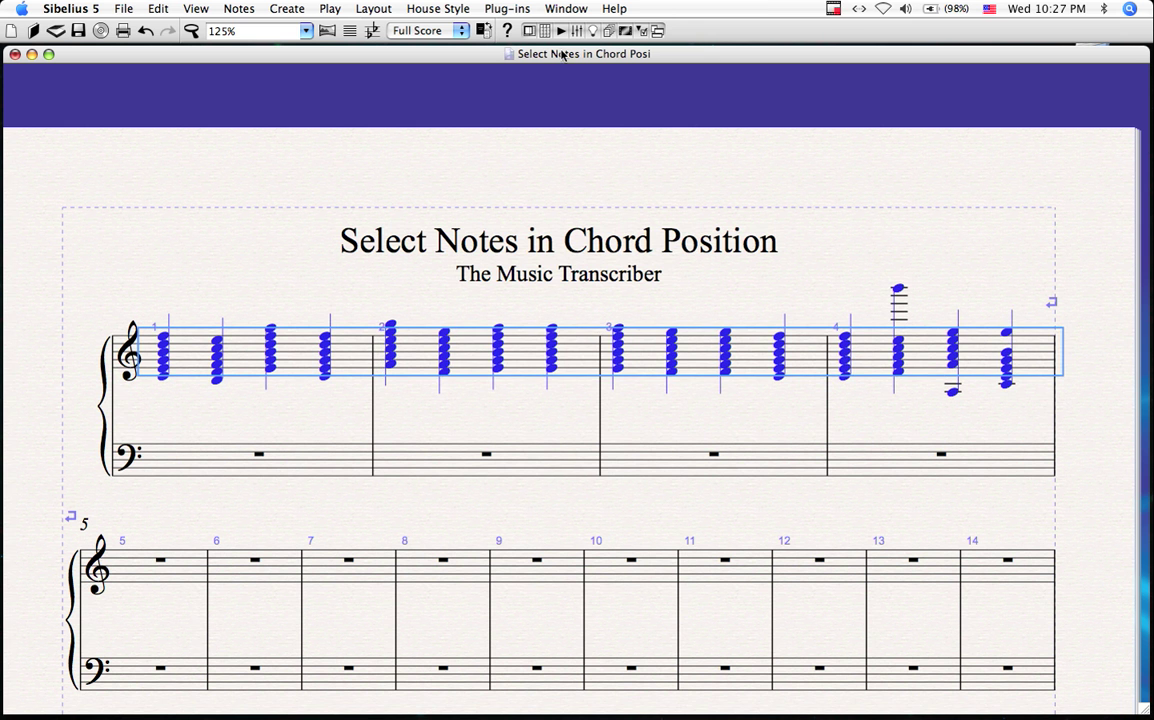
left_click(503, 9)
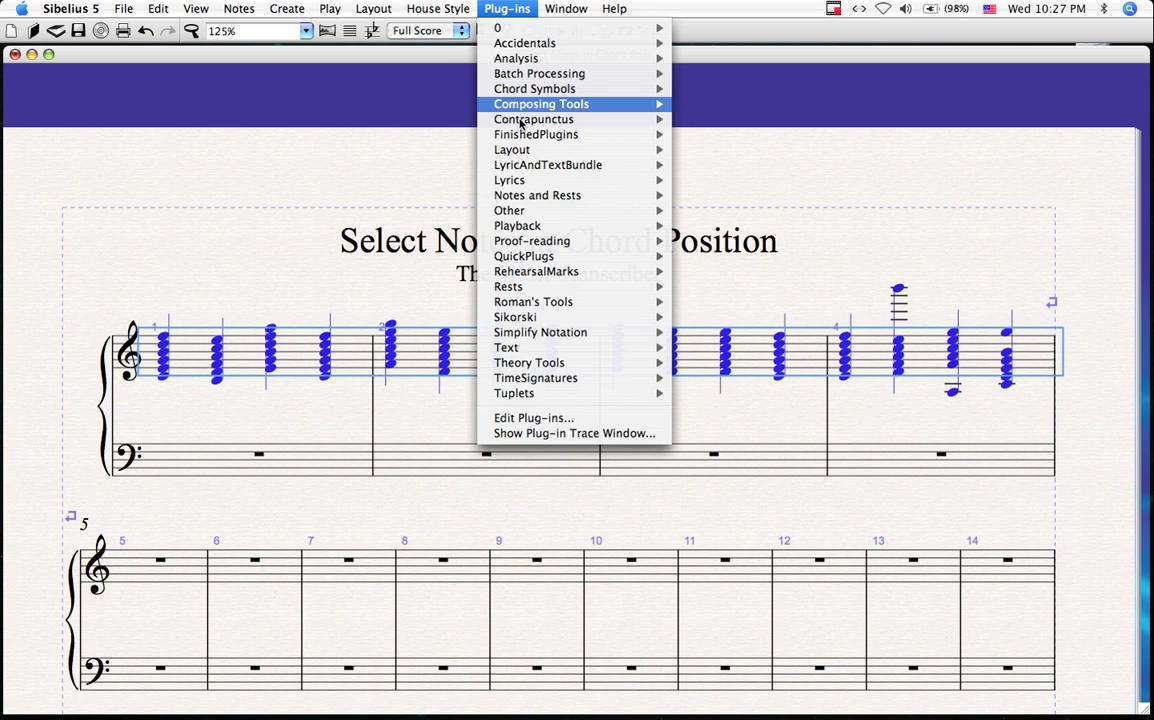
mouse_move(558, 135)
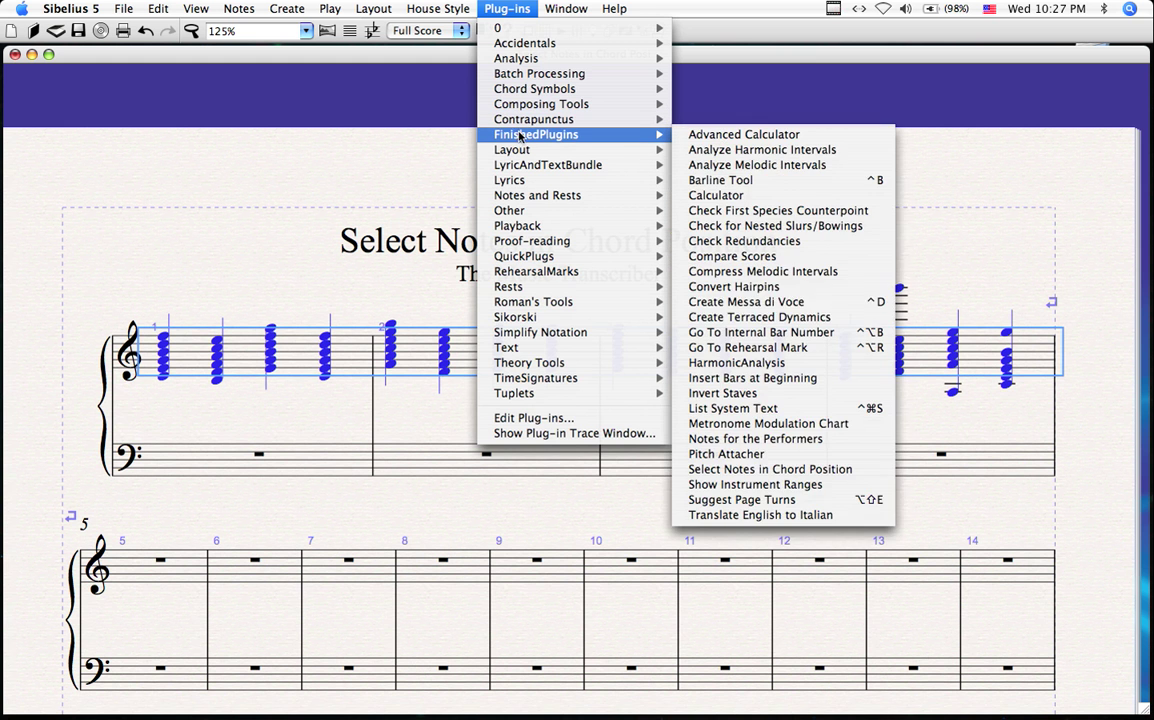
left_click(760, 469)
Step: Run it with Specific Position 2nd and 4th, leaving top and bottom note options off
left_click(479, 396)
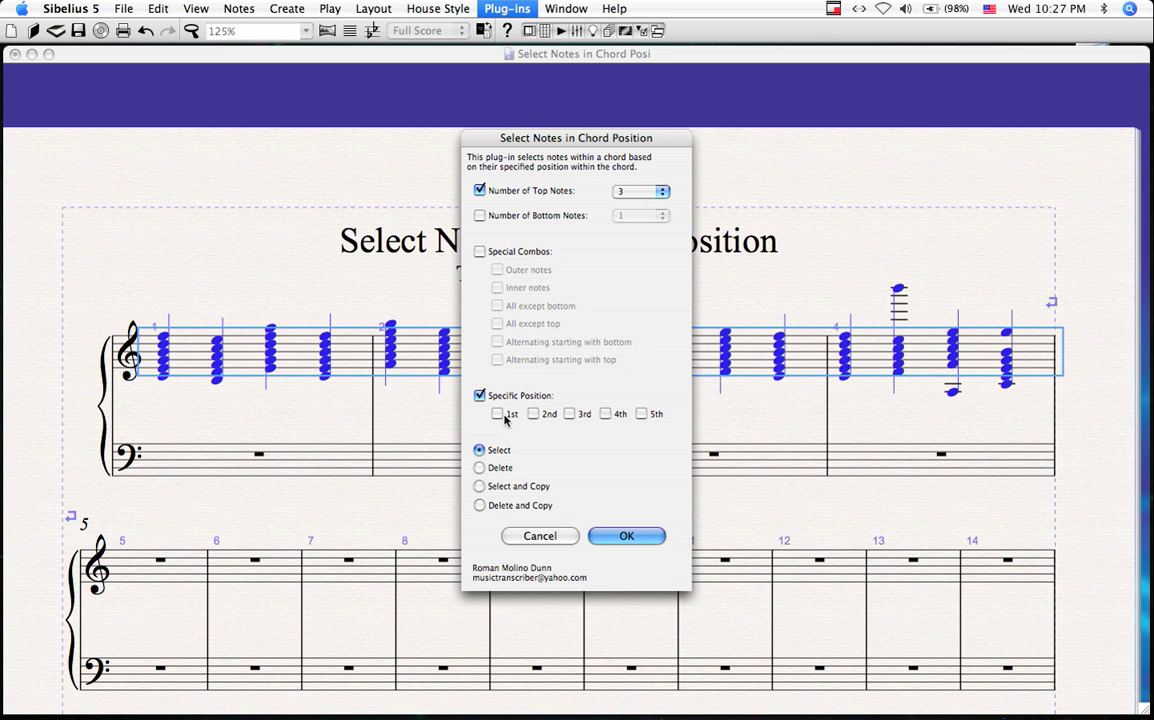
left_click(533, 413)
left_click(605, 413)
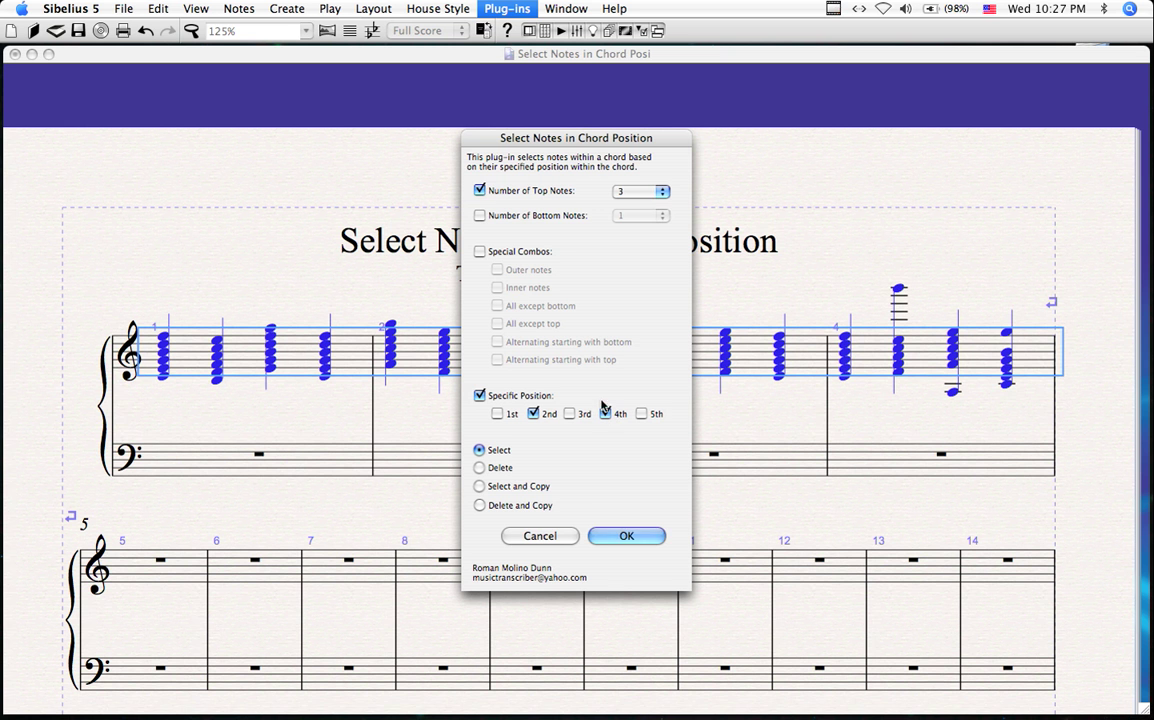
left_click(480, 190)
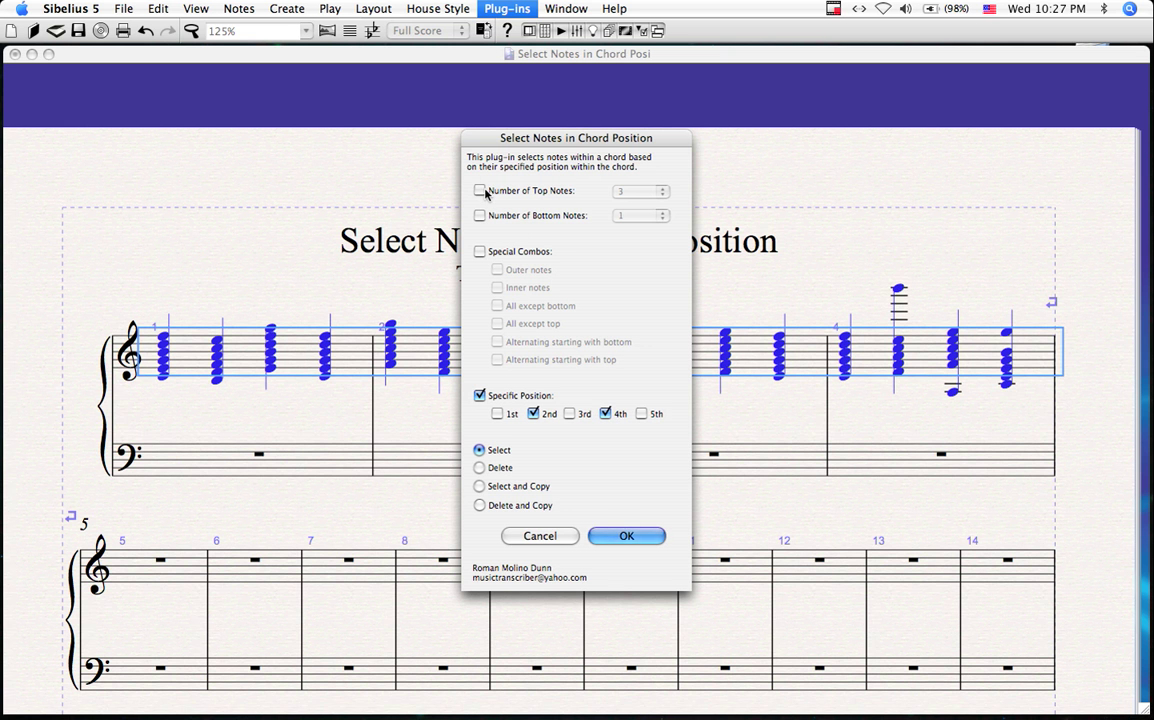
left_click(480, 190)
left_click(480, 190)
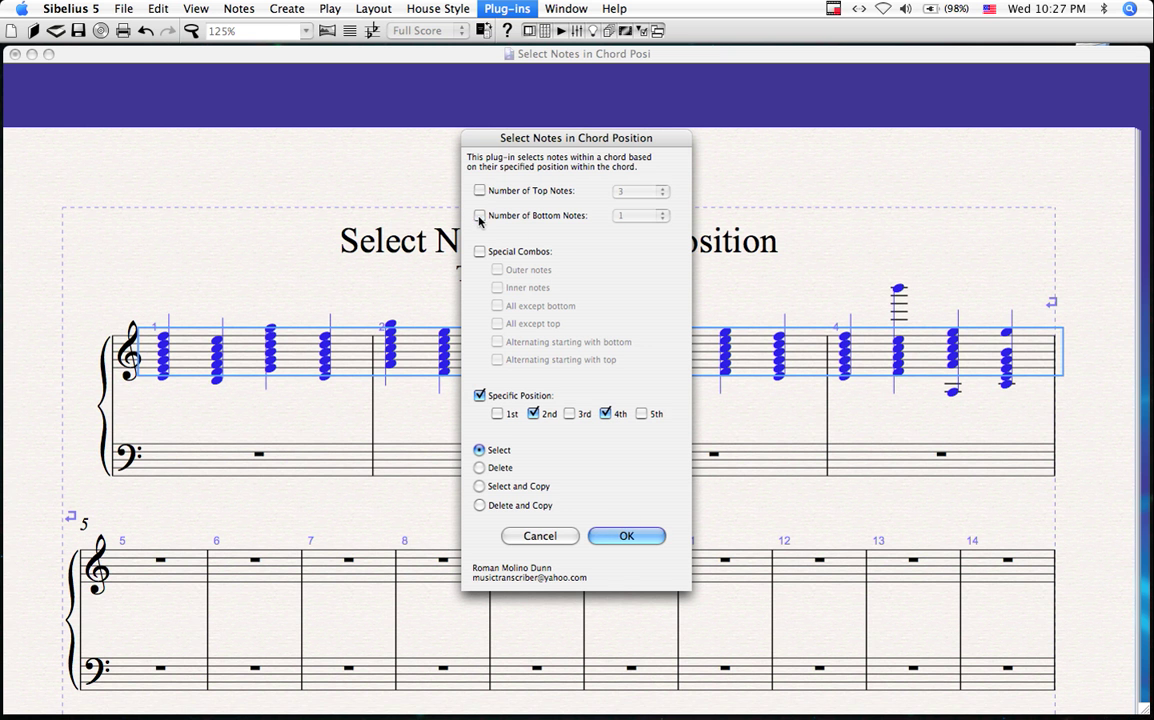
left_click(480, 215)
left_click(480, 215)
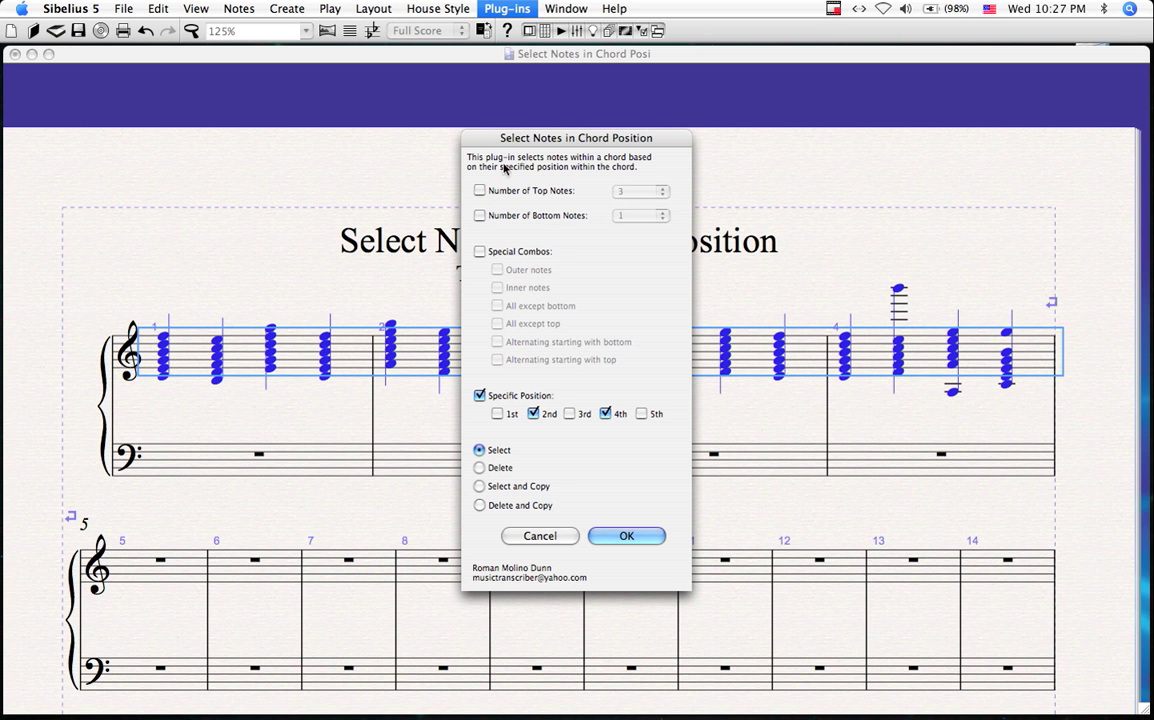
left_click(627, 537)
scroll(686, 505, "up", 3)
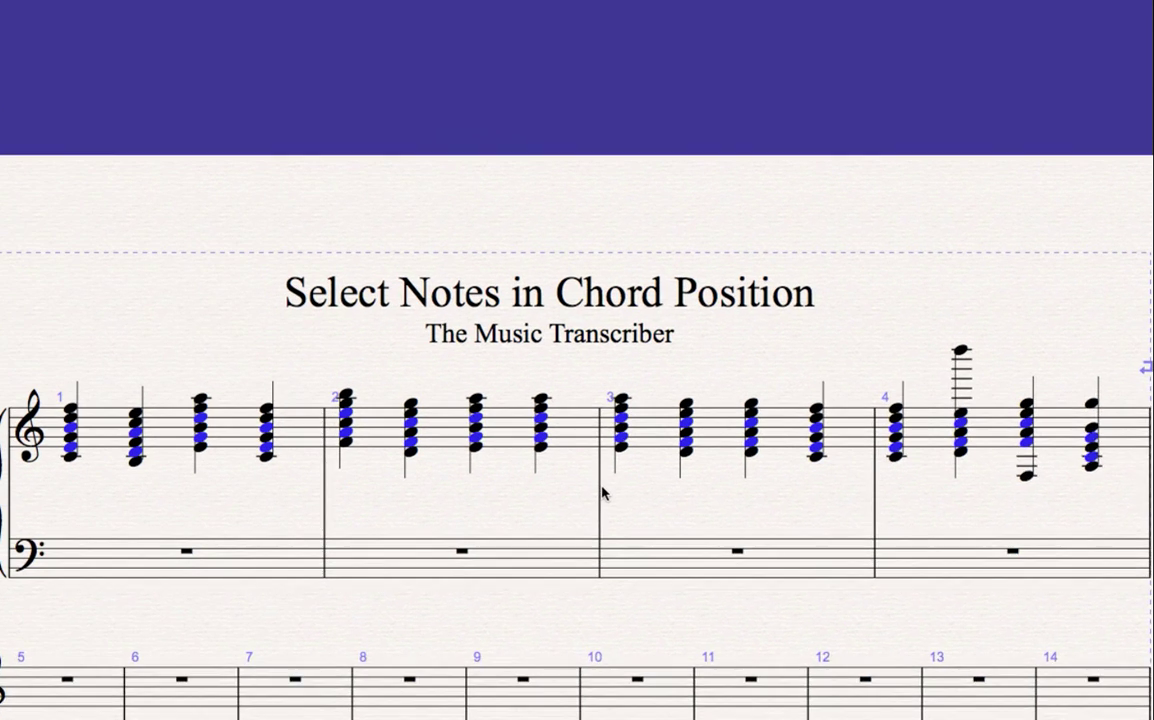
scroll(603, 505, "down", 2)
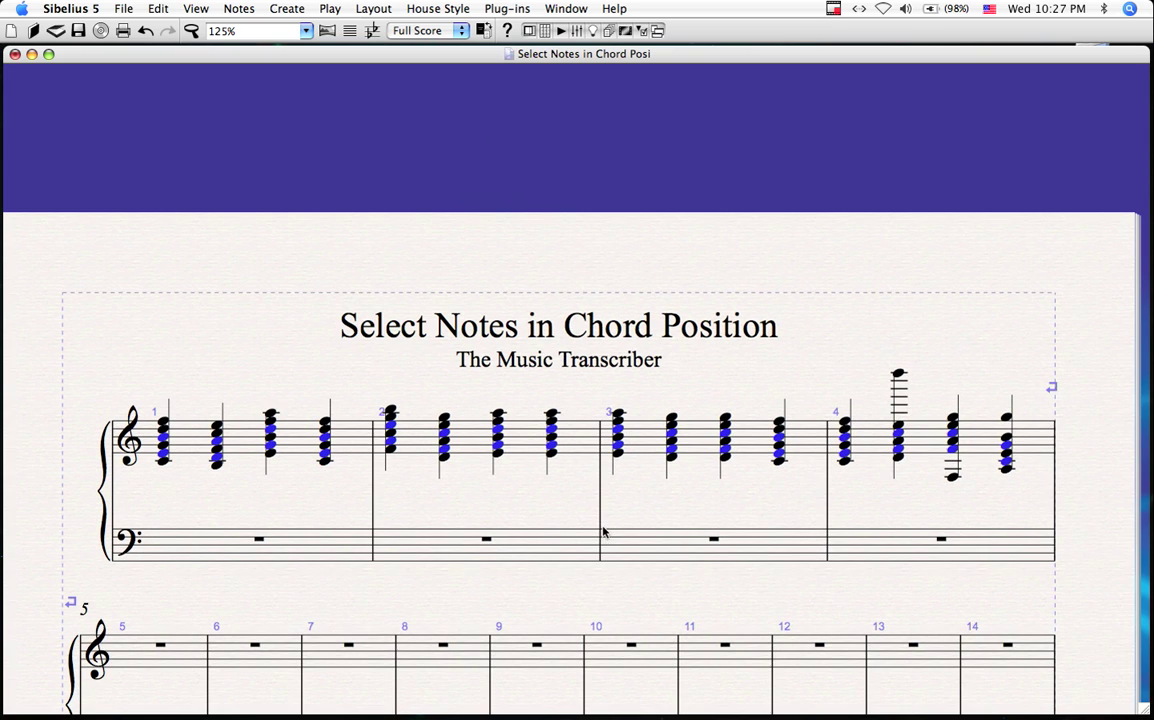
scroll(645, 510, "down", 2)
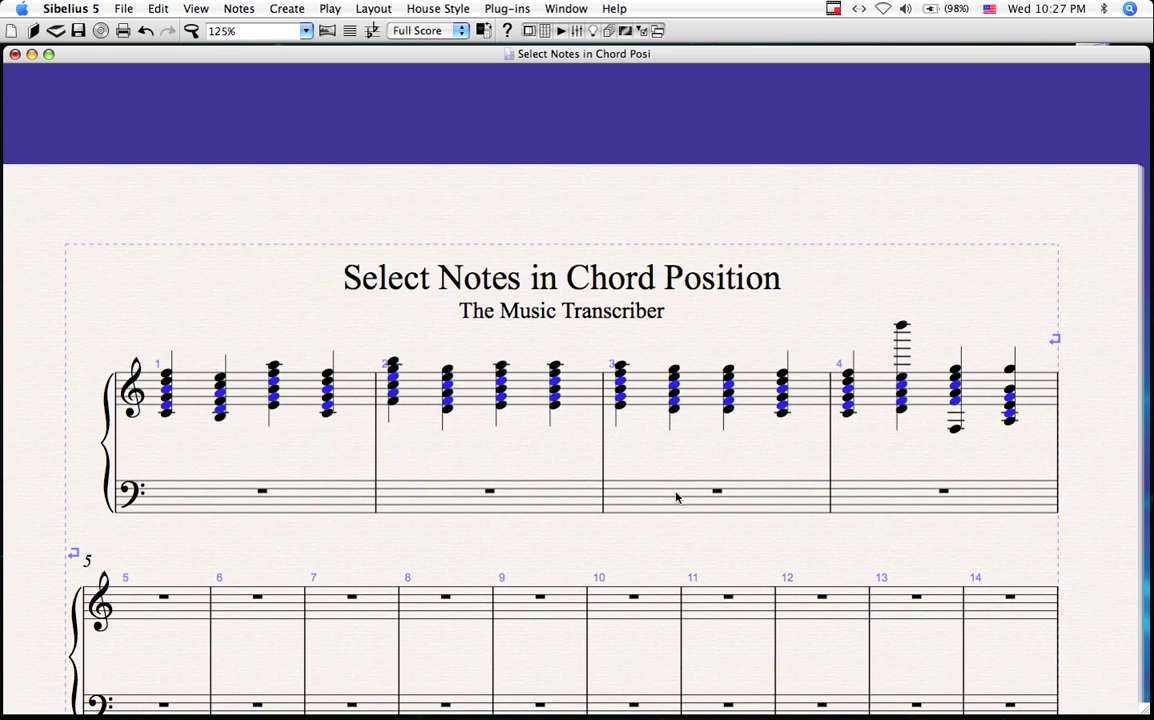
Step: Deselect all chord notes, leave the Edit filters unused, and shift the score up slightly
key("Escape")
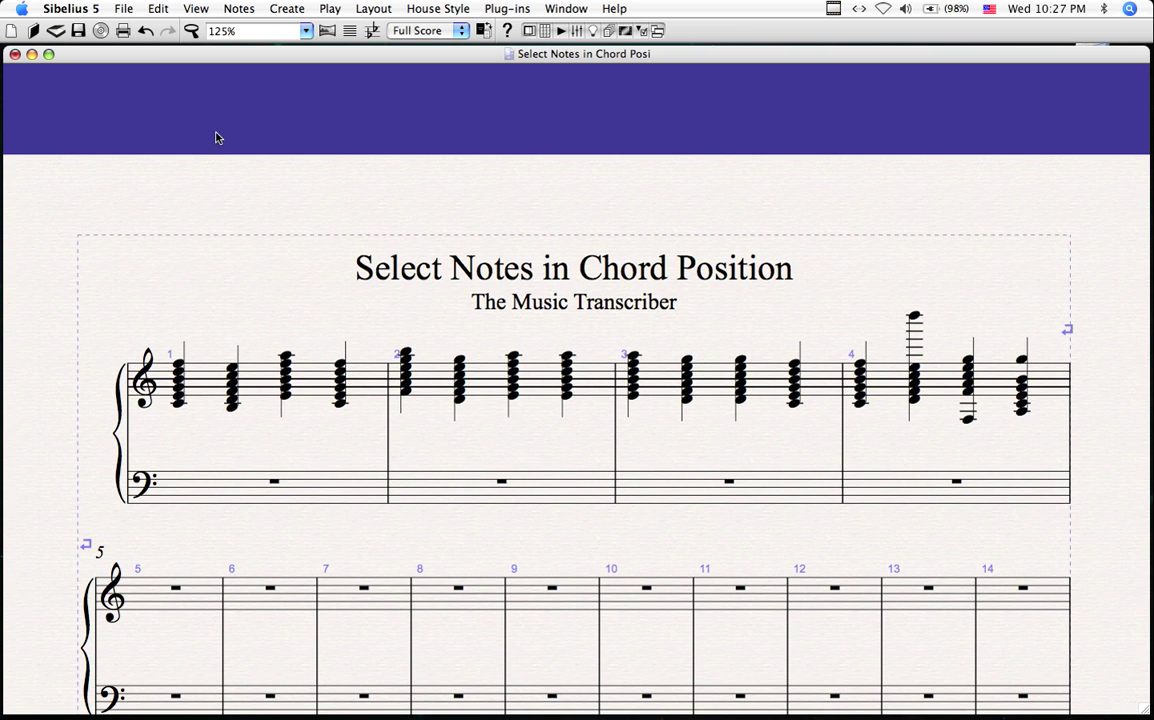
left_click(155, 8)
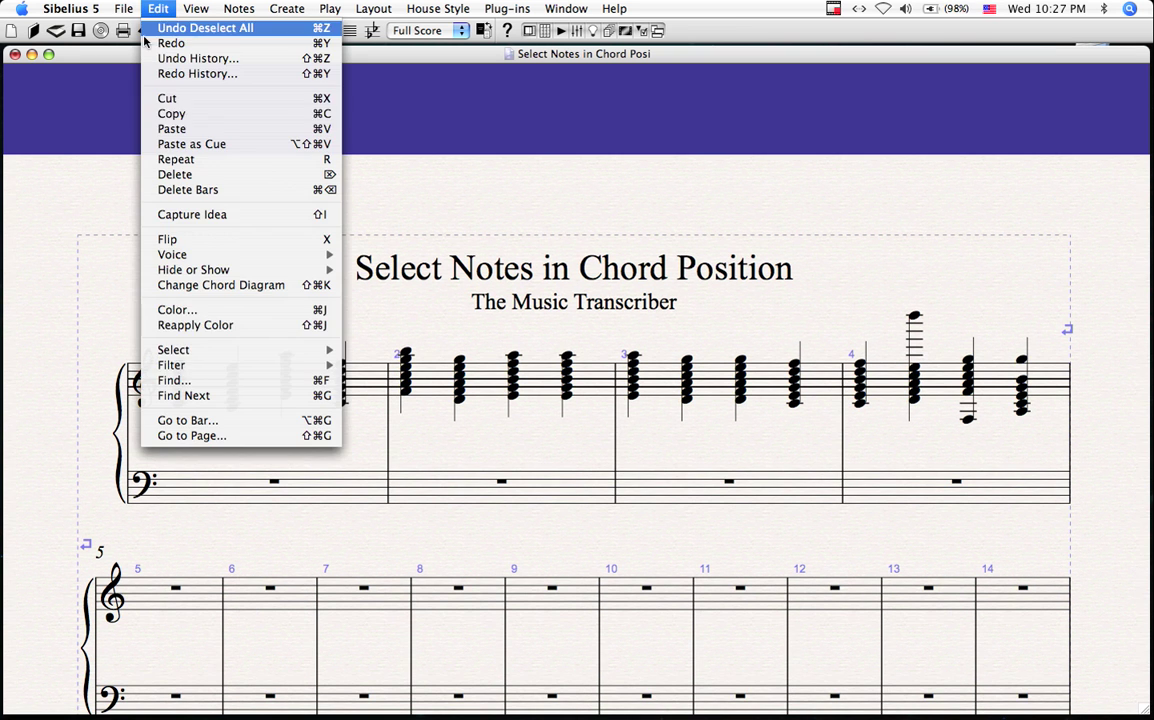
mouse_move(187, 372)
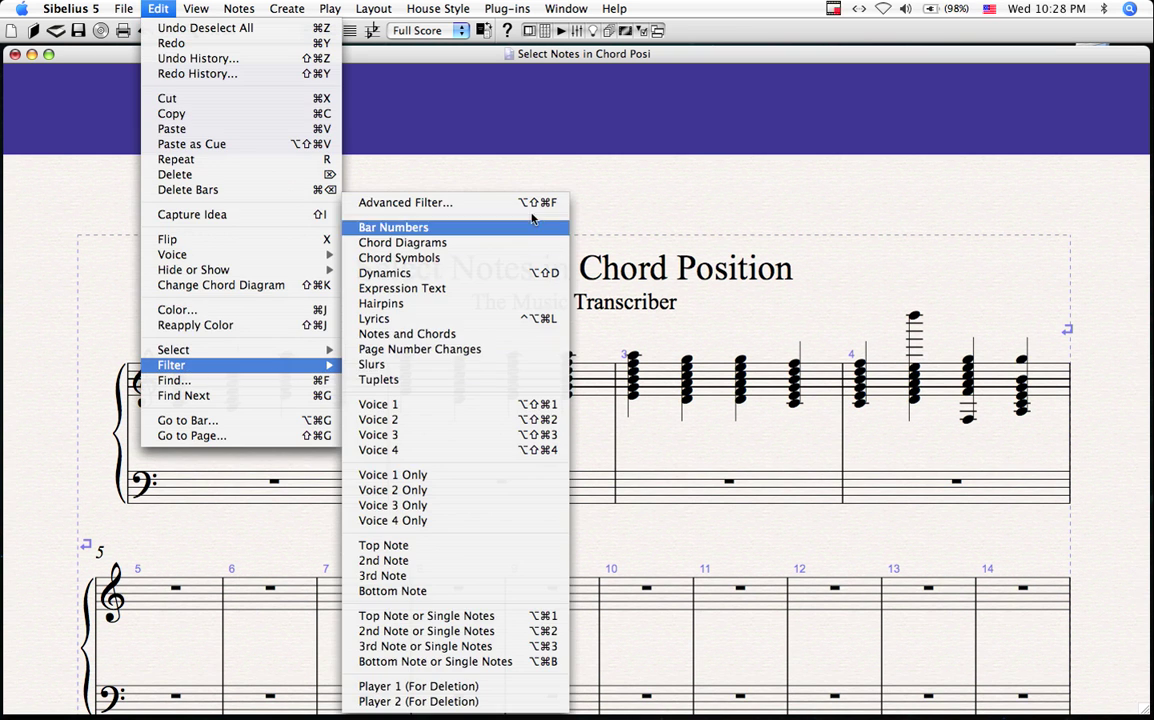
left_click(636, 170)
left_click_drag(636, 170, 634, 121)
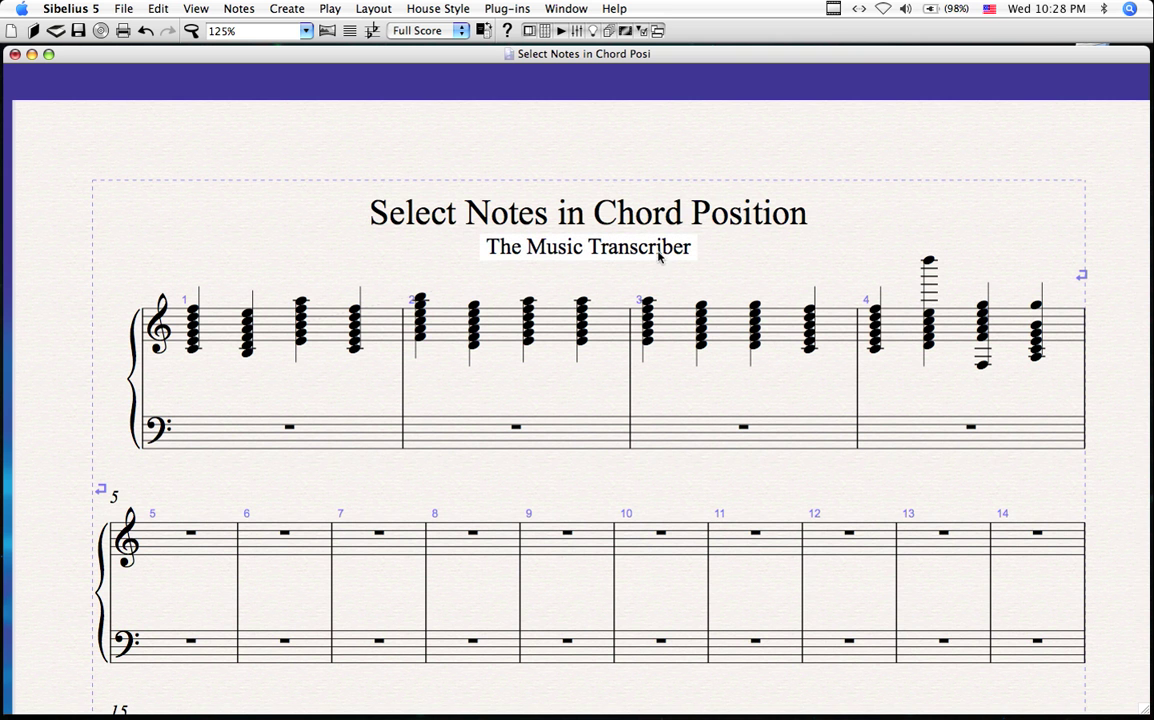
Step: Add the author's e-mail address under 'The Music Transcriber' subtitle, then switch to the screen recorder
double_click(692, 252)
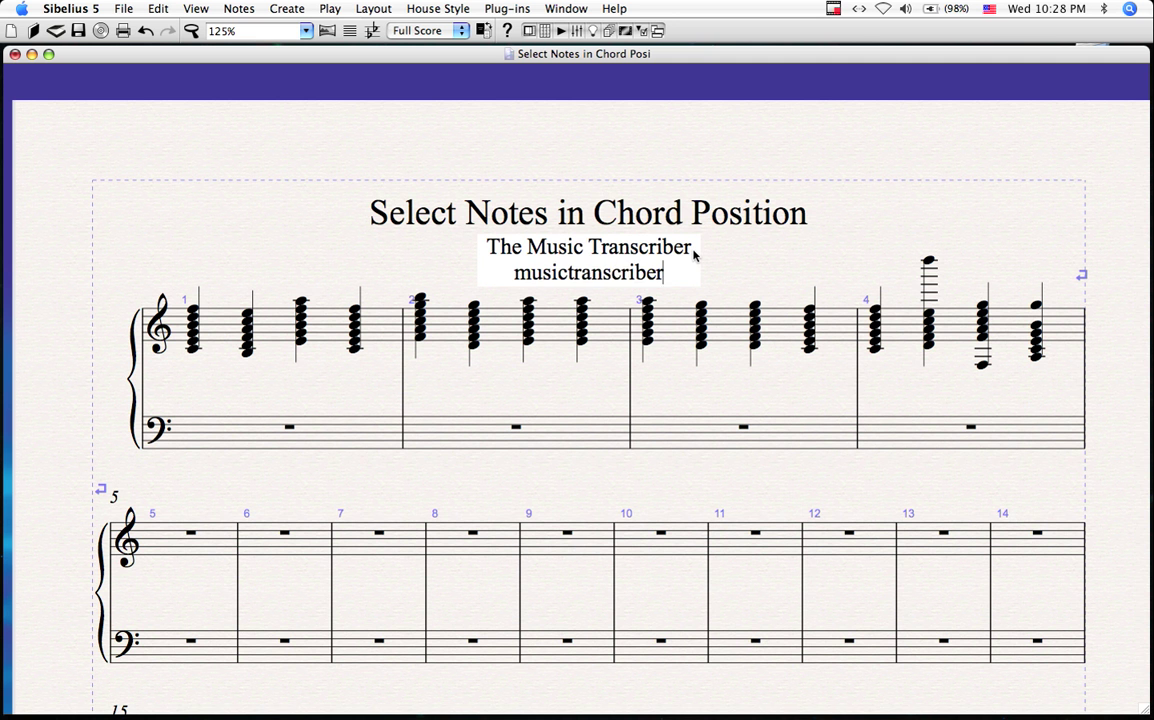
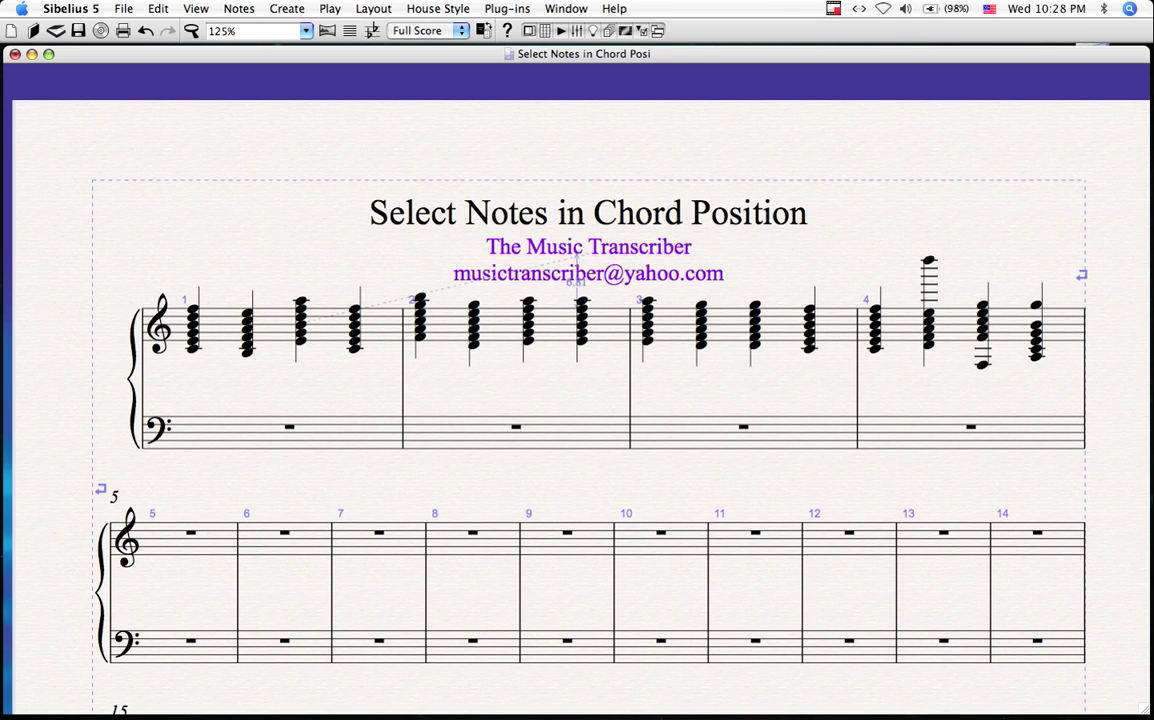
key("super+Tab")
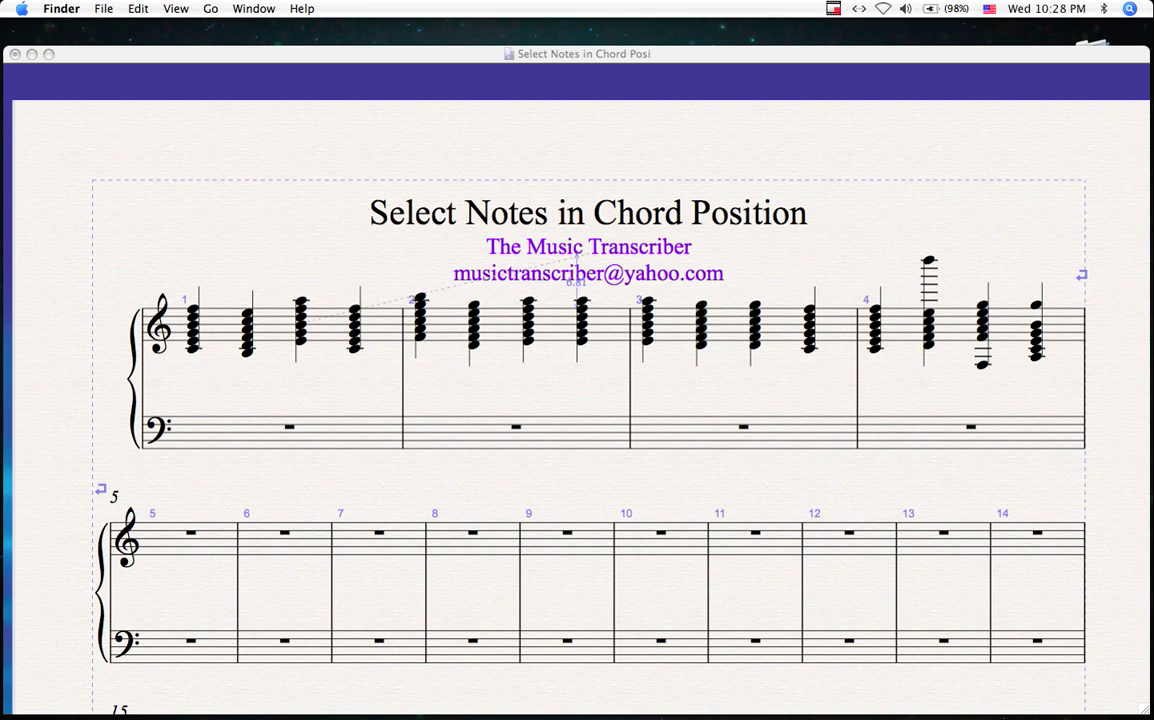
key("super+Tab")
key("super+Tab")
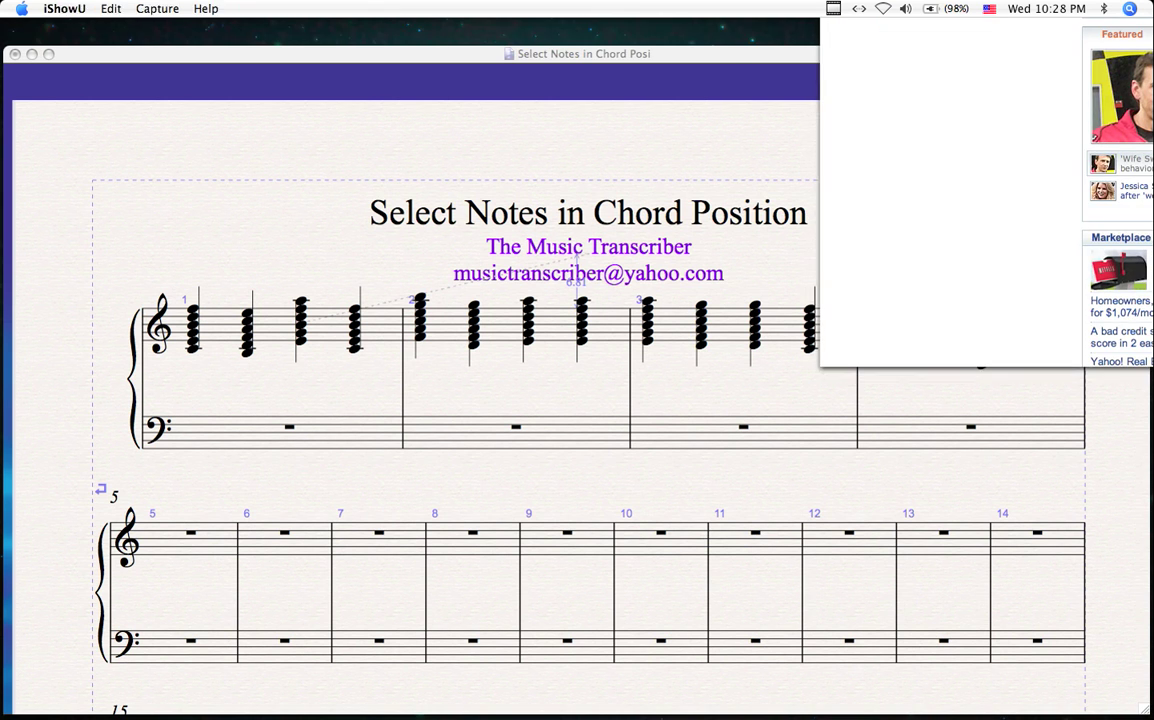